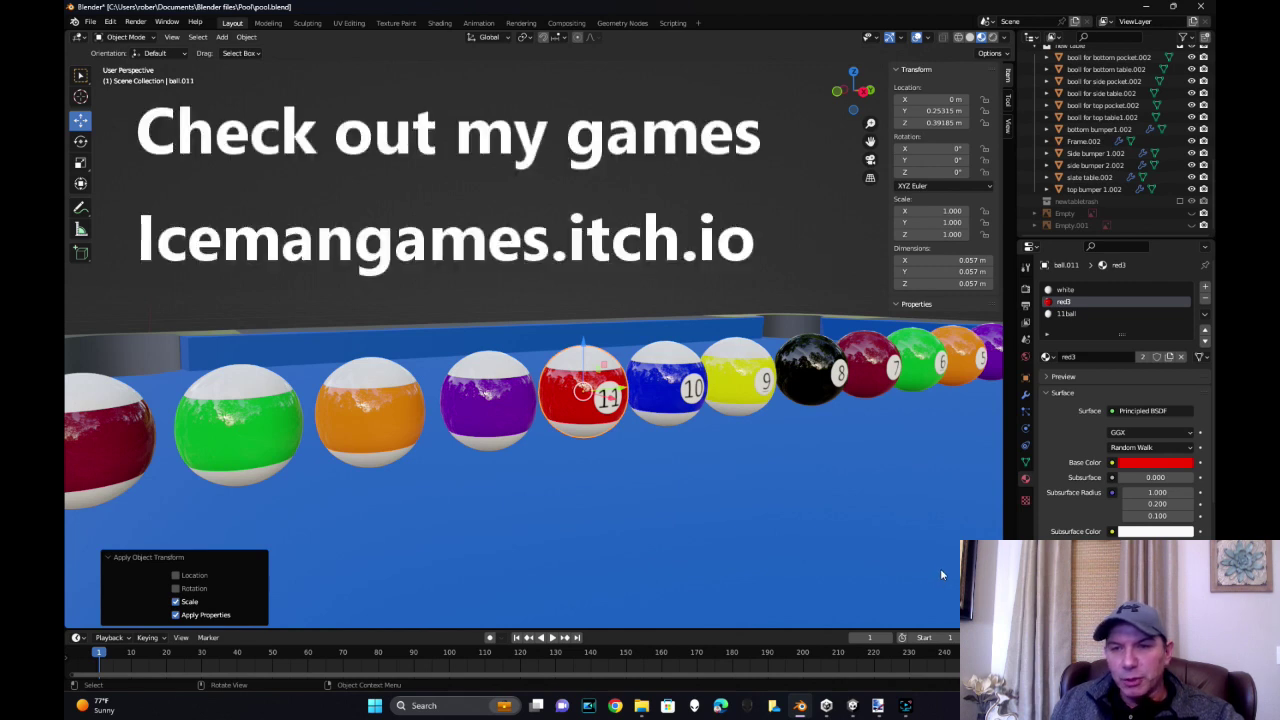
scroll(680, 390, "up", 2)
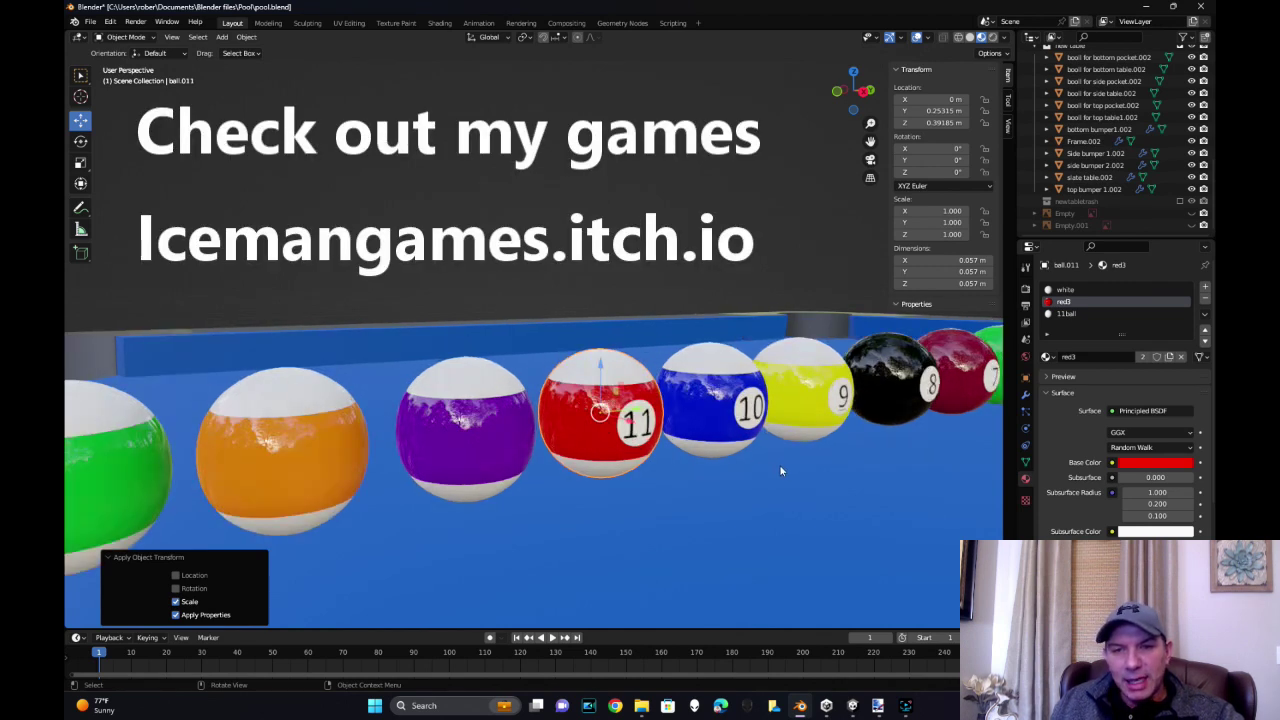
middle_click_drag(780, 471, 789, 501)
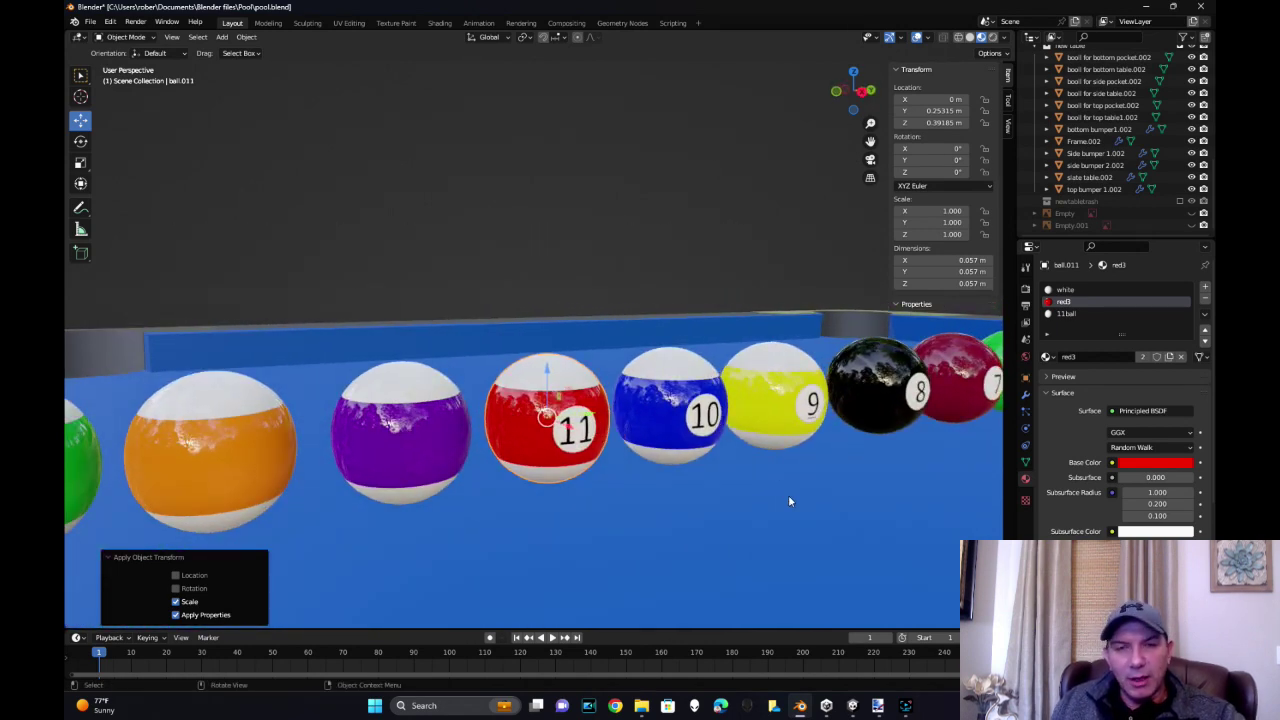
scroll(923, 571, "down", 2)
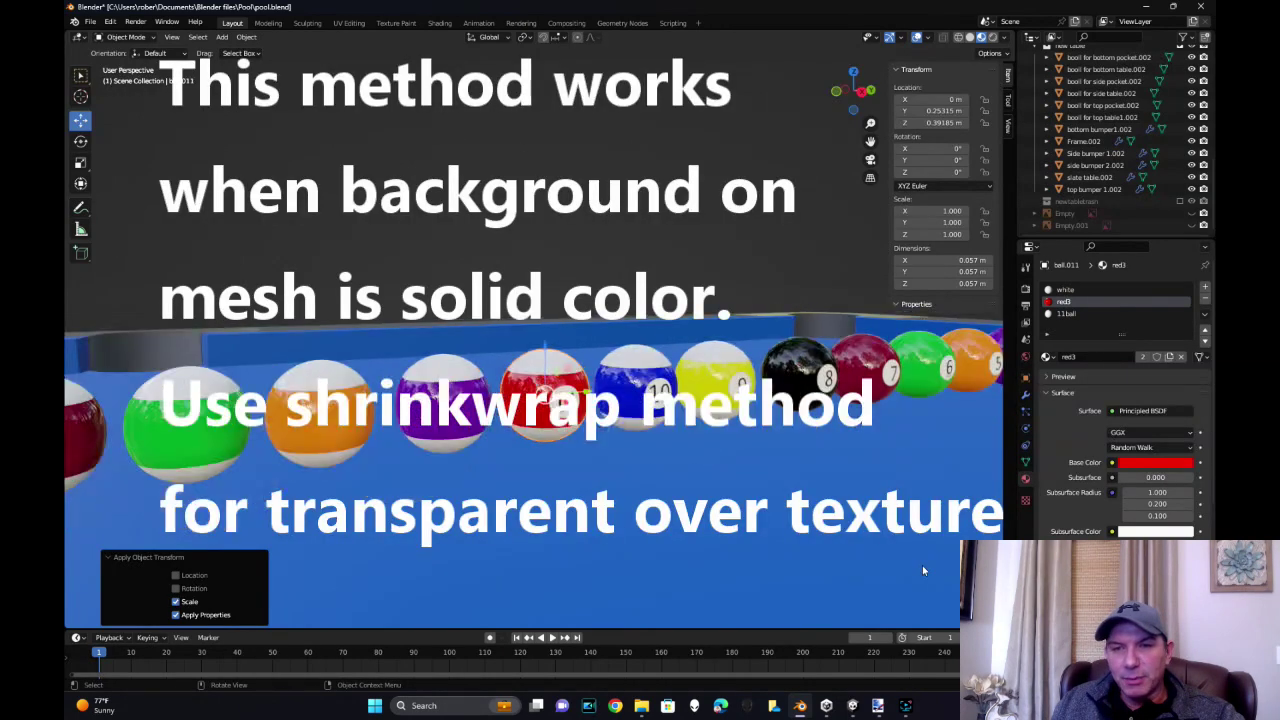
scroll(950, 570, "up", 2)
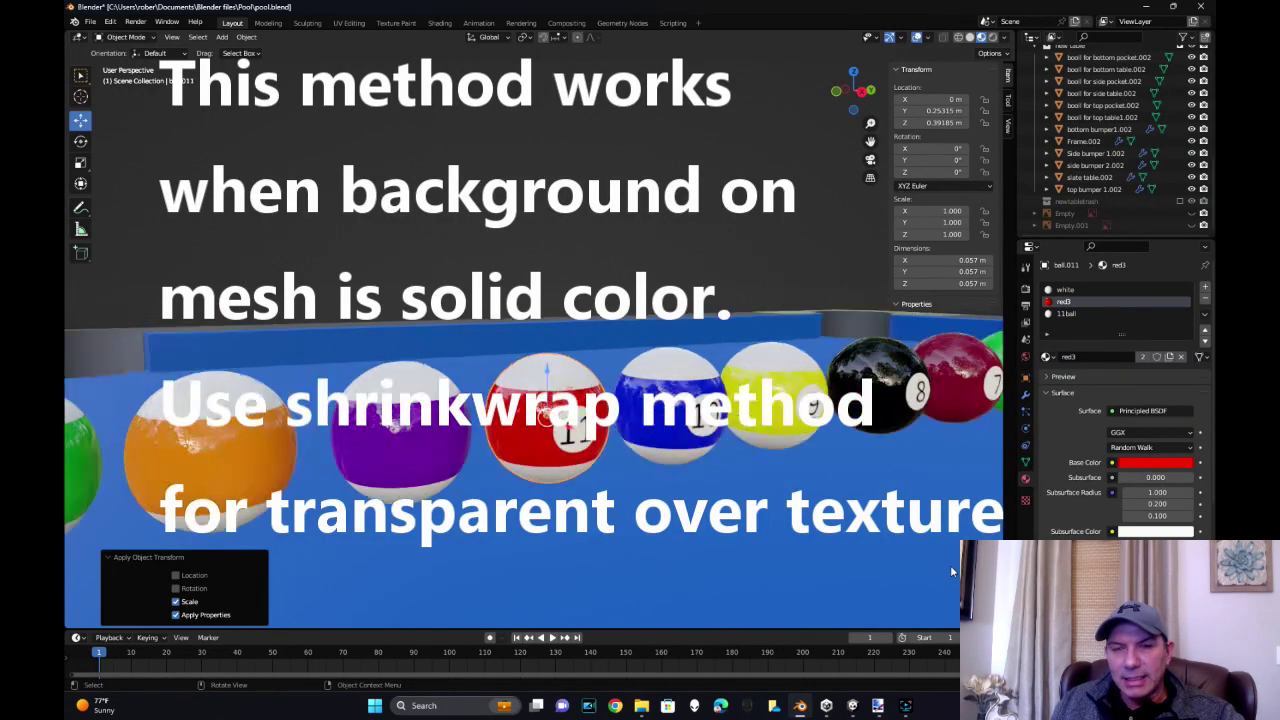
scroll(950, 570, "down", 1)
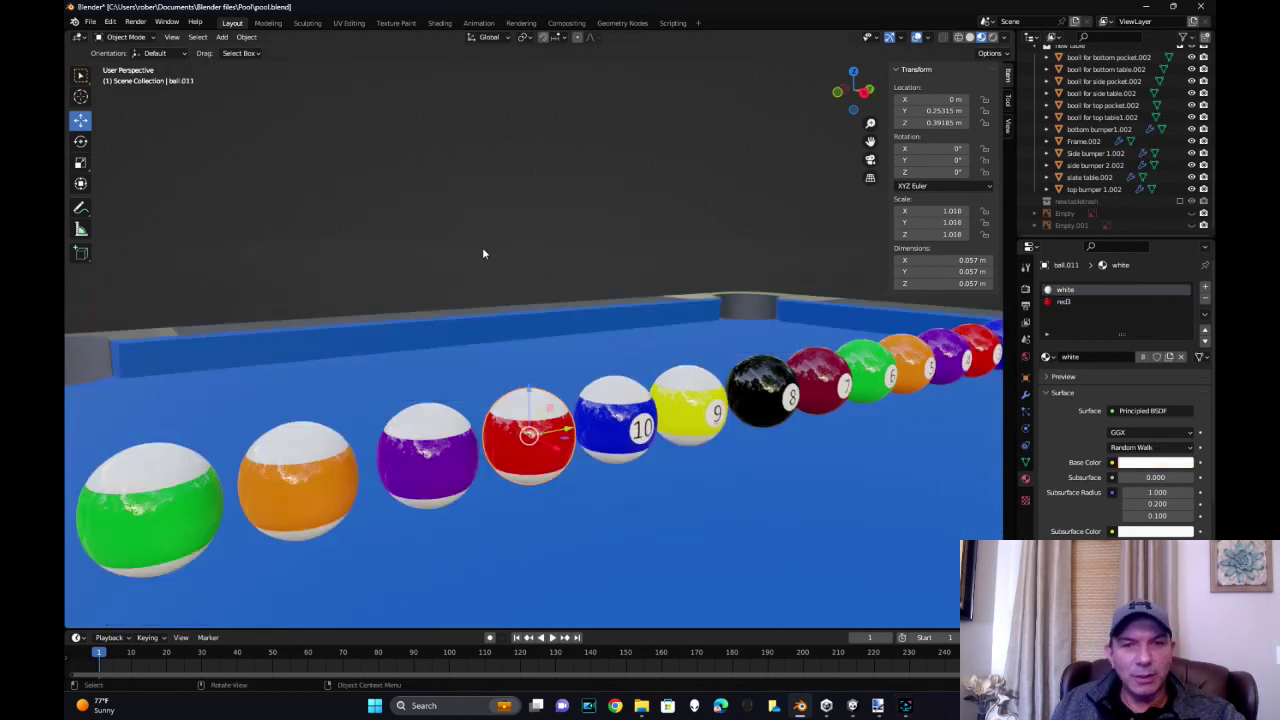
In Edit Mode, select a two-by-two block of faces at the front of the unnumbered ball's red stripe
middle_click_drag(686, 419, 591, 317)
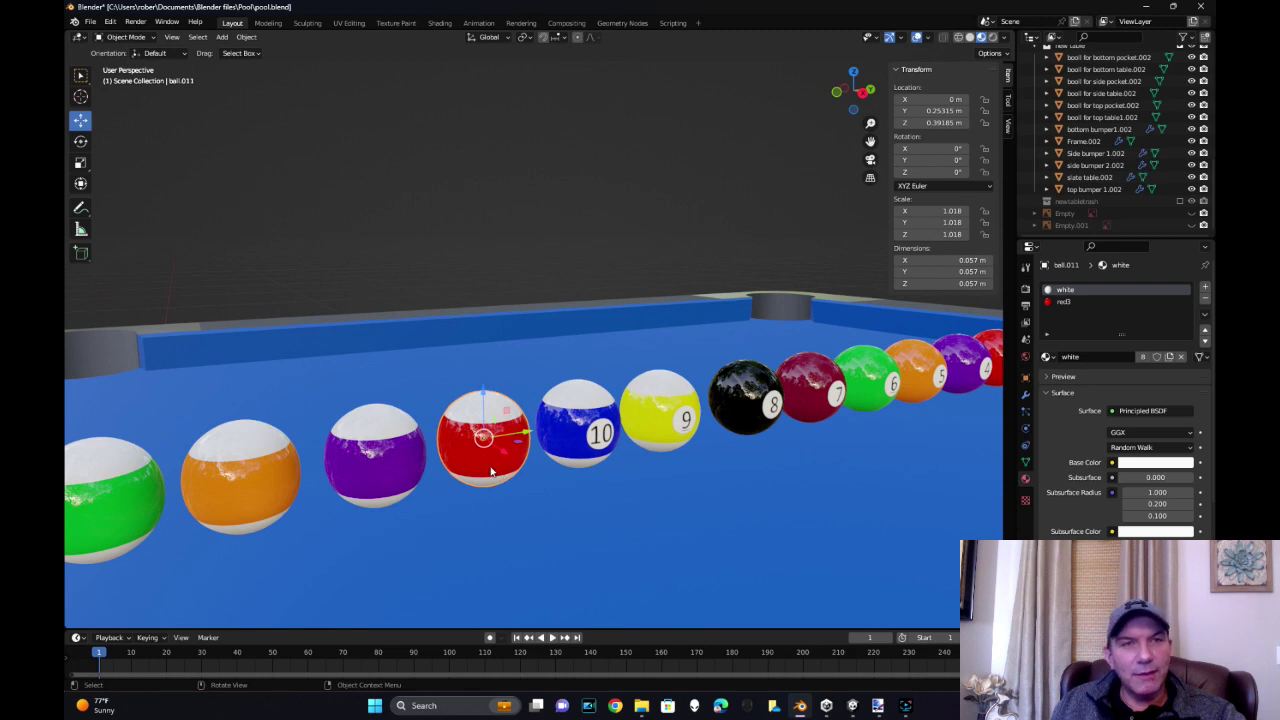
left_click(125, 37)
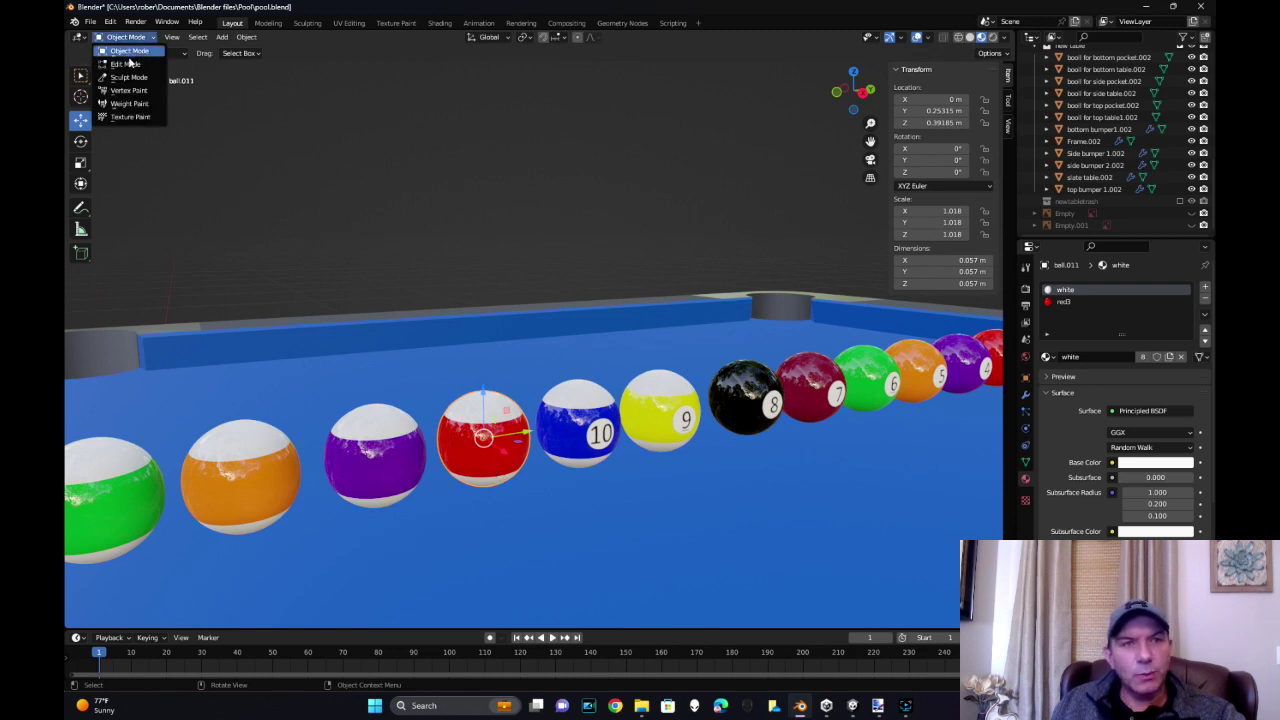
left_click(129, 60)
middle_click_drag(611, 537, 586, 531)
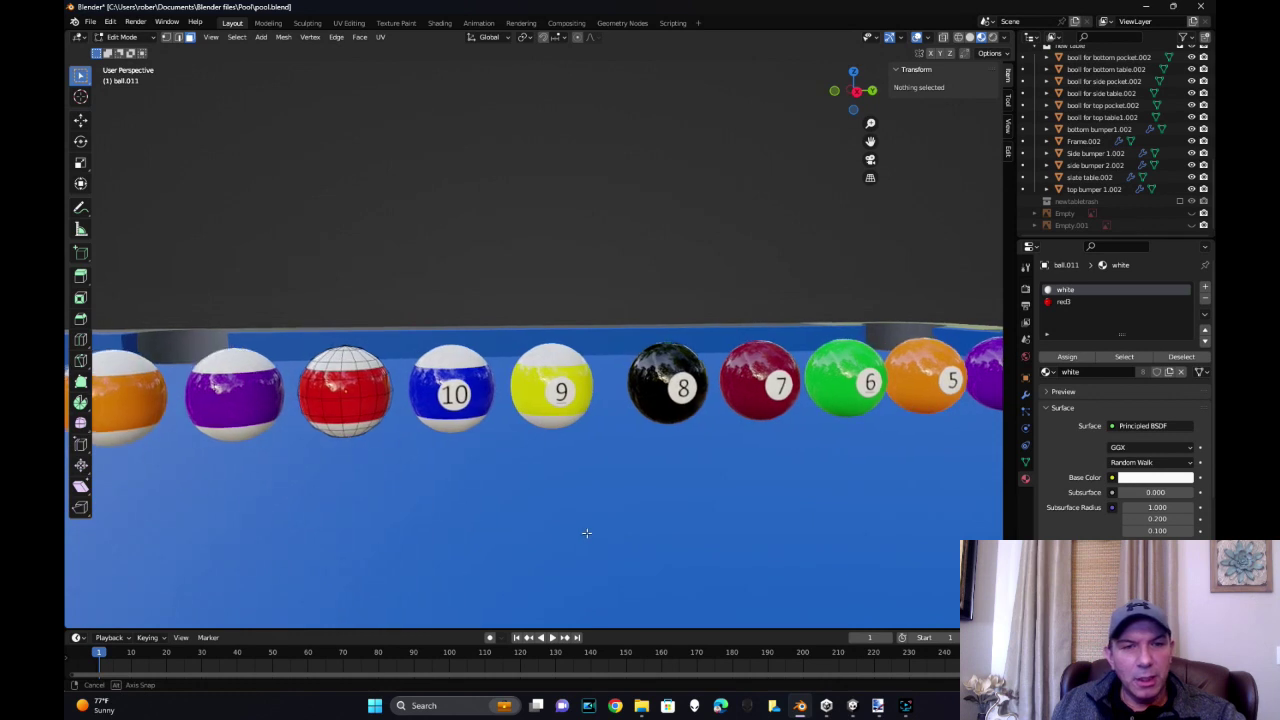
scroll(442, 482, "up", 1)
middle_click_drag(440, 483, 503, 480, "shift")
left_click_drag(370, 402, 408, 434)
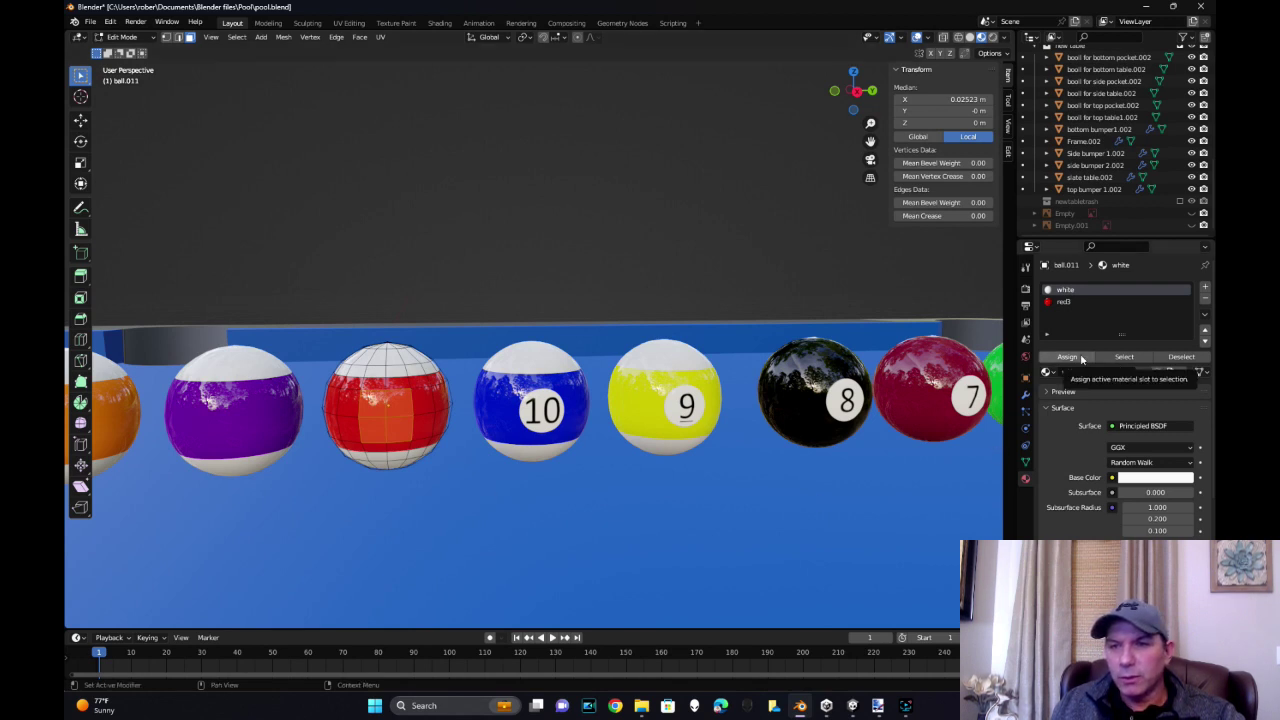
Add a new material named 11ball to the red-striped ball and assign it to the selected faces
left_click(1204, 288)
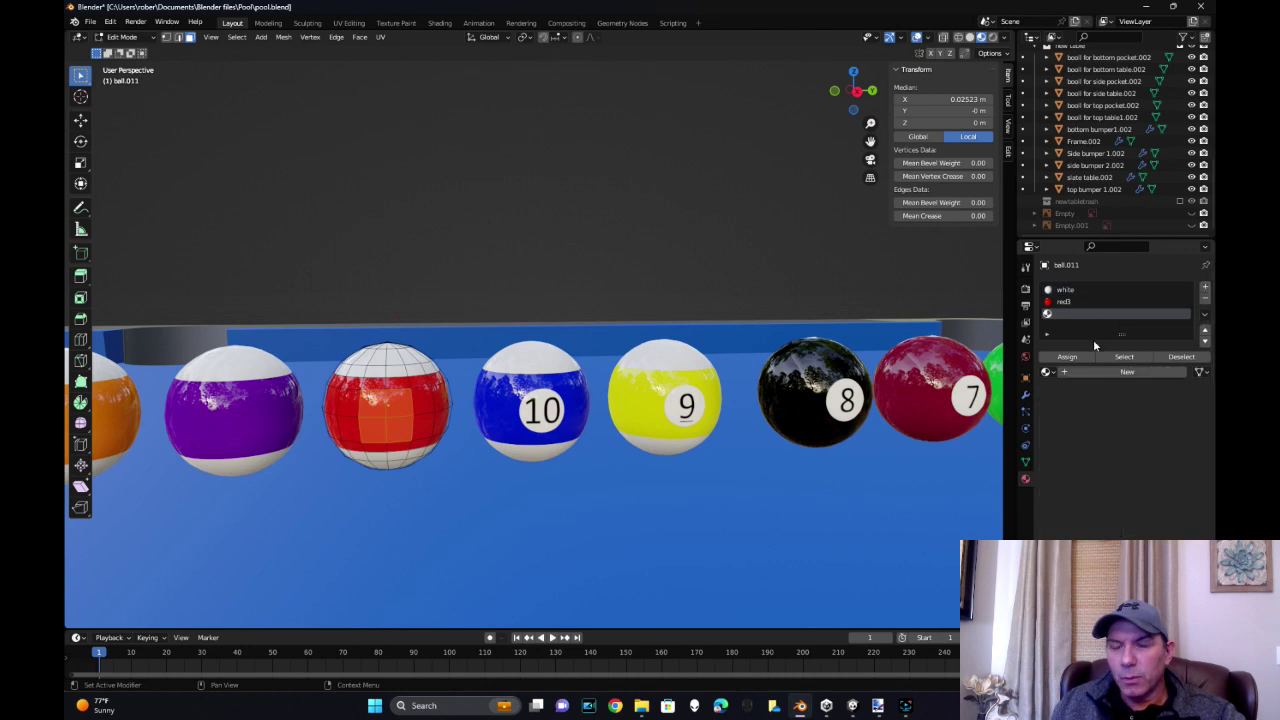
left_click(1088, 372)
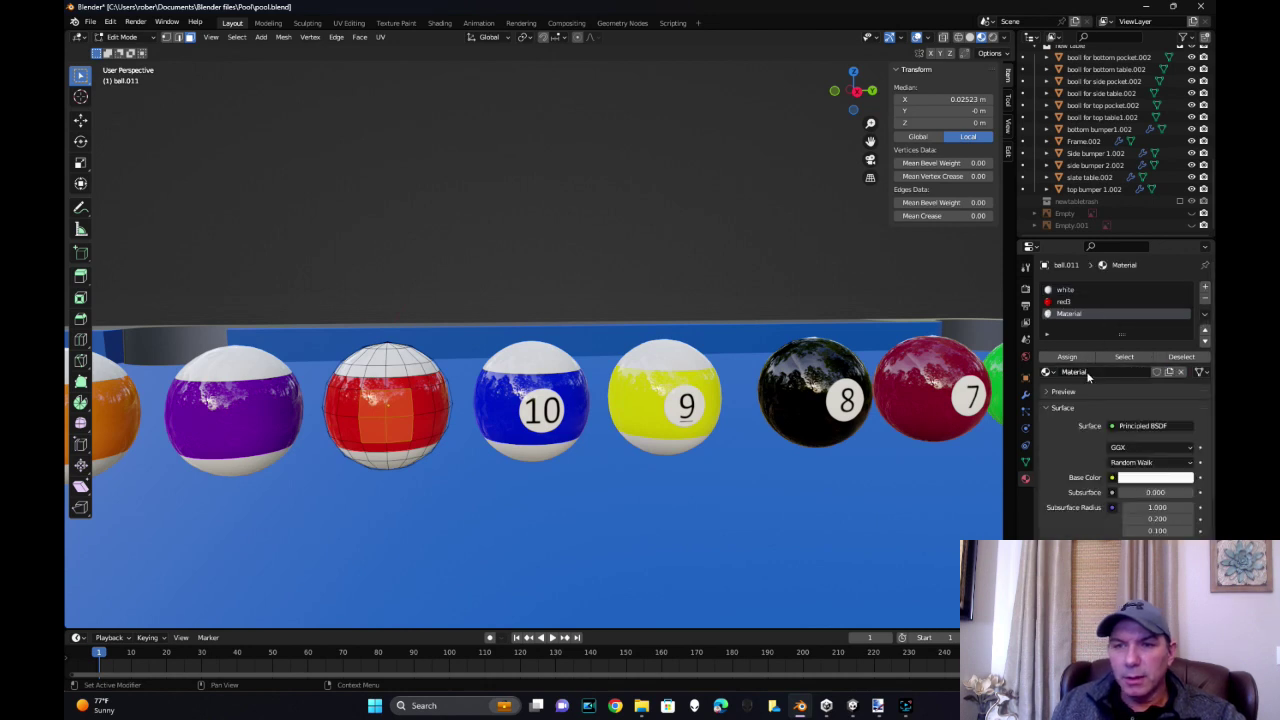
double_click(1088, 372)
type("11ba")
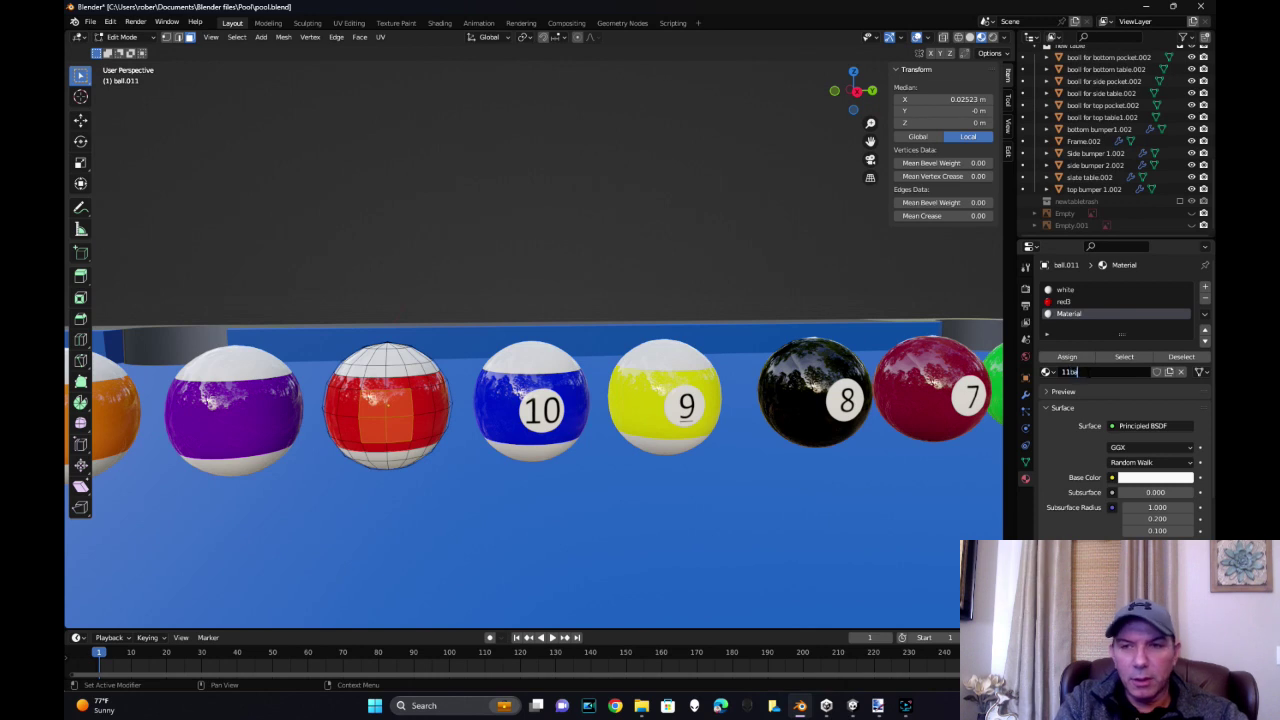
type("ll")
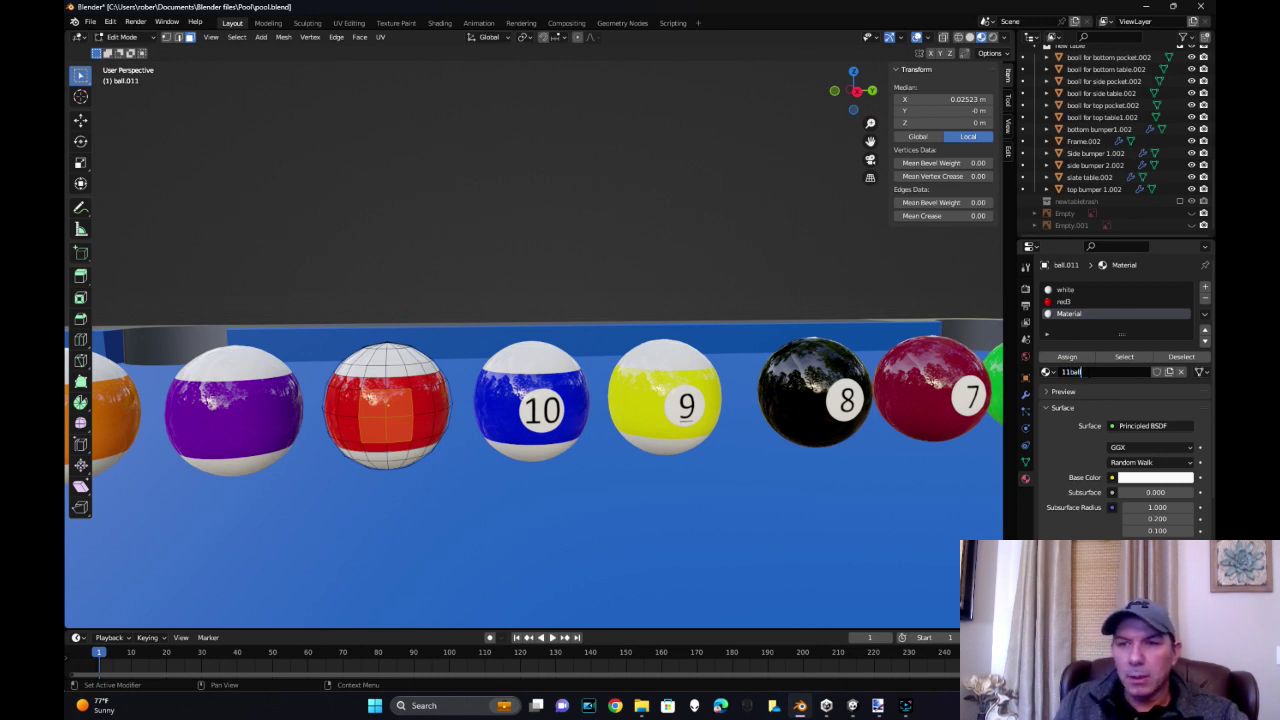
key("Return")
left_click(1066, 357)
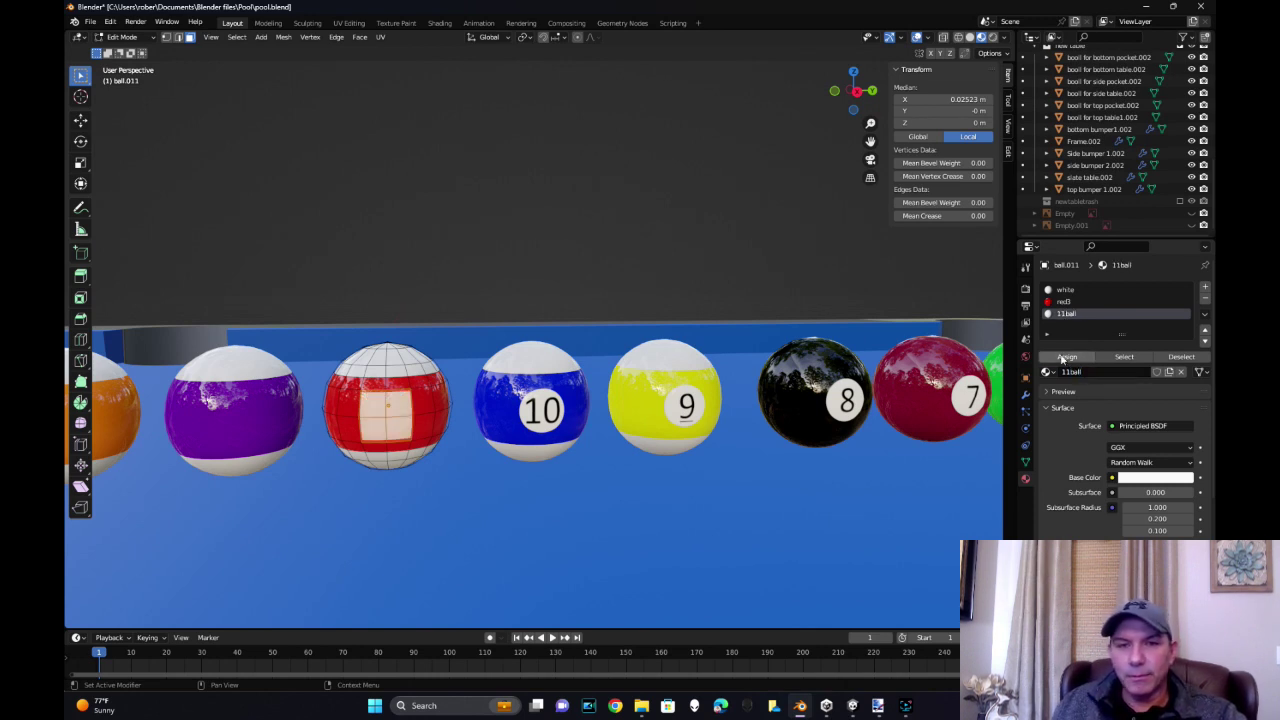
Unwrap the selected faces in the UV Editing workspace
left_click(345, 24)
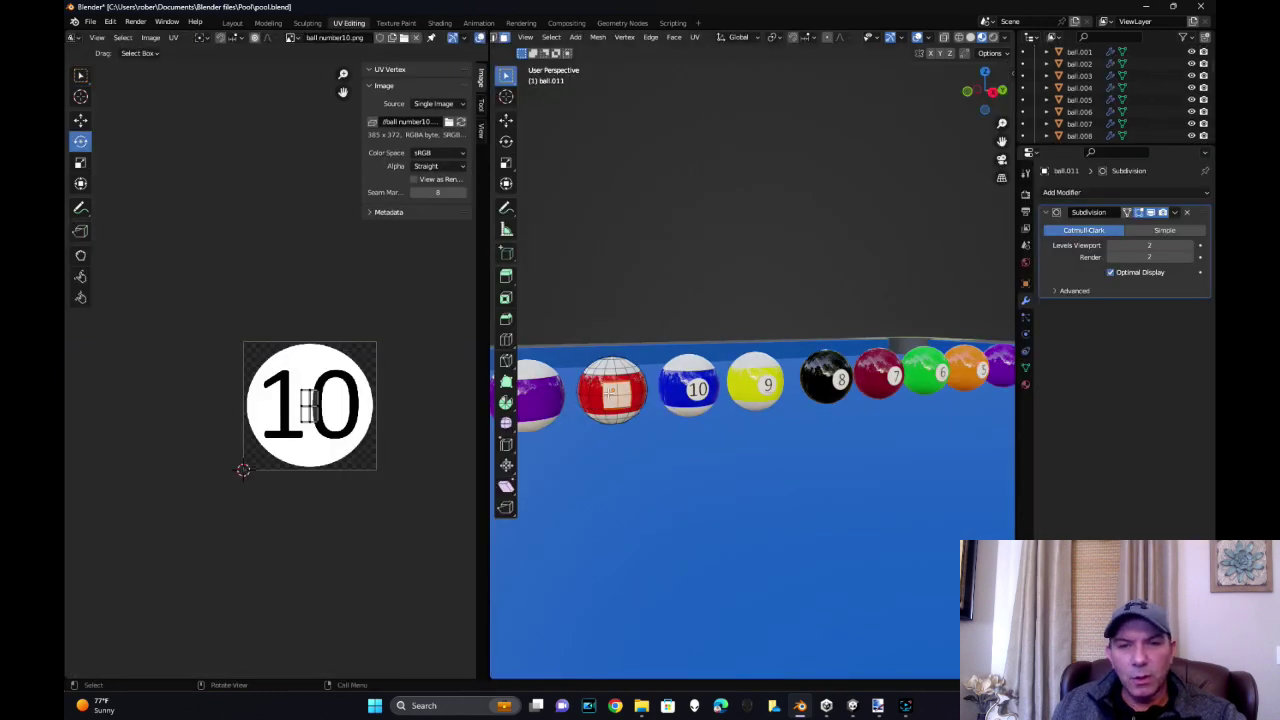
right_click(609, 392)
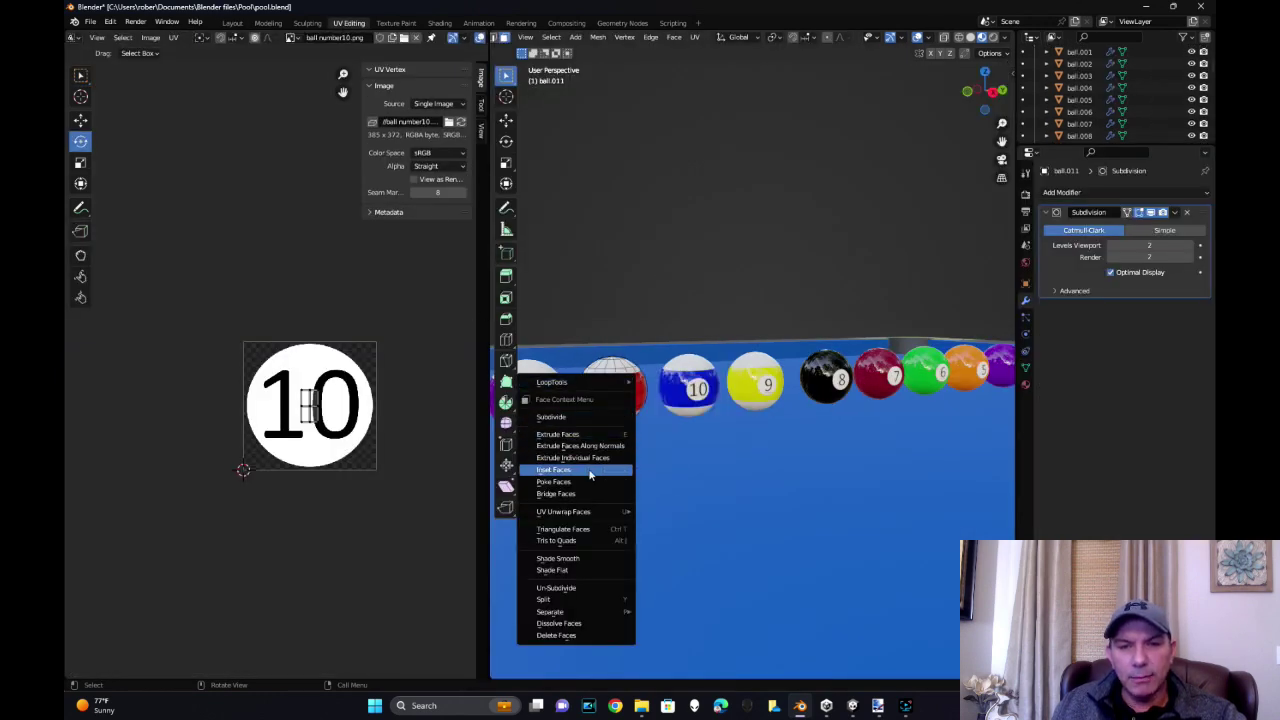
mouse_move(583, 514)
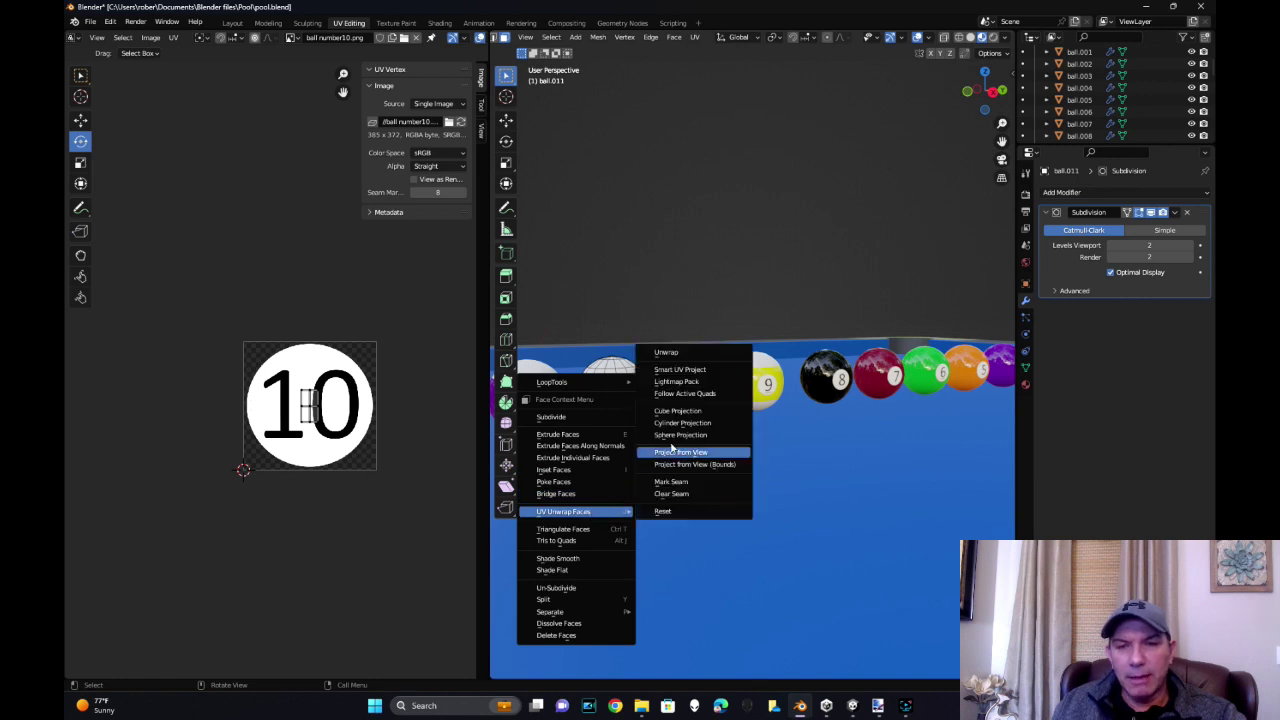
left_click(697, 355)
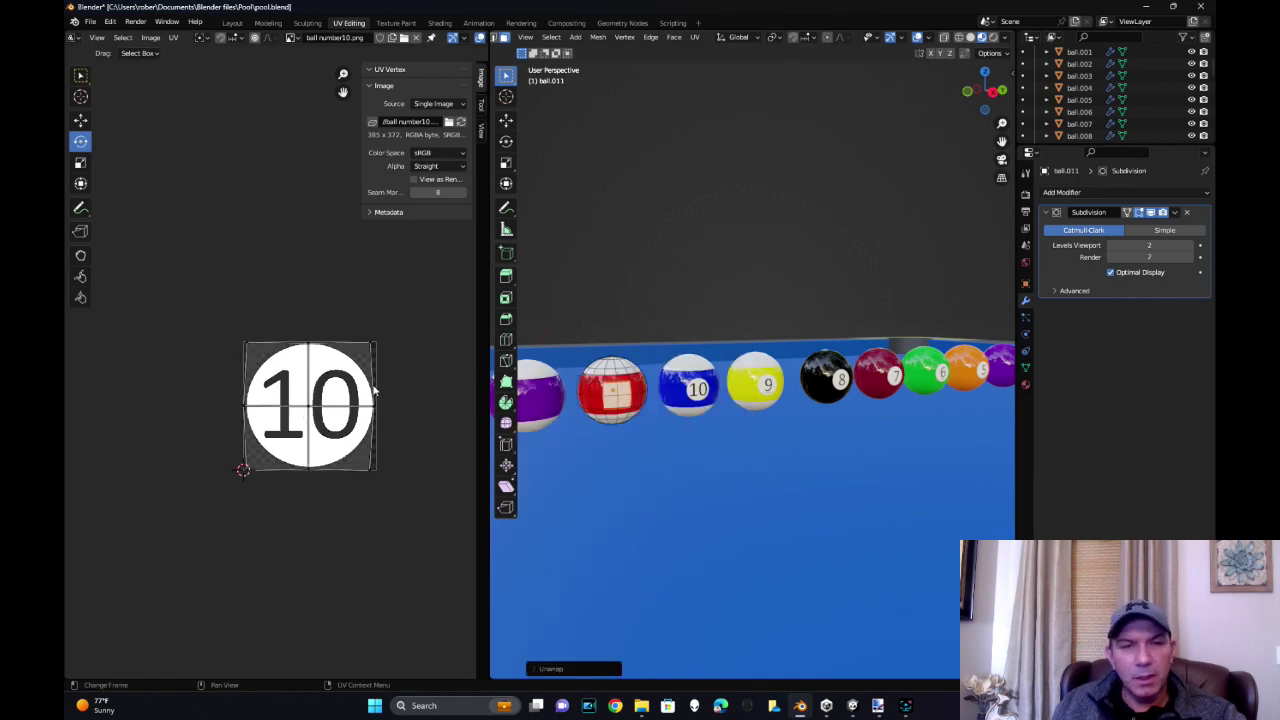
Load the image ball number11.png into the UV editor behind the unwrapped faces
scroll(370, 395, "up", 4)
middle_click_drag(360, 400, 274, 366)
left_click(338, 37)
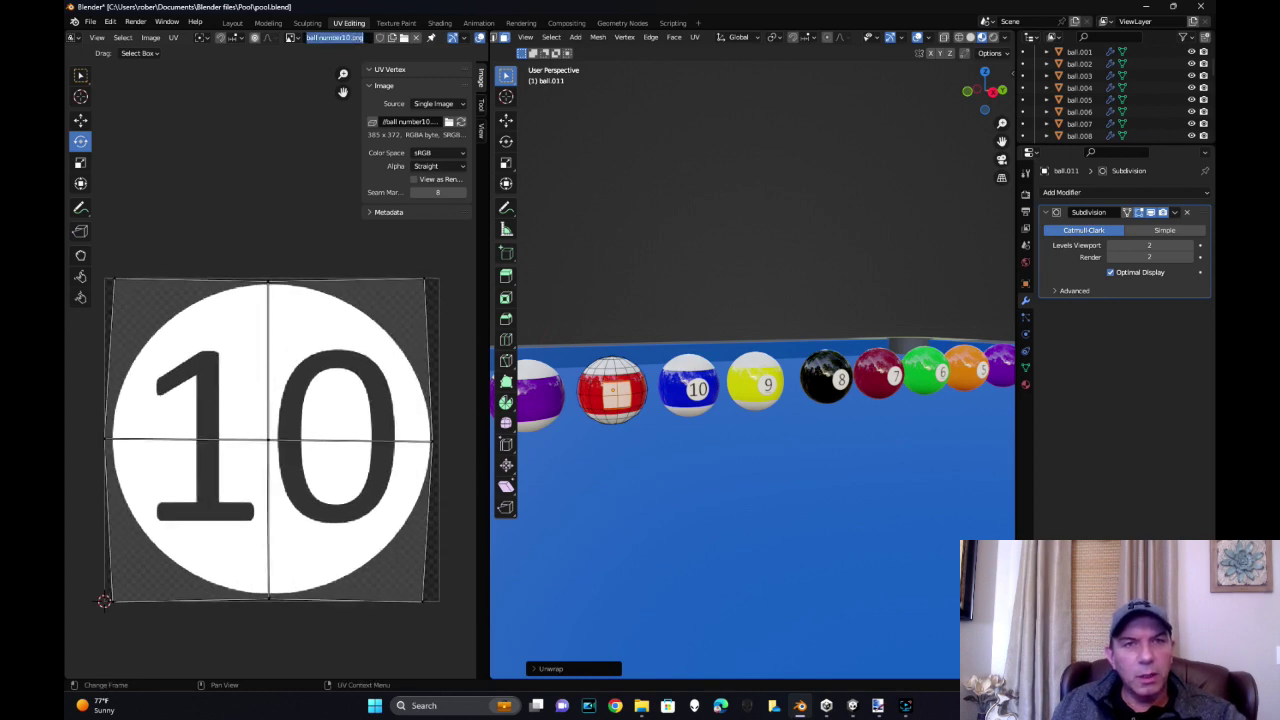
left_click(406, 40)
left_click(405, 39)
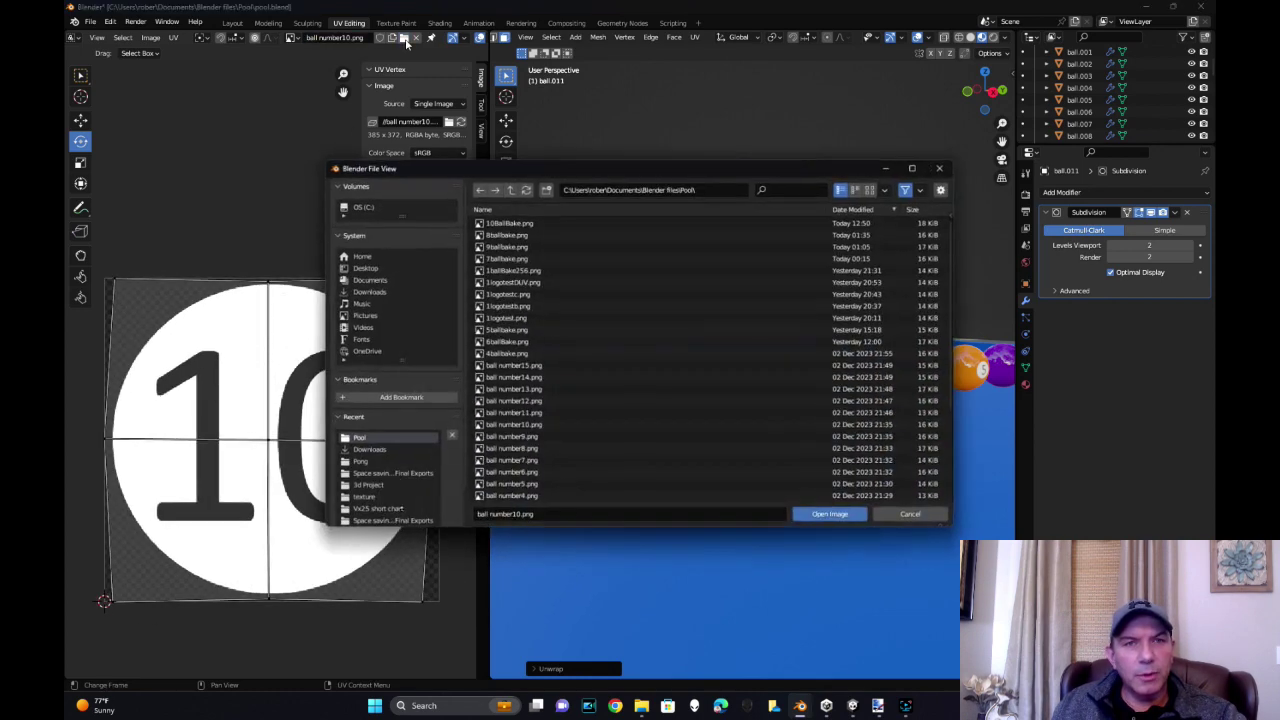
double_click(550, 414)
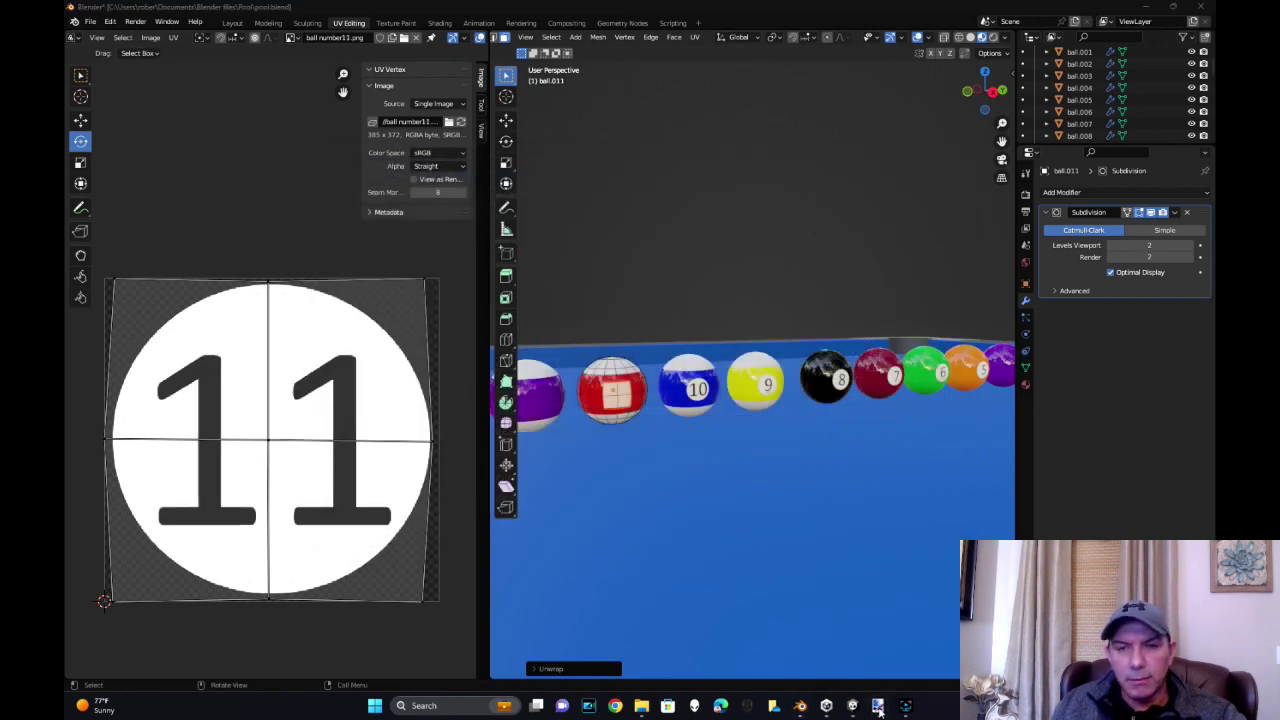
Switch to paint.net to view the transparent ball number artwork, and return to Blender
mouse_move(878, 706)
left_click(887, 637)
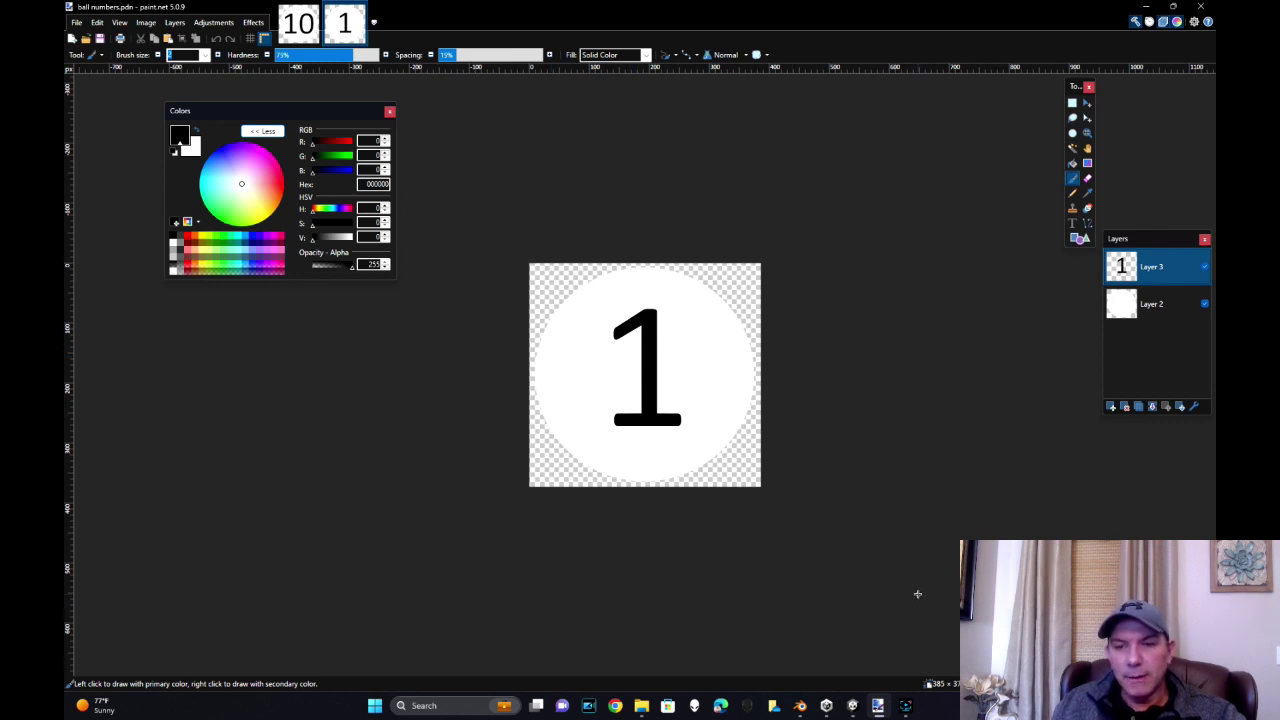
left_click(803, 706)
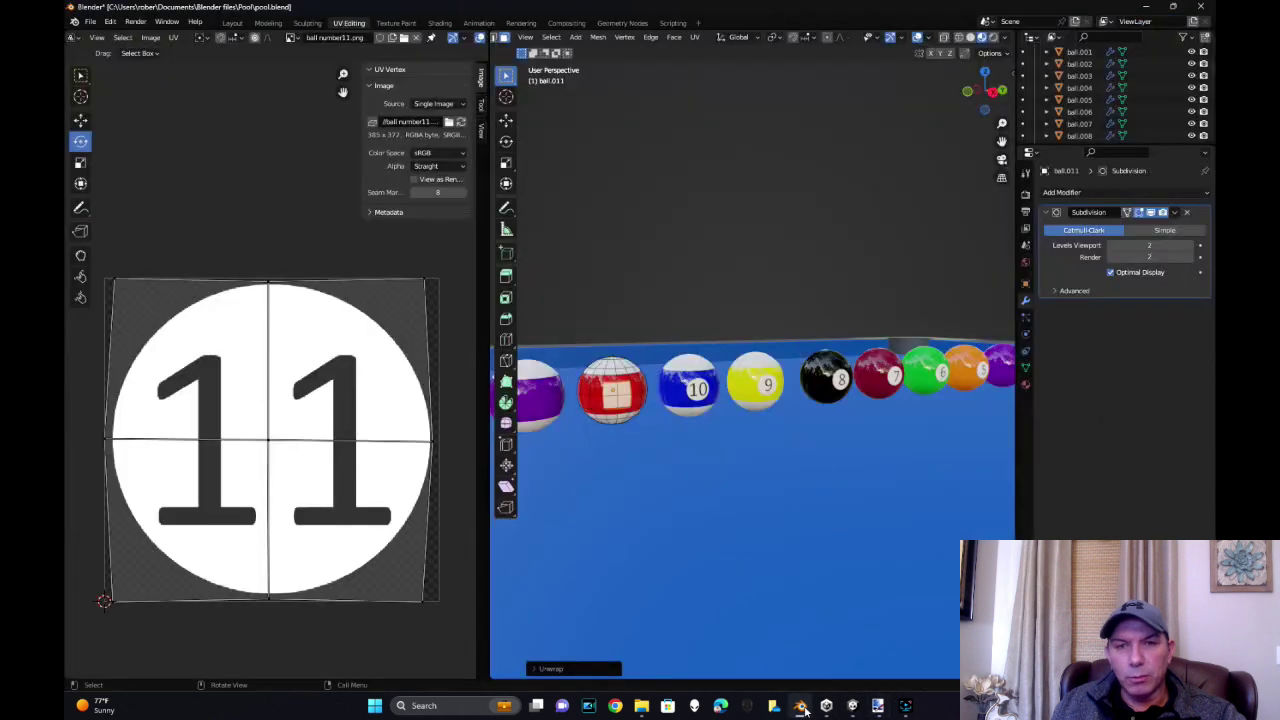
Move the right-hand UV vertices along X to line up with the number image's right edge
left_click(422, 287)
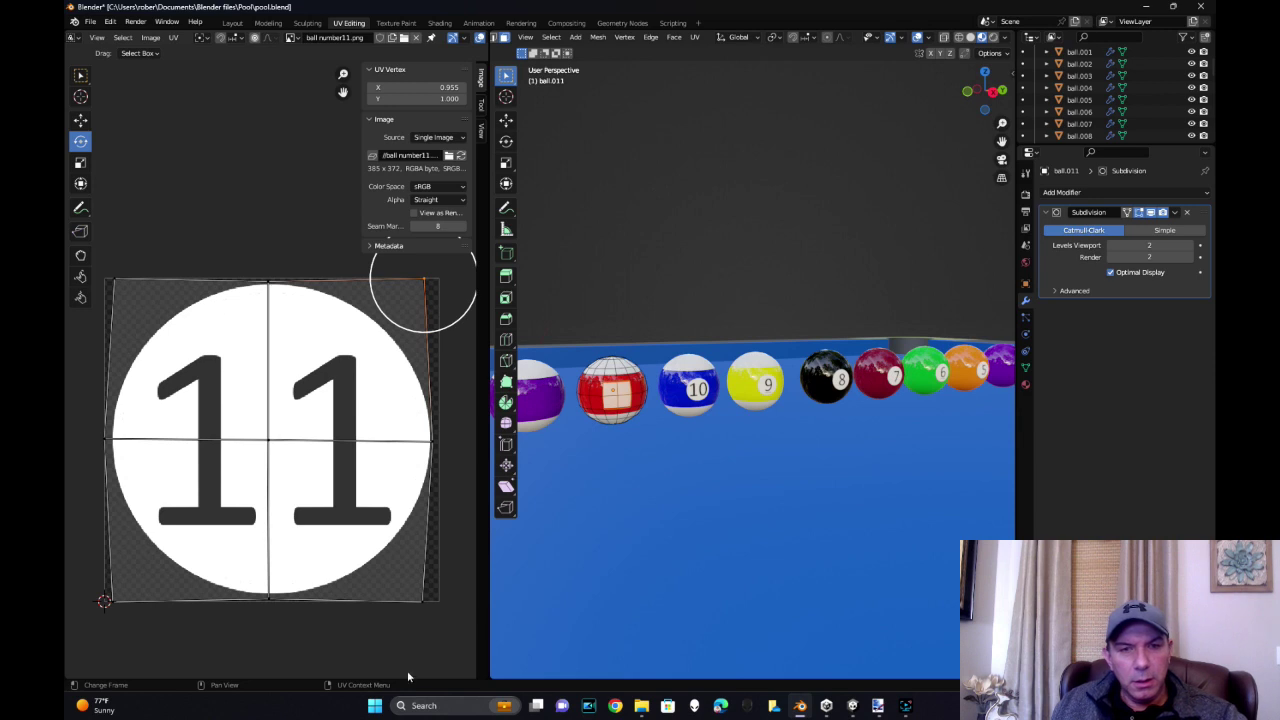
left_click(423, 599, "shift")
key("g")
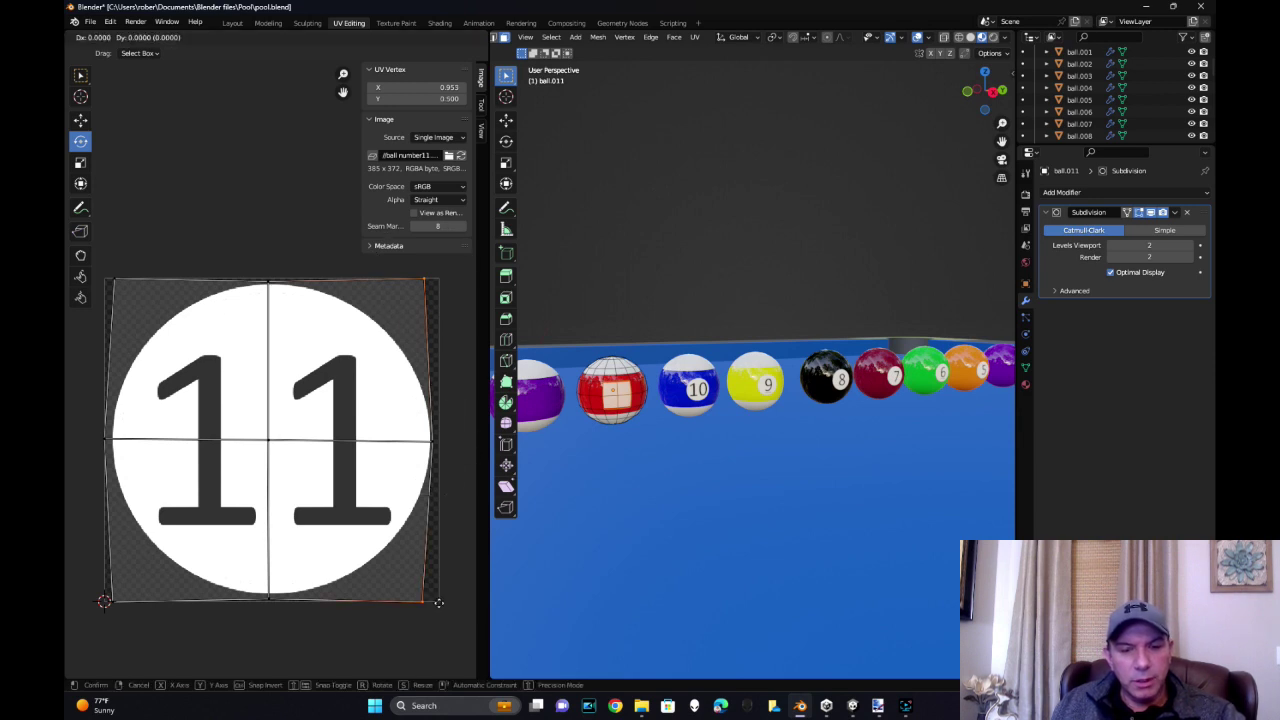
key("x")
left_click(422, 515)
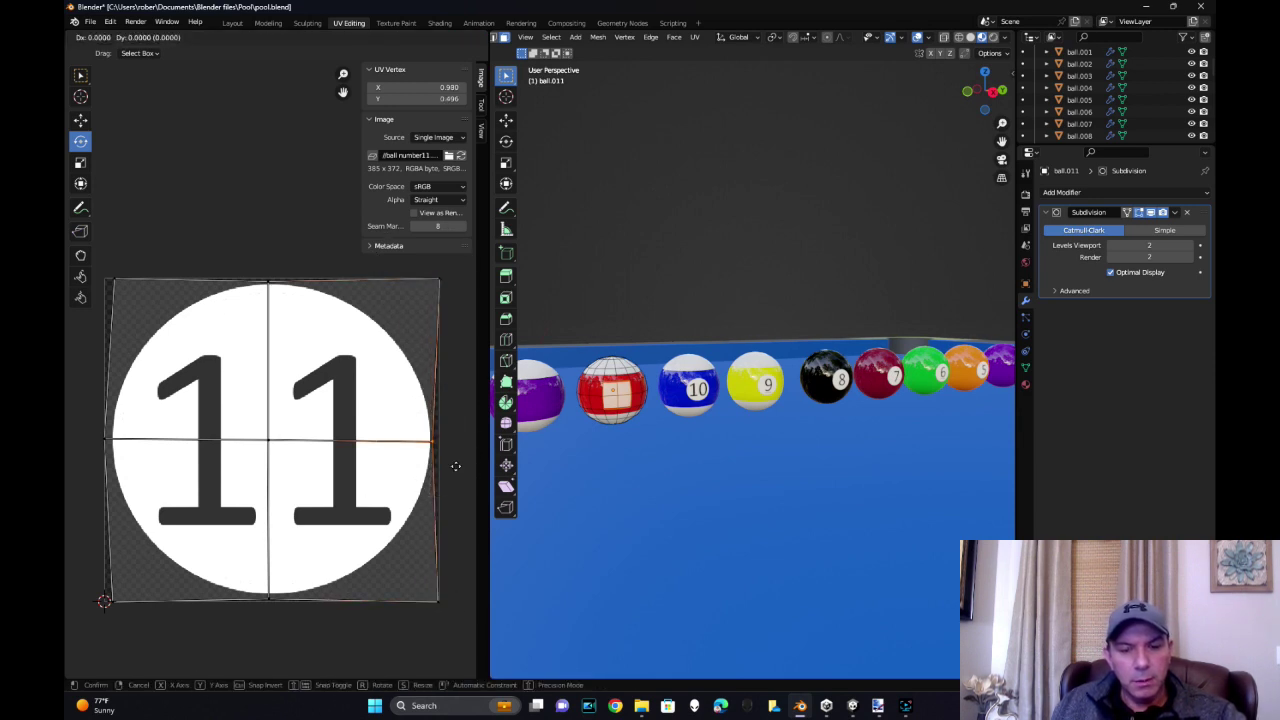
Move the left-hand UV vertices along X to line up with the number image's left edge
left_click(114, 281)
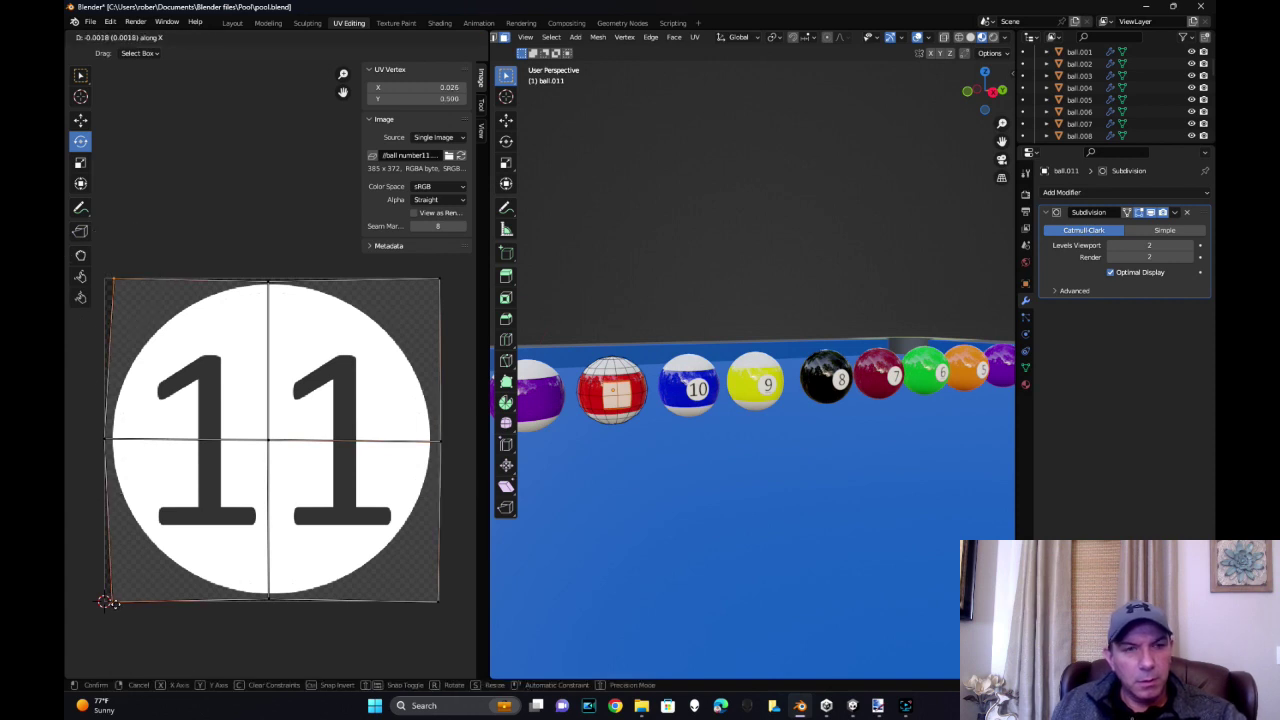
left_click(104, 601, "shift")
key("g")
key("x")
left_click(106, 442)
Scale the top and bottom middle UV vertices outward along Y to reach the number image's edges
left_click(268, 283)
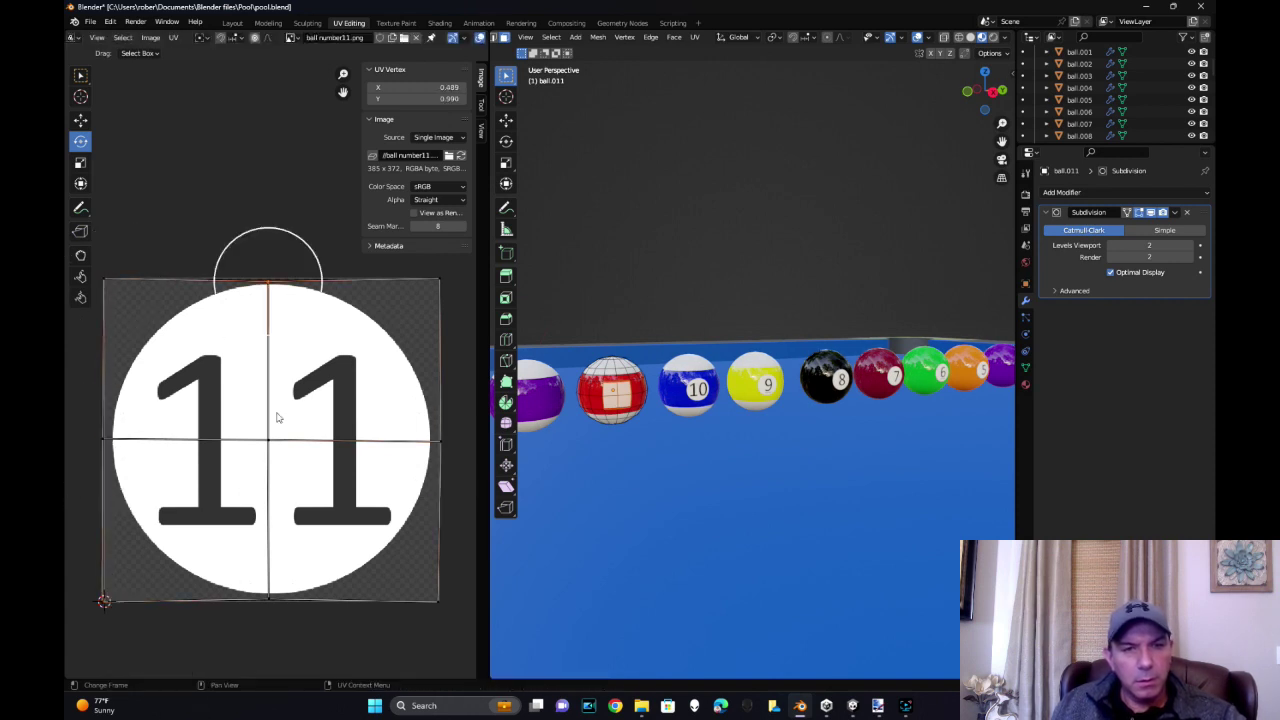
left_click(269, 599, "shift")
key("s")
key("y")
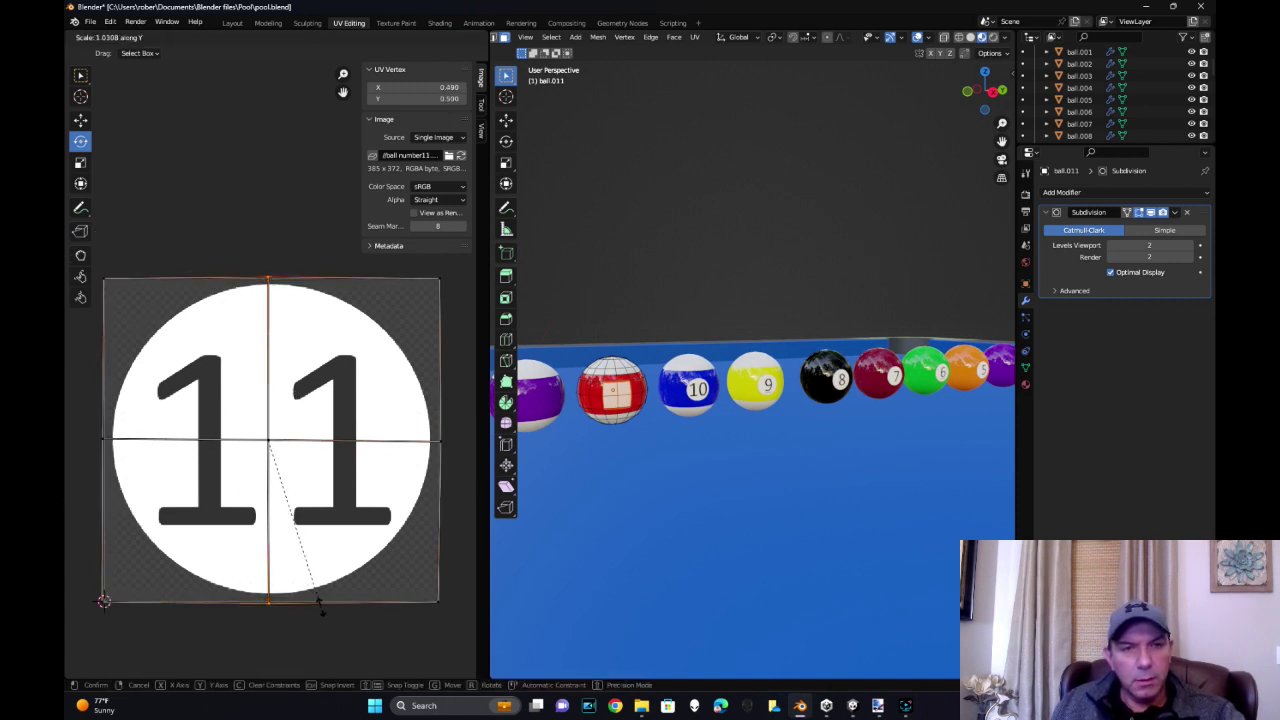
left_click(320, 602)
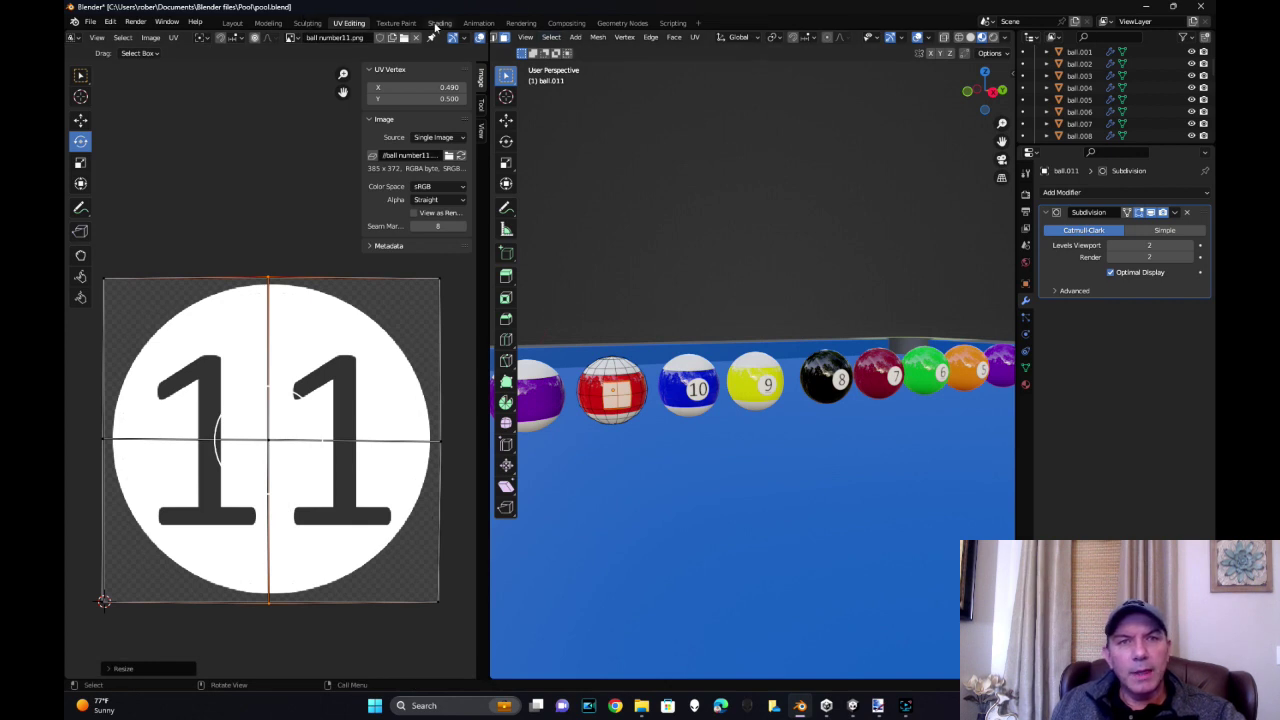
In the Shading workspace, delete the default shader and output nodes of the 11ball material
left_click(440, 23)
scroll(573, 497, "down", 3)
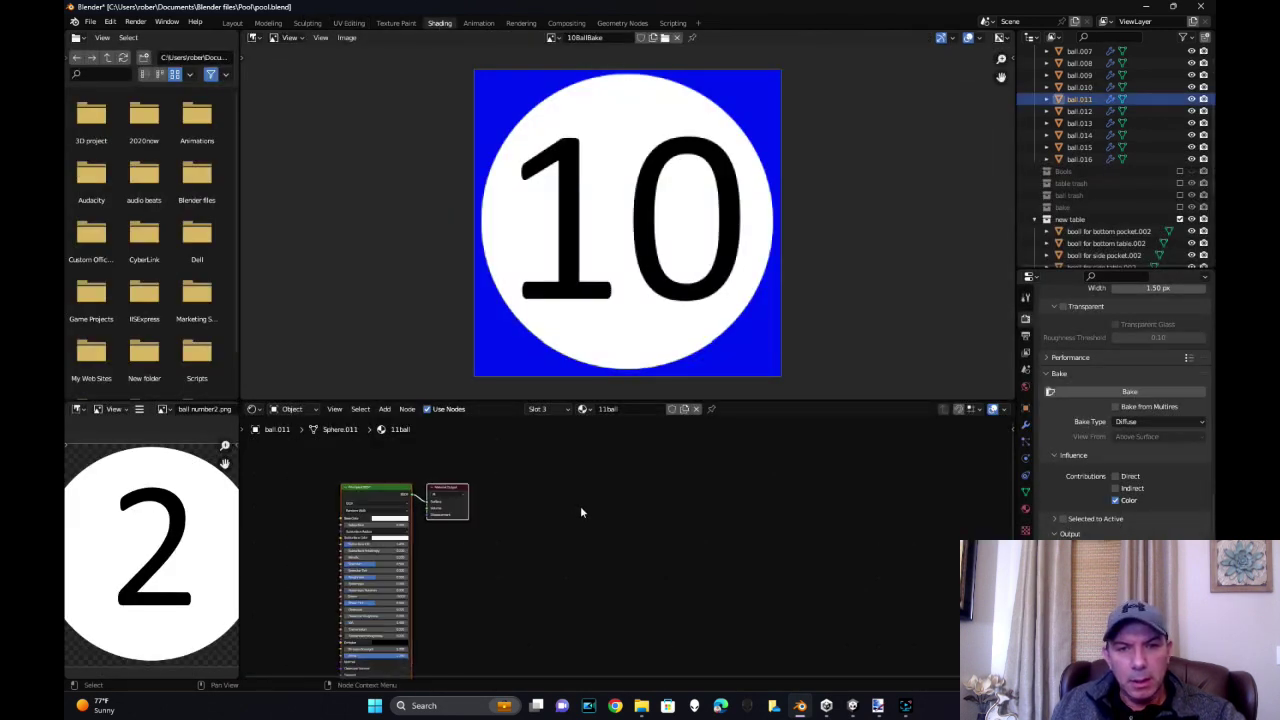
left_click(584, 409)
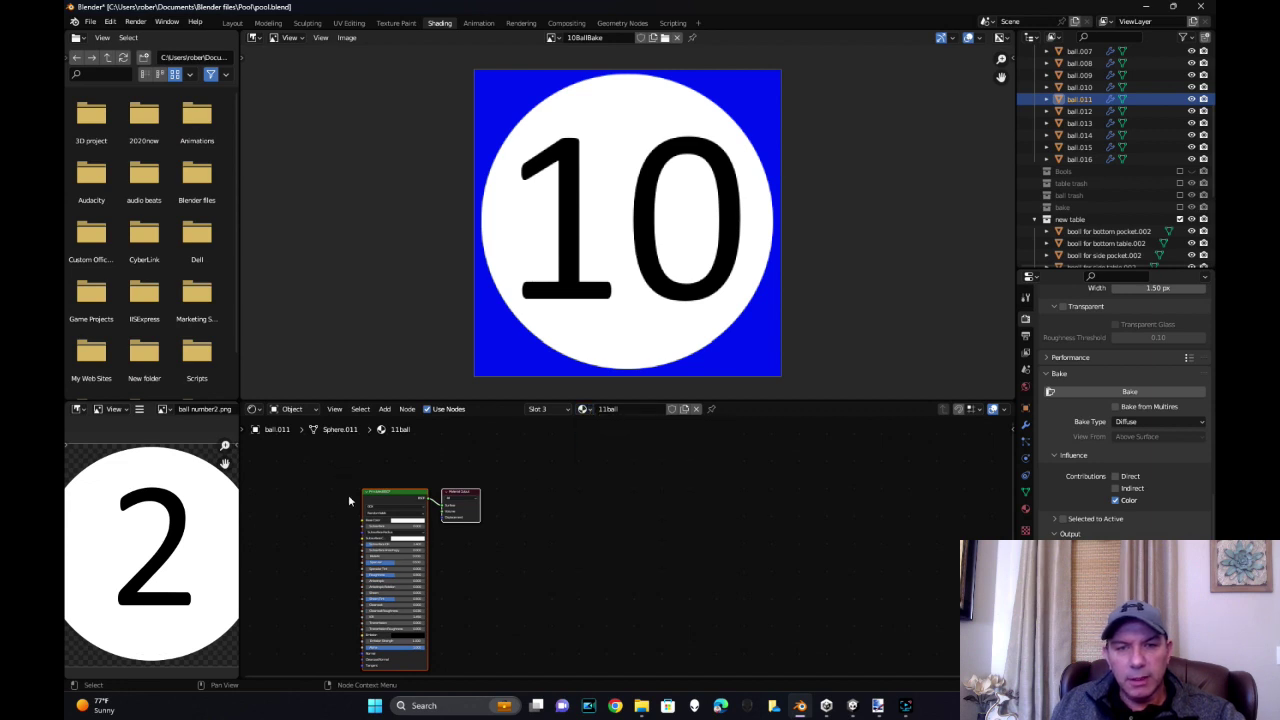
left_click_drag(348, 494, 499, 559)
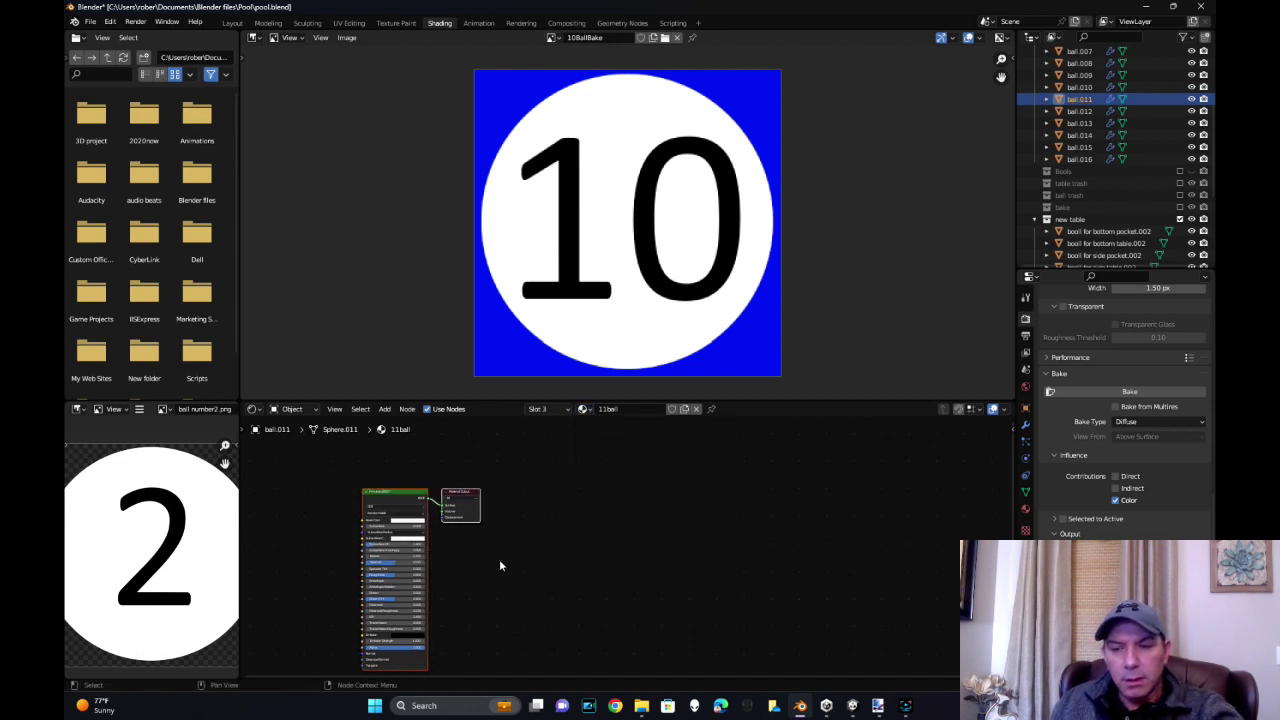
key("Delete")
Copy the number image texture, Mix, Principled BSDF and Material Output nodes from the 10ball material into the 11ball material
left_click(584, 409)
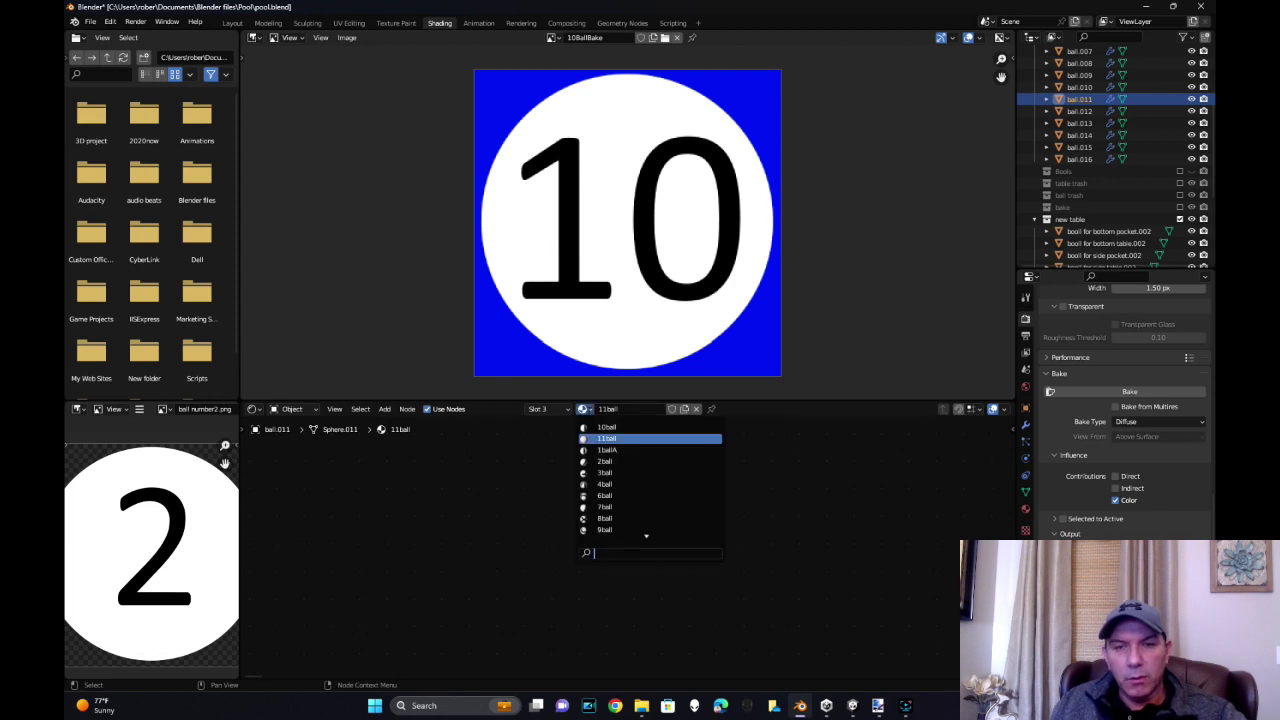
left_click(606, 427)
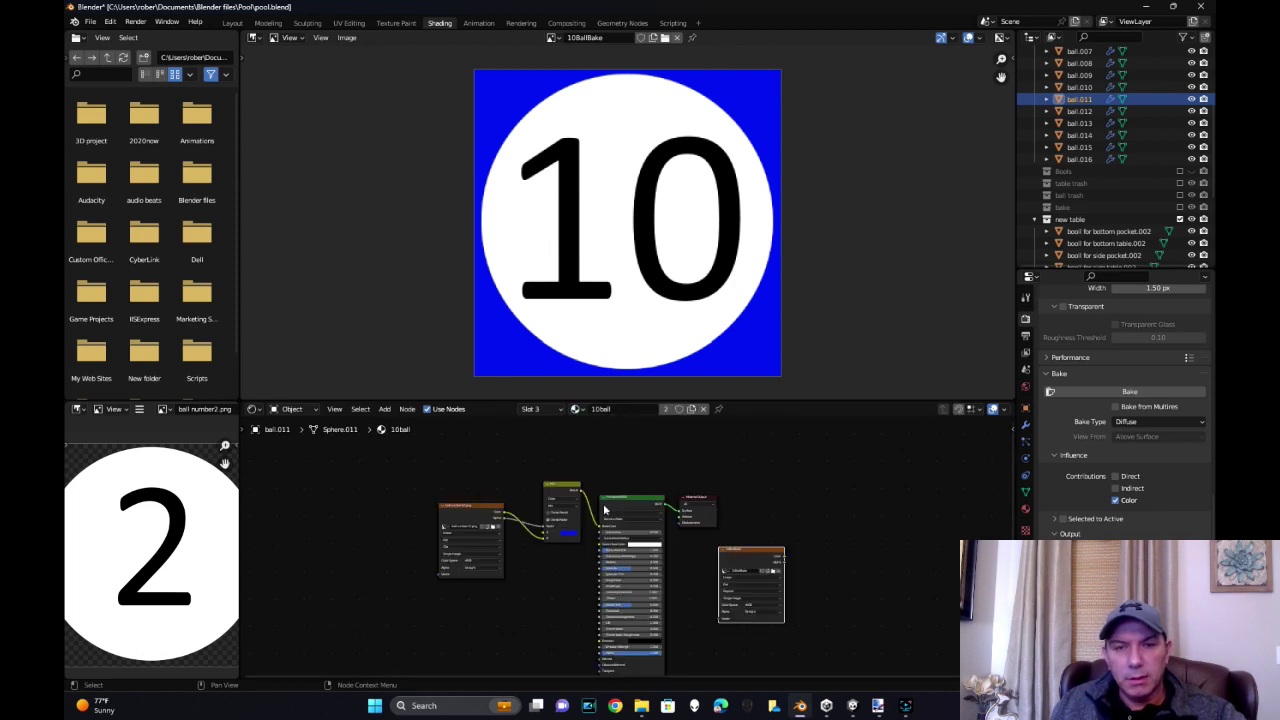
left_click_drag(357, 463, 694, 605)
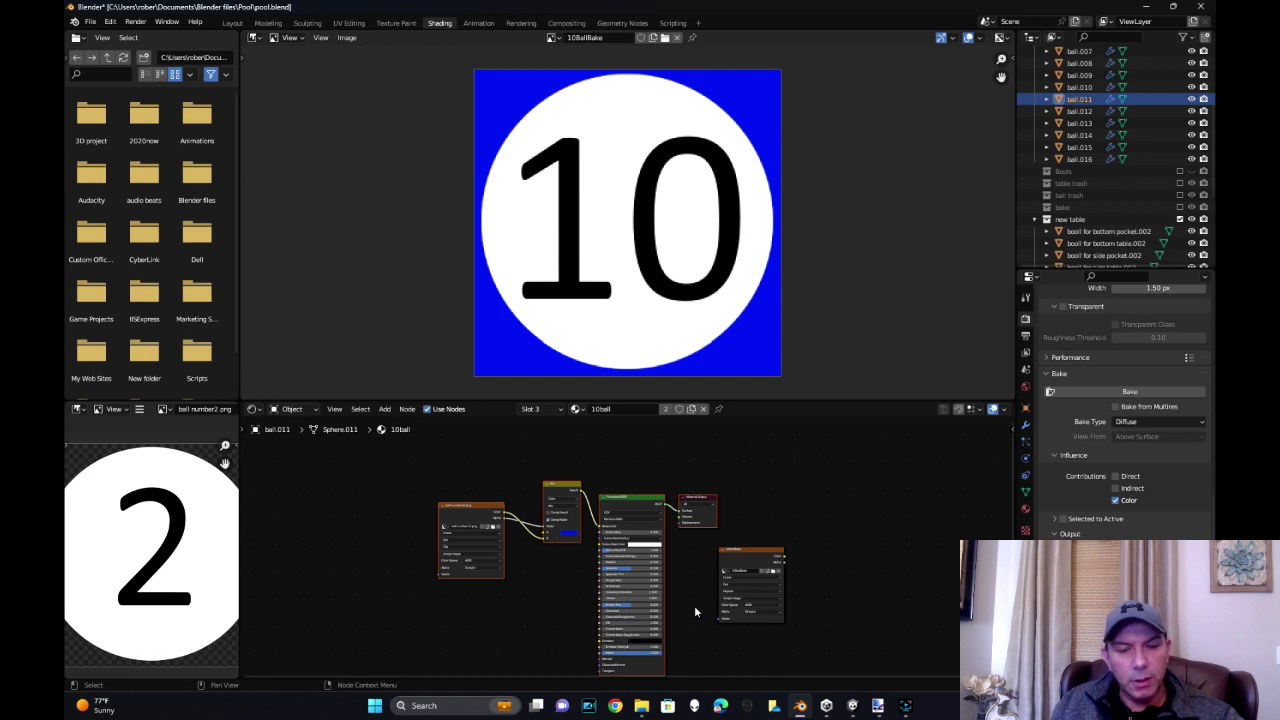
left_click(578, 409)
left_click(603, 438)
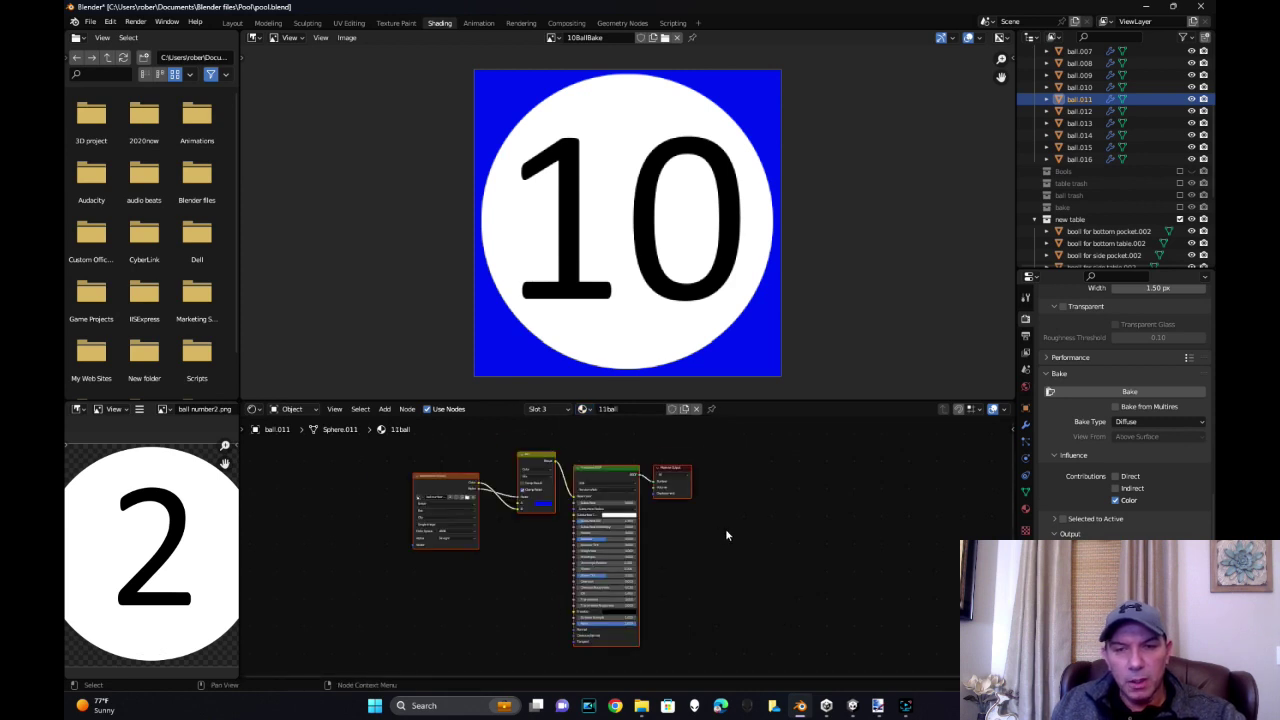
scroll(725, 528, "up", 3)
middle_click_drag(725, 528, 740, 575)
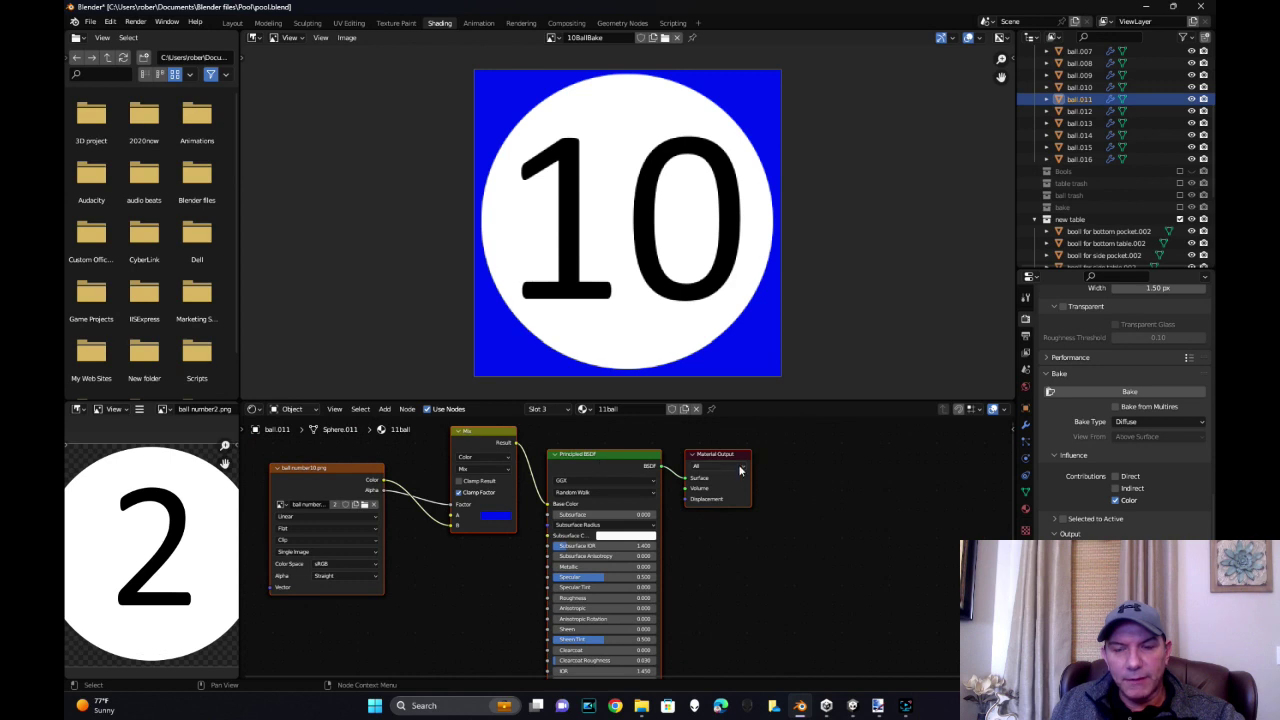
scroll(741, 521, "down", 1)
scroll(741, 527, "down", 1)
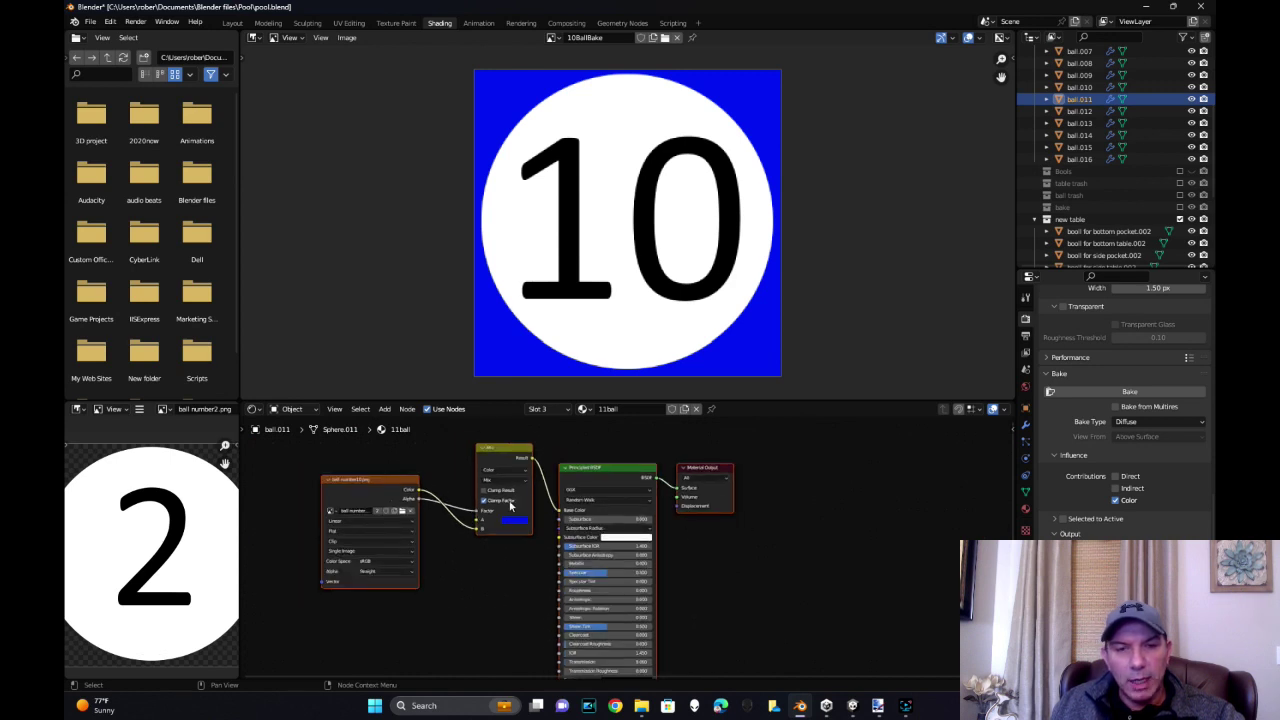
scroll(500, 503, "up", 1)
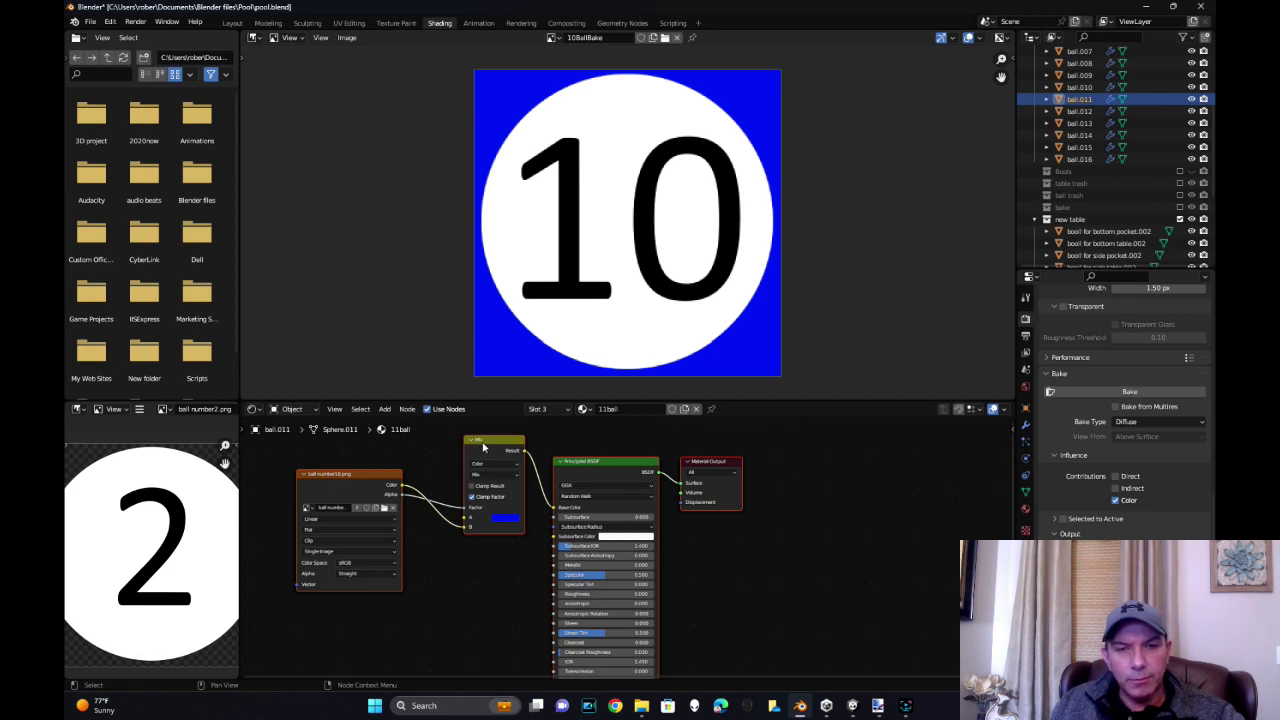
scroll(469, 583, "up", 1)
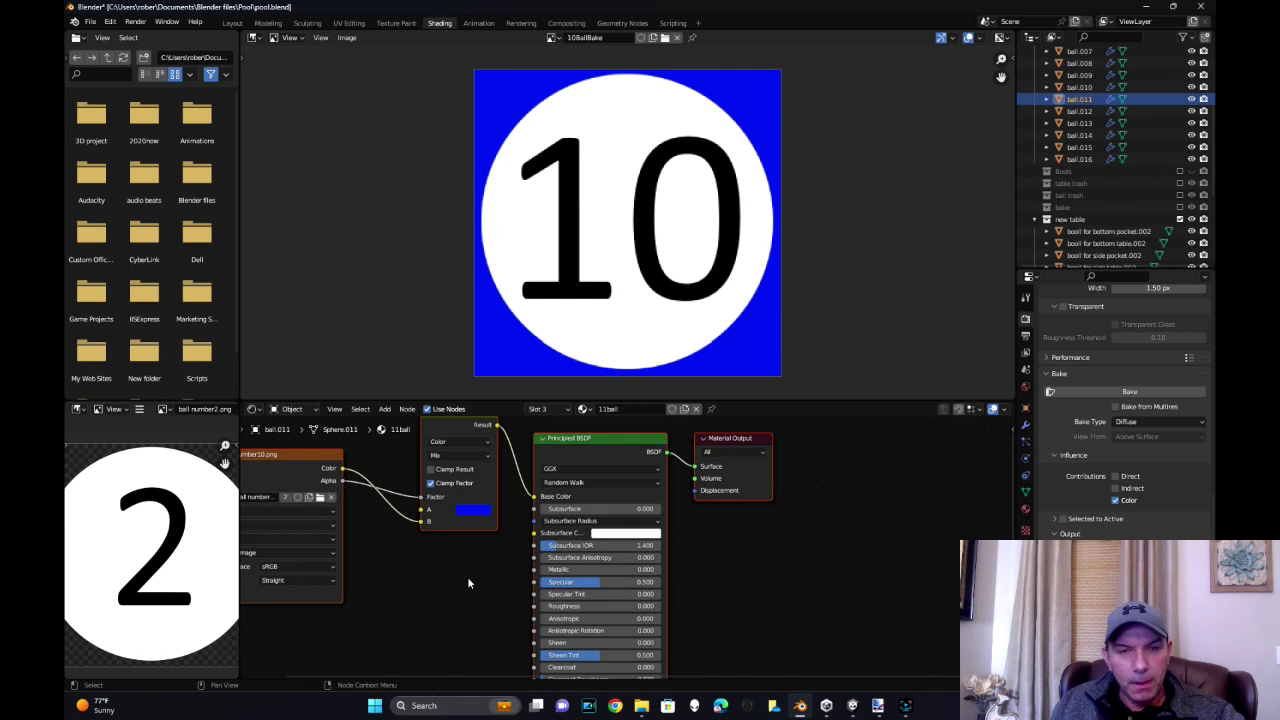
scroll(469, 583, "up", 1)
scroll(548, 602, "down", 1)
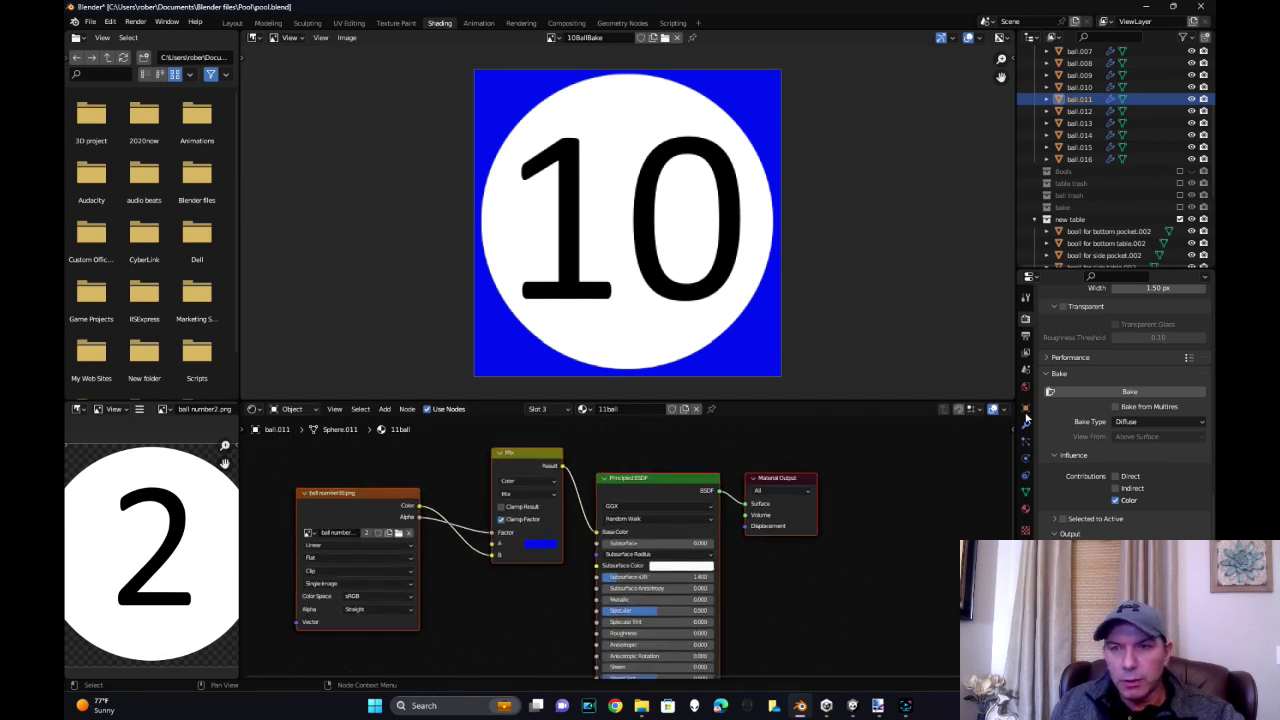
Copy the hex value of the red3 material's Base Color on ball.011
scroll(1138, 313, "up", 3)
scroll(1138, 313, "up", 5)
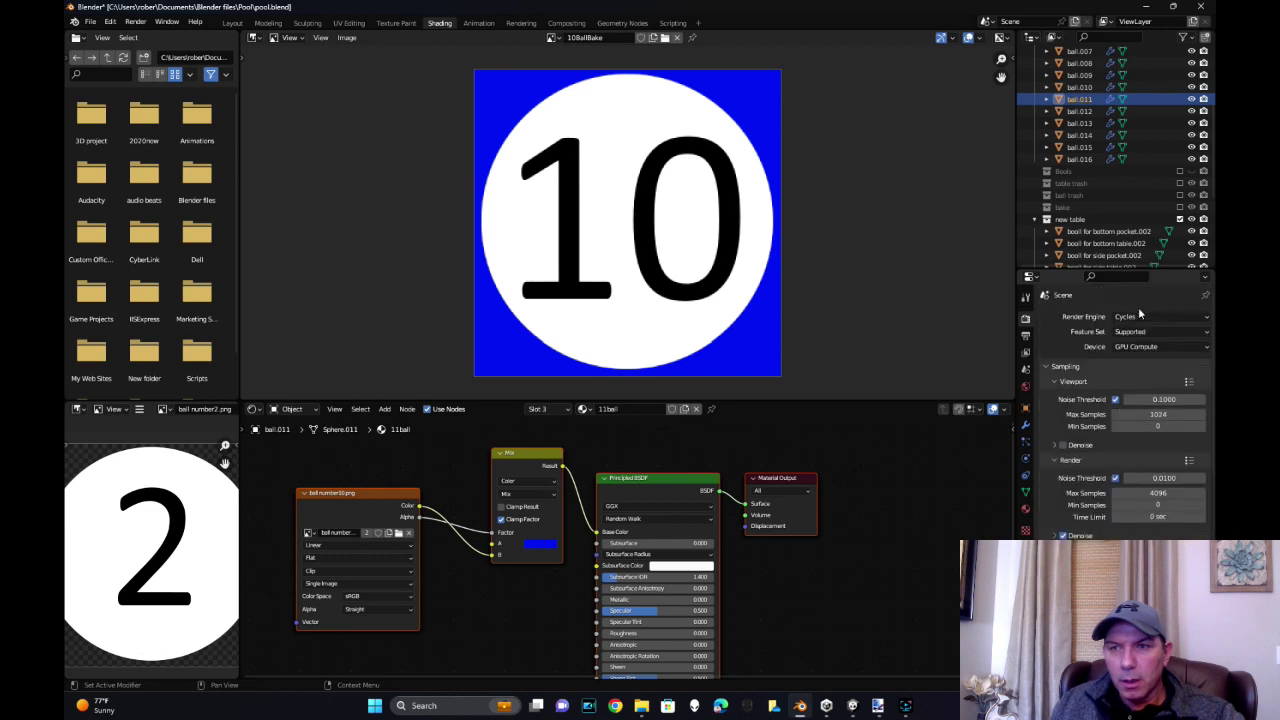
left_click(1025, 507)
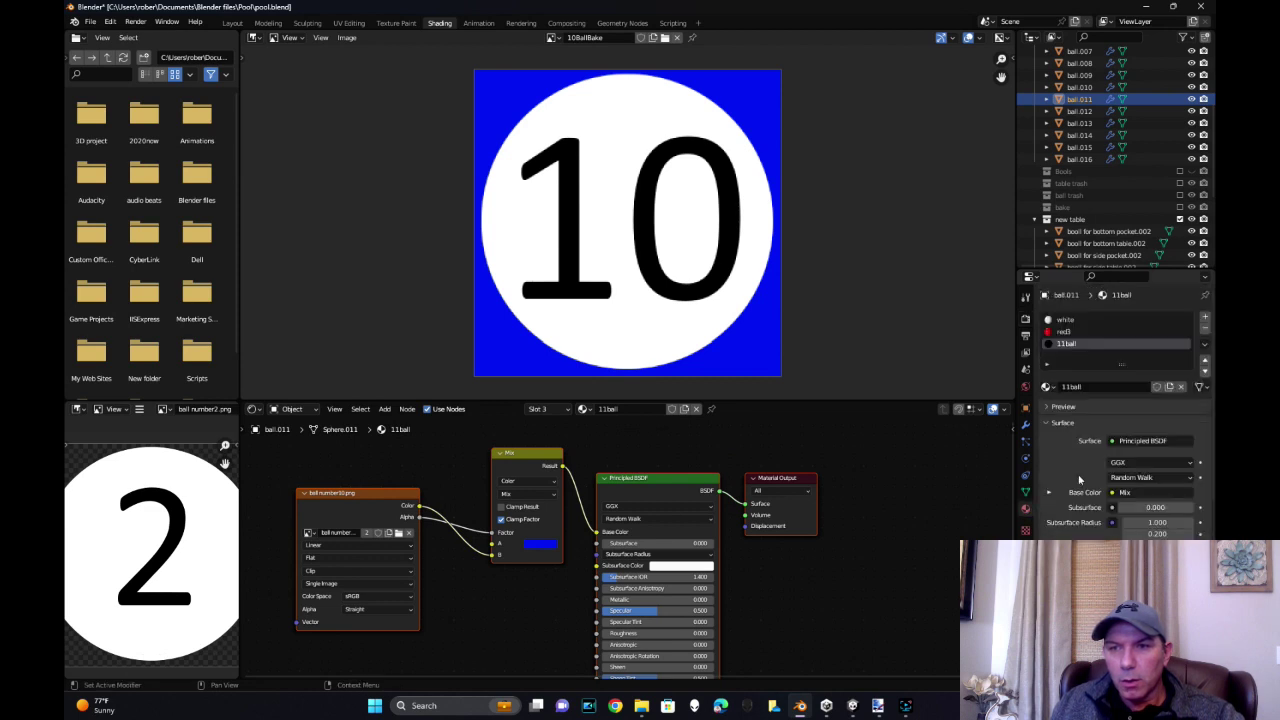
left_click(1064, 331)
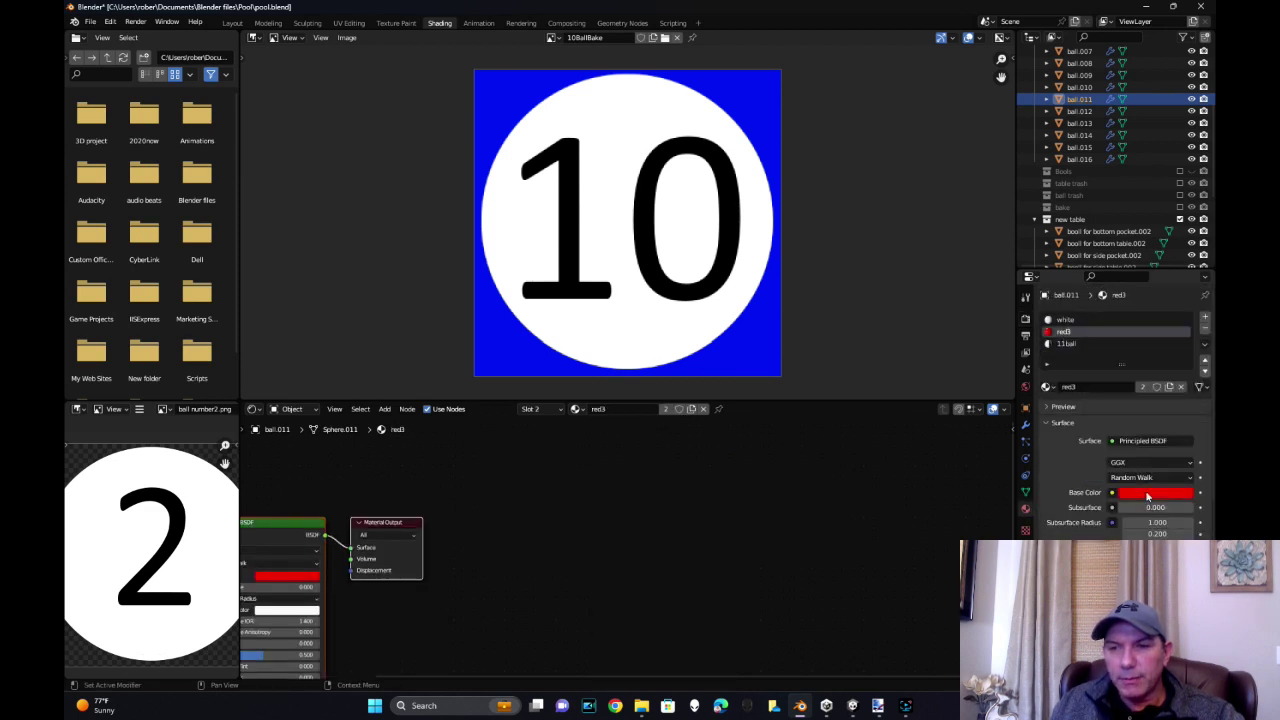
left_click(1147, 494)
left_click(1143, 440)
key("ctrl+c")
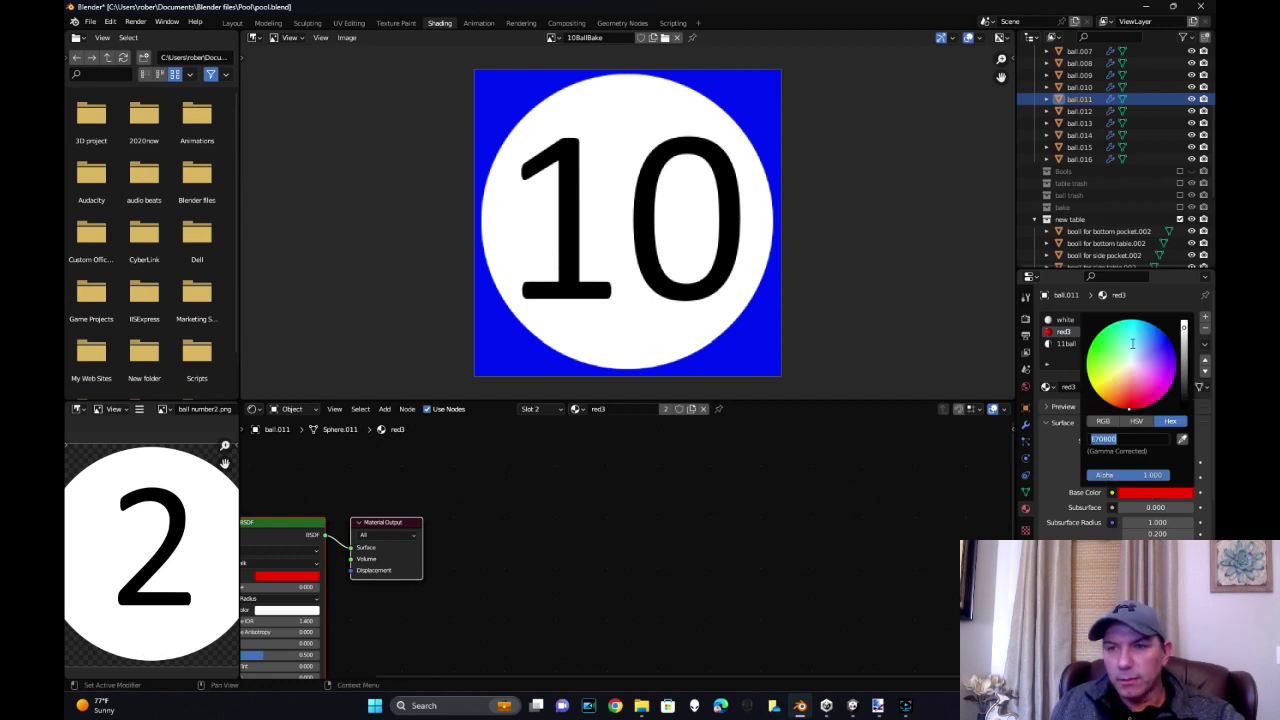
Paste the copied red hex value into colour A of the 11ball material's Mix node
left_click(1066, 343)
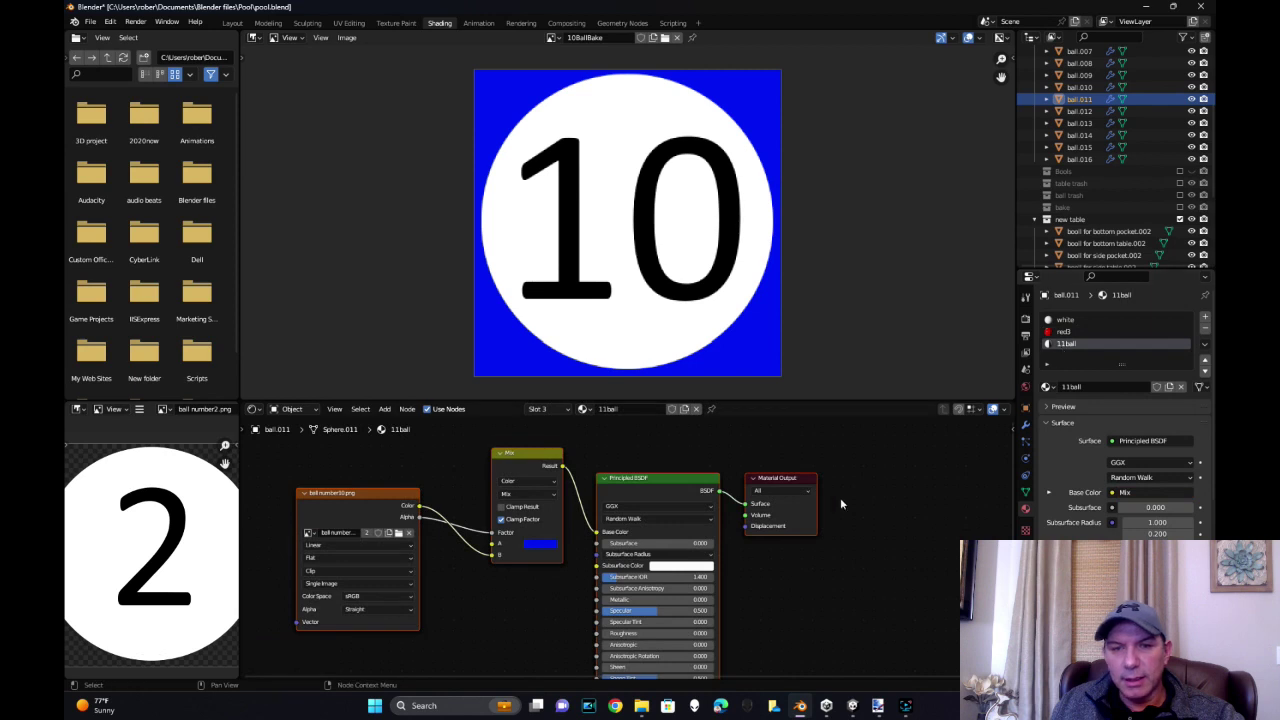
left_click(544, 551)
left_click(545, 497)
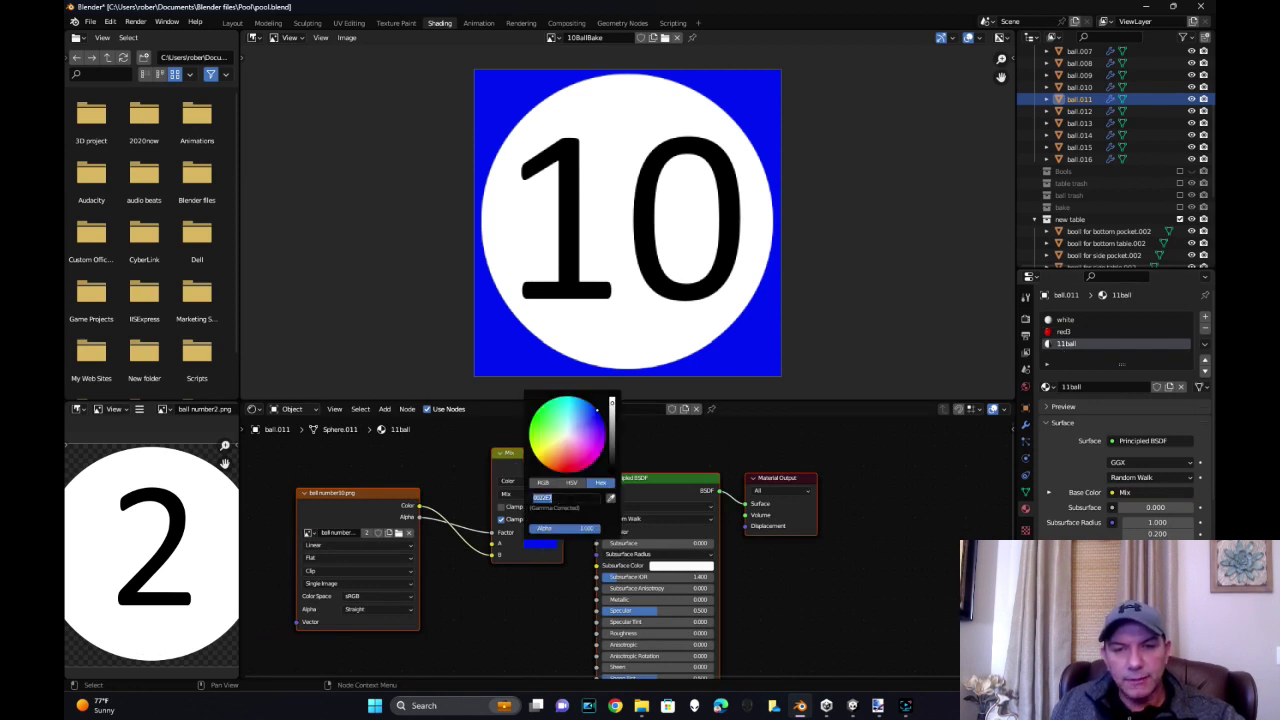
key("ctrl+v")
key("Return")
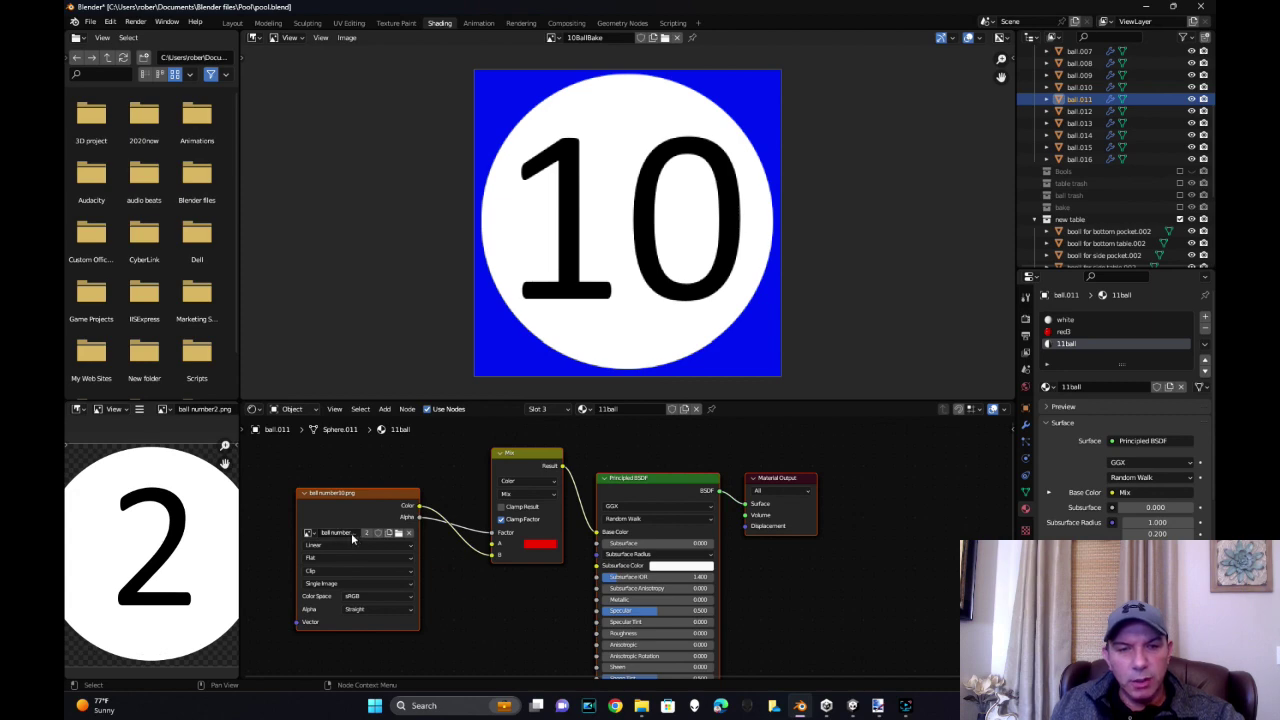
Load ball number11.png into the 11ball material's image texture node
left_click(398, 532)
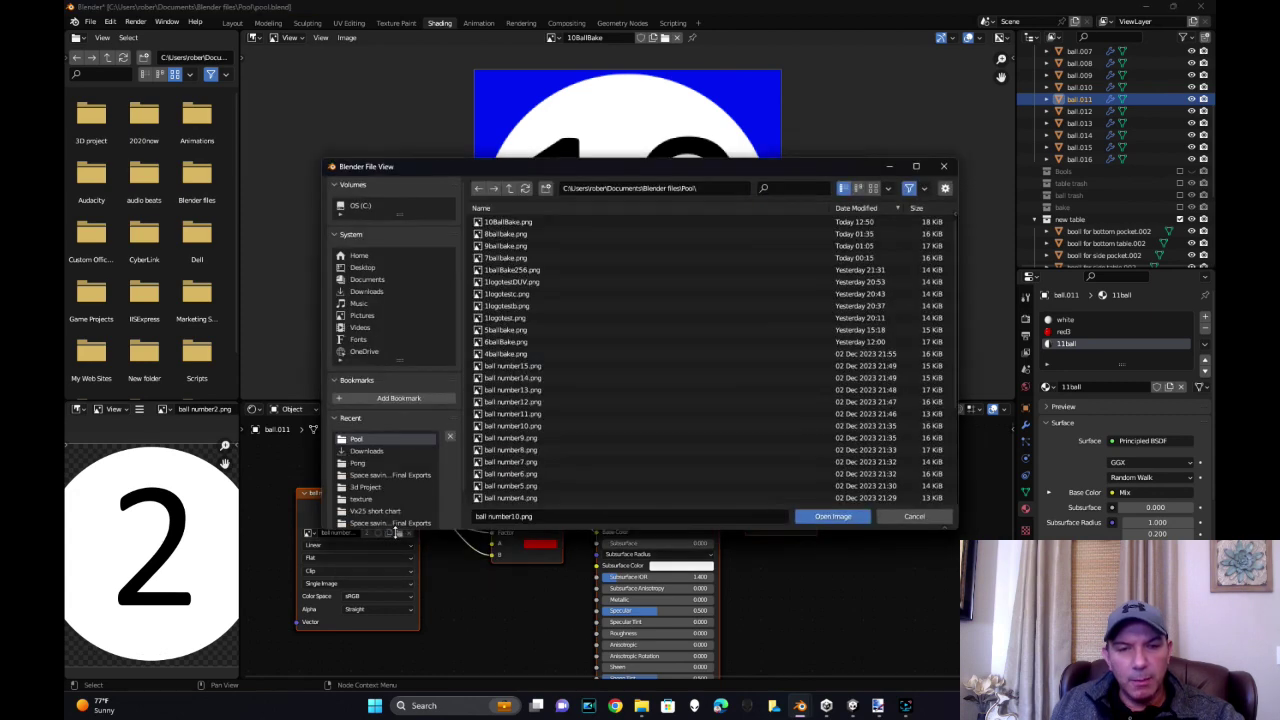
double_click(540, 415)
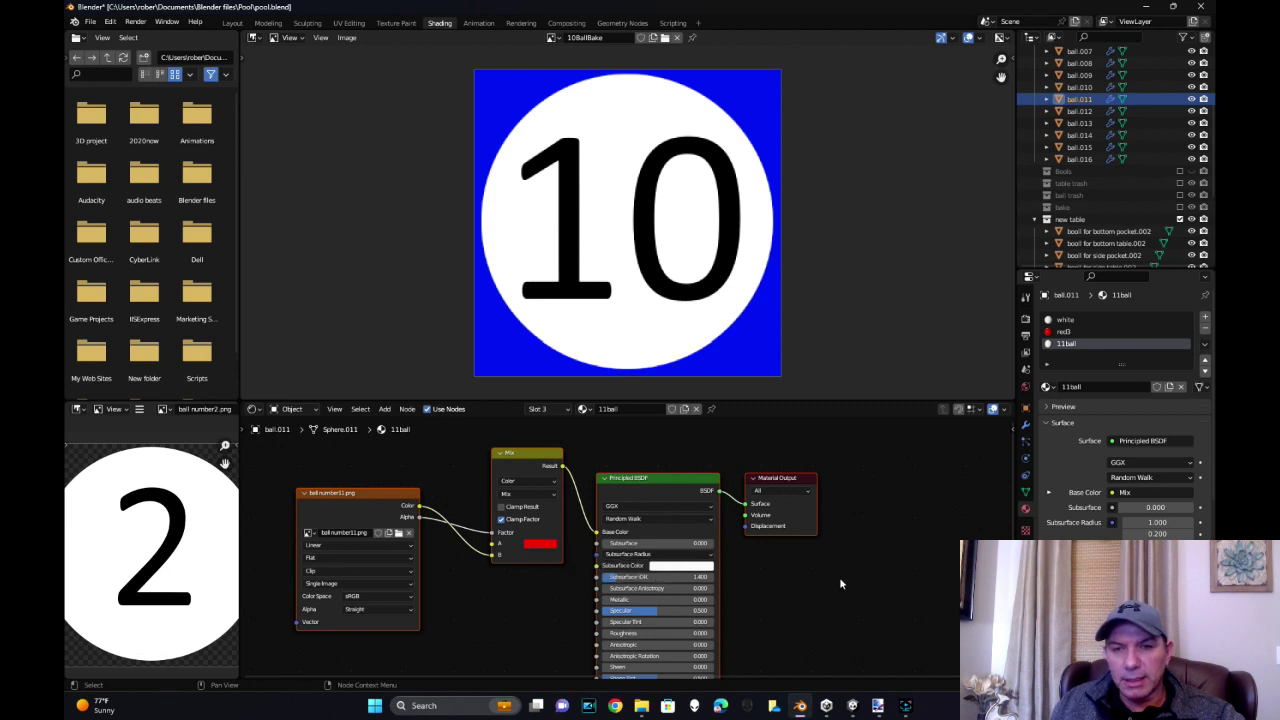
Add a separate Image Texture node beside the 11ball shader nodes and start a new image in it
scroll(570, 465, "down", 1)
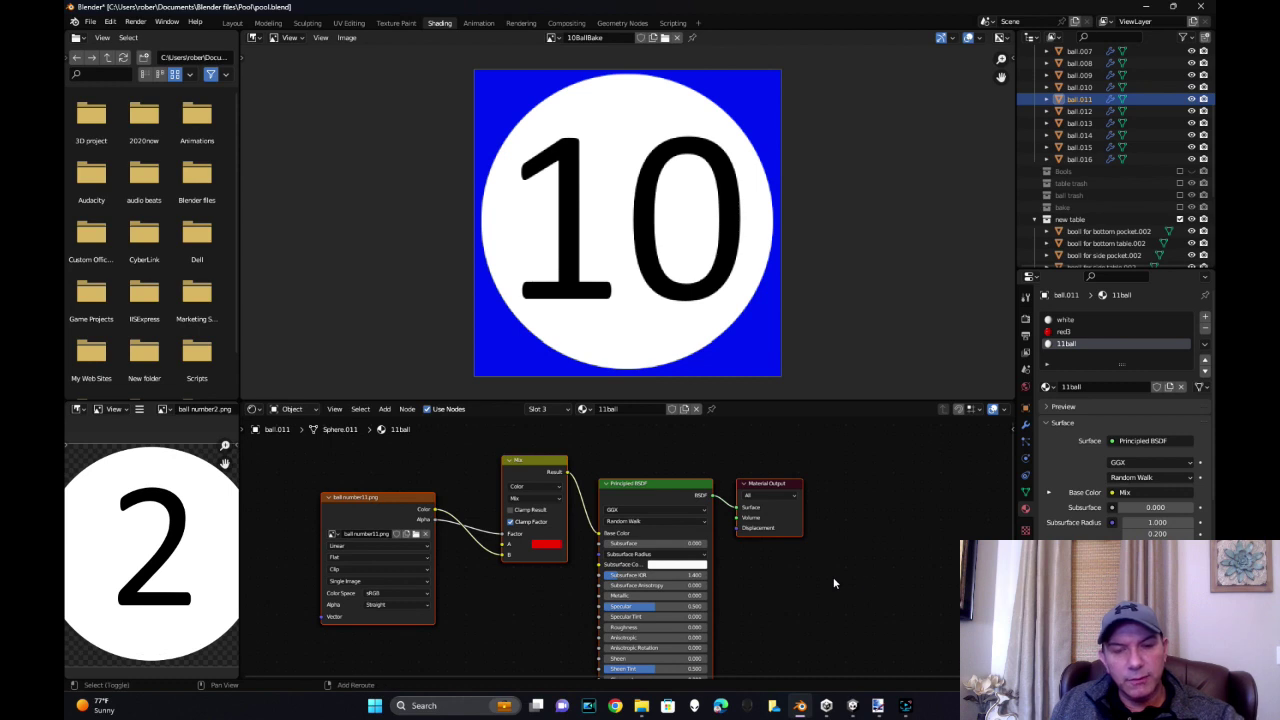
key("shift+a")
left_click(803, 553)
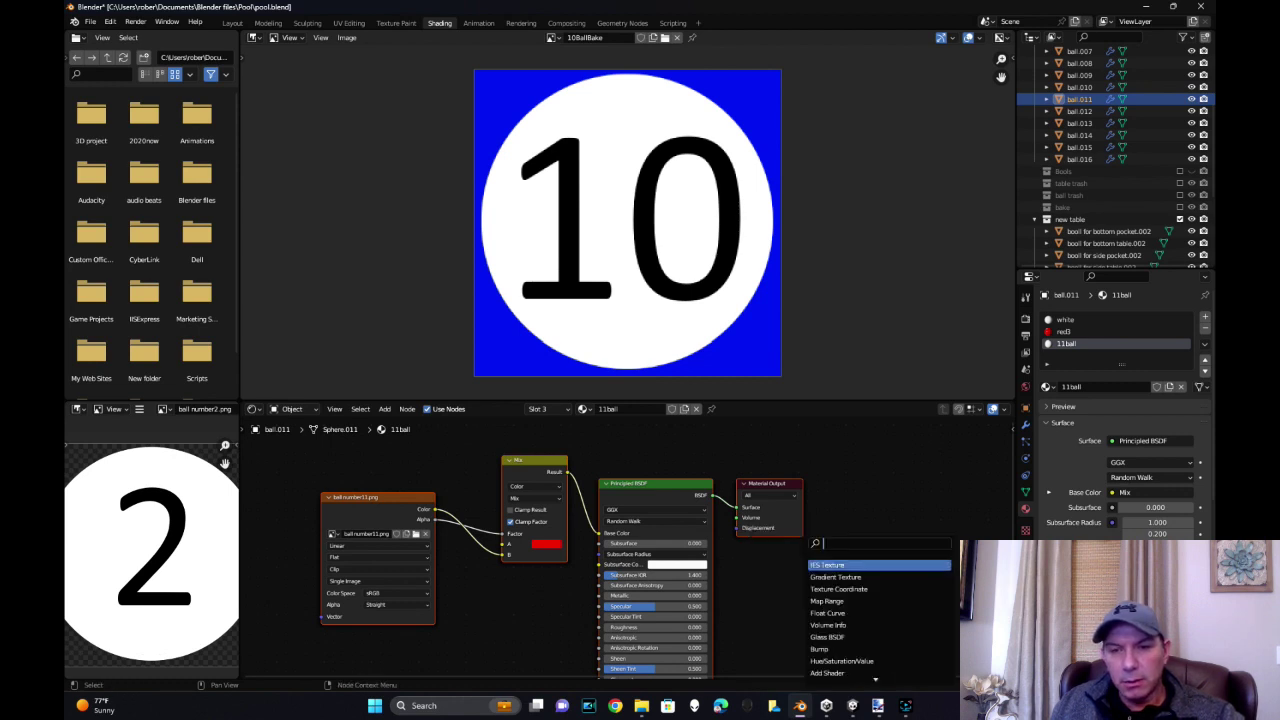
type("Image")
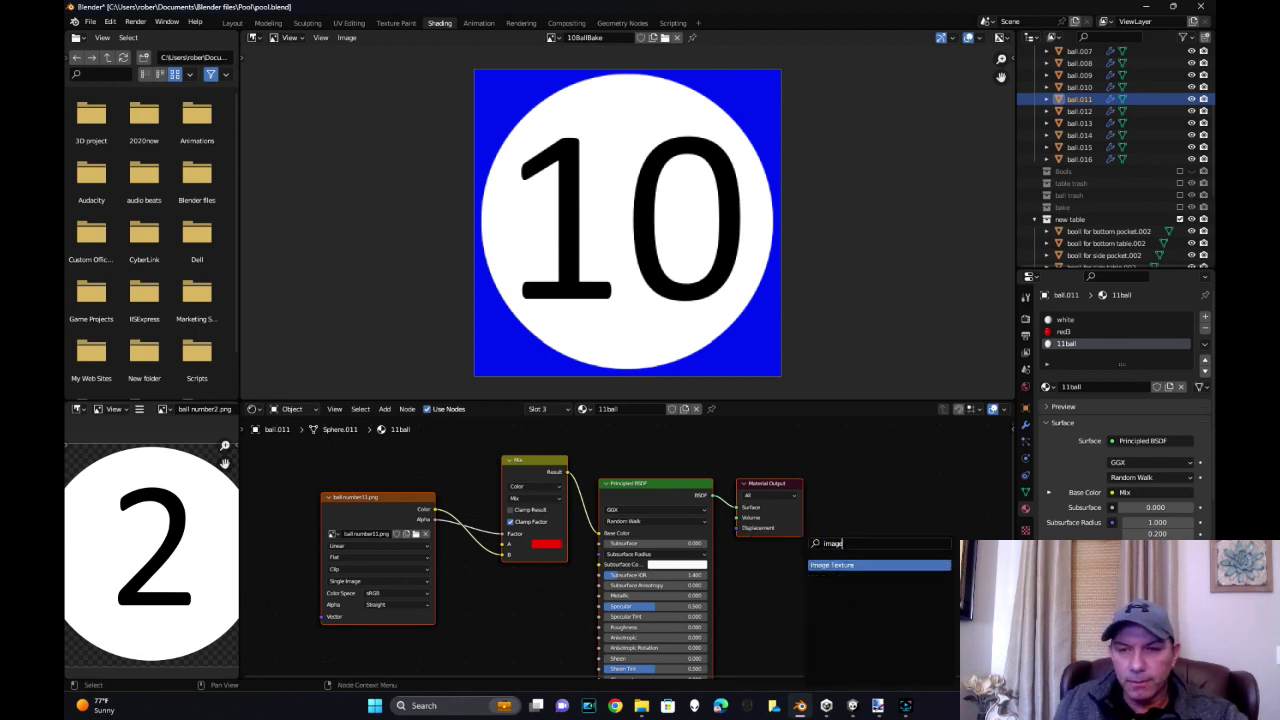
key("Return")
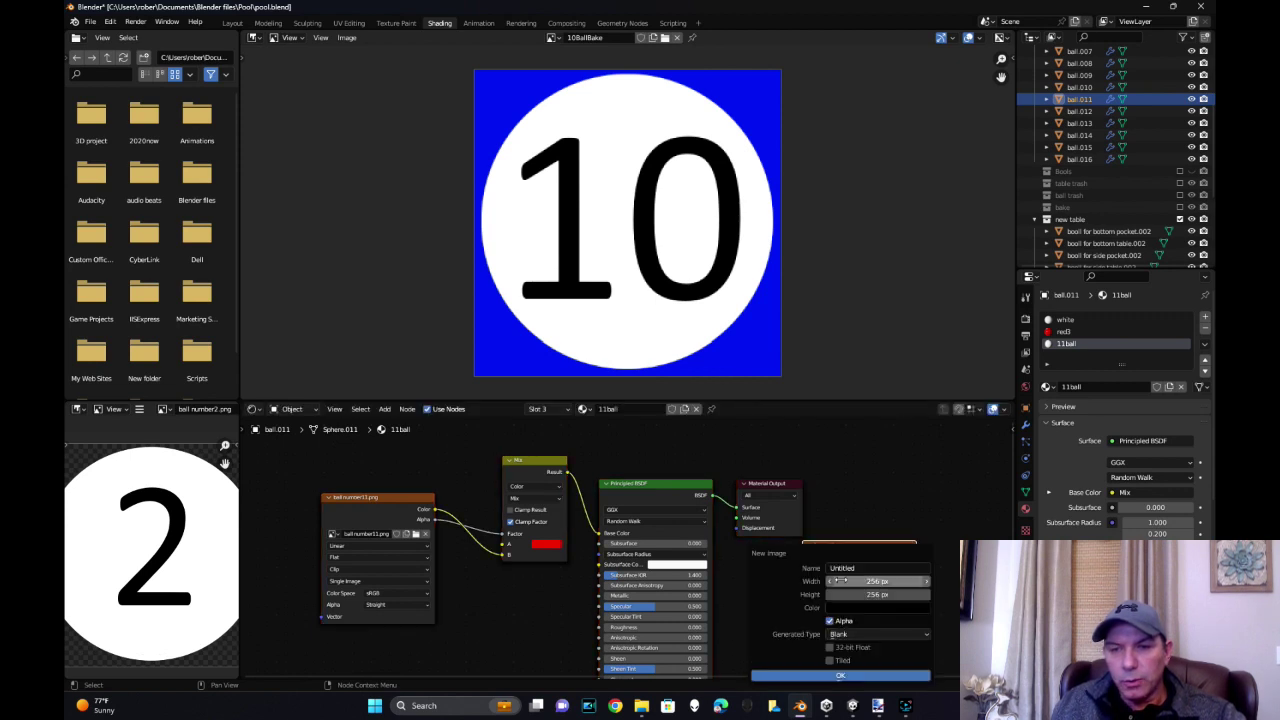
Name the new blank image 11ballbake and create it at 256 x 256 px
left_click(843, 568)
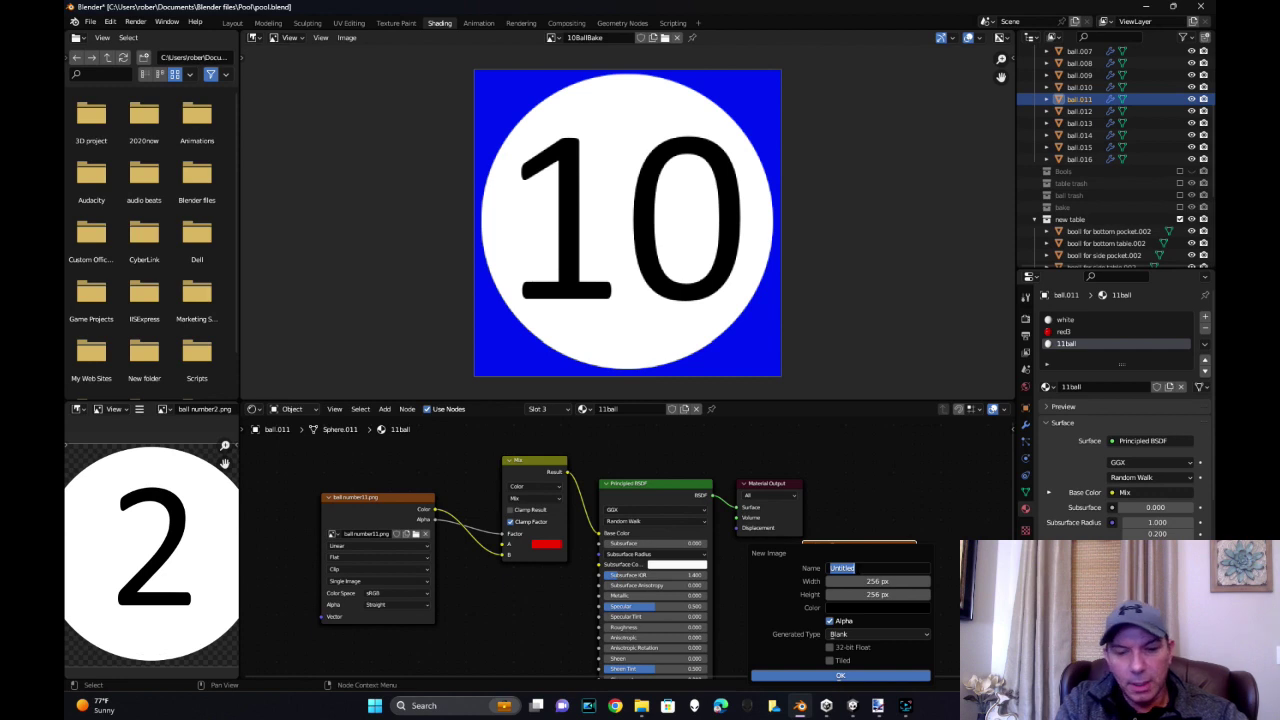
type("11")
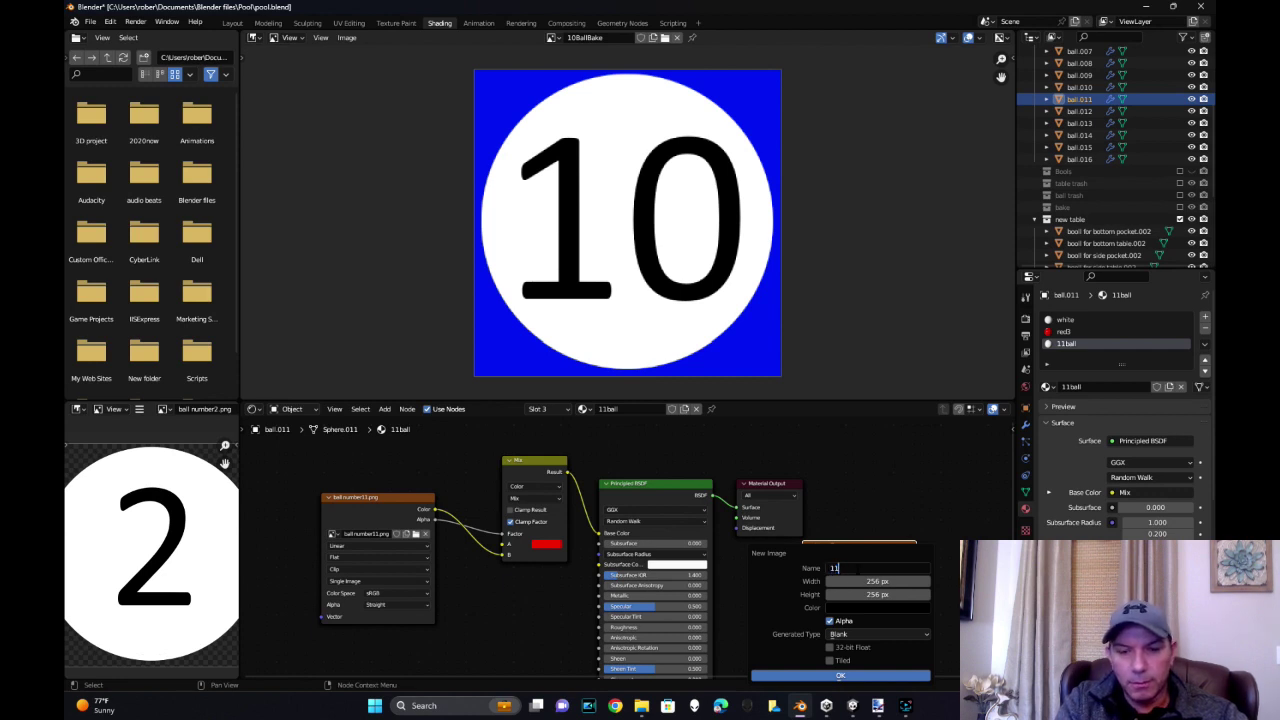
type("ballbake")
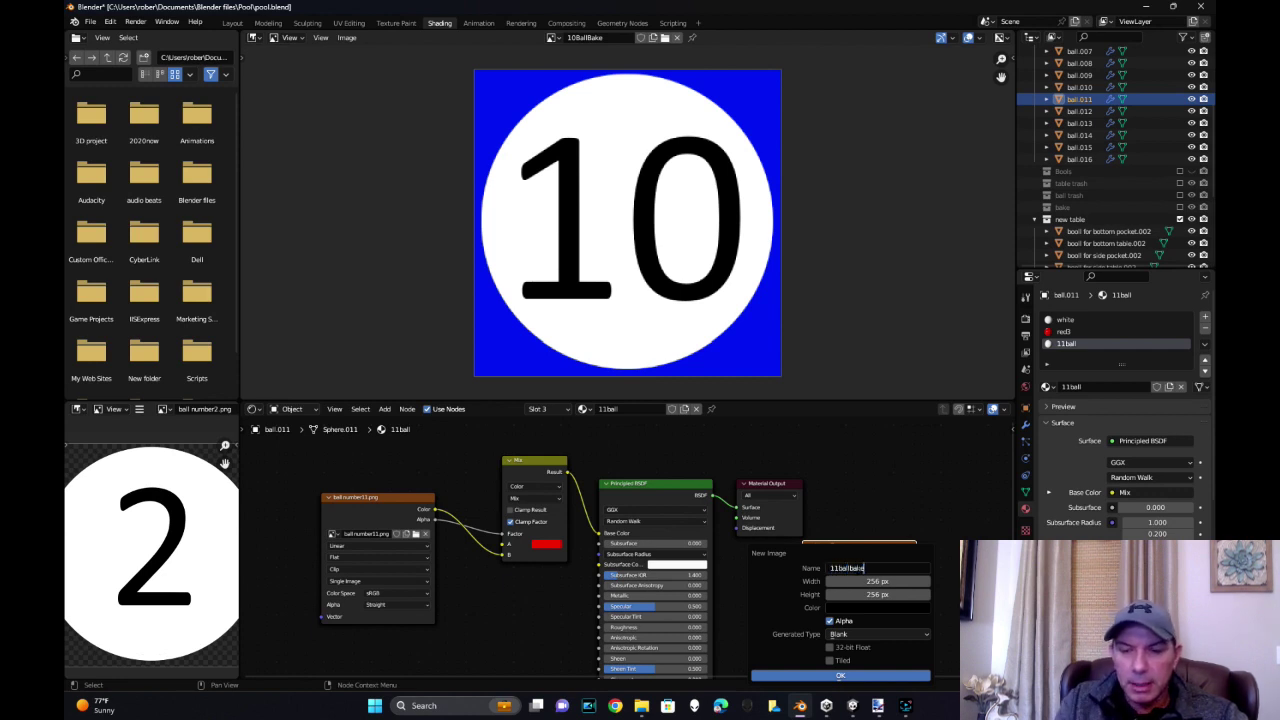
left_click(840, 676)
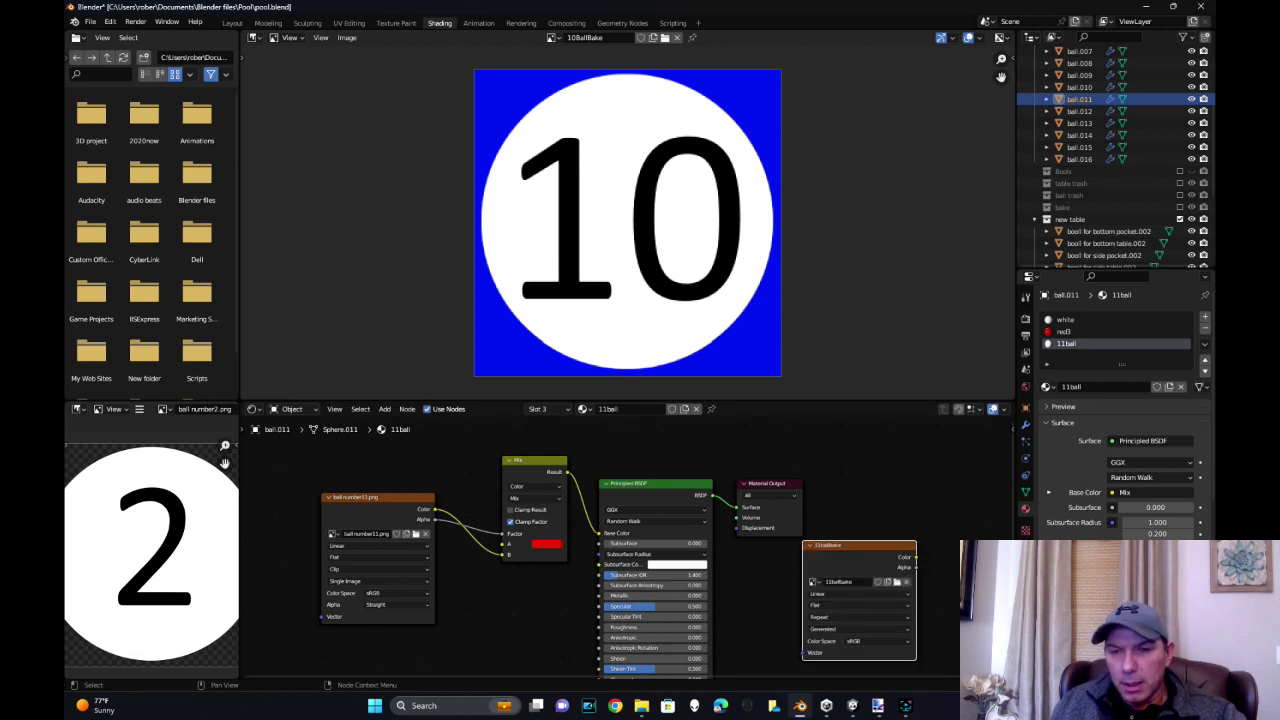
Bake the Diffuse colour of ball.011 into the 11ballbake image from the render settings
left_click(1025, 319)
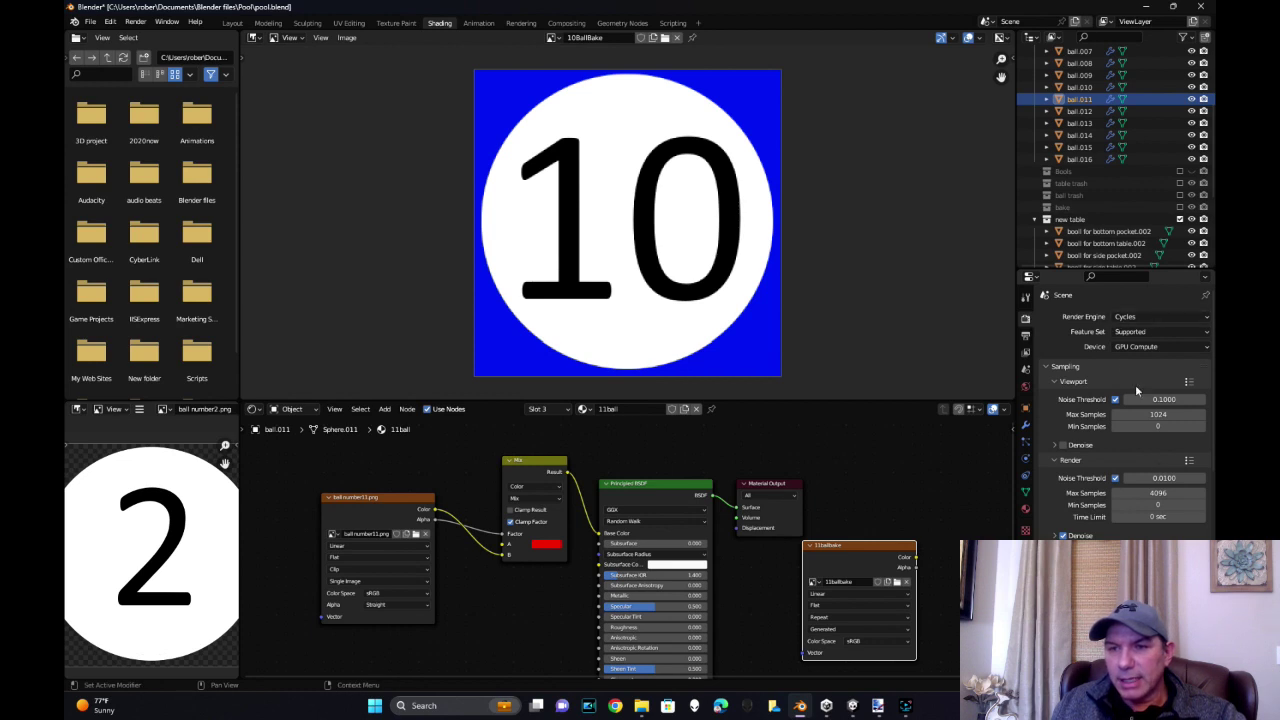
scroll(1124, 389, "down", 6)
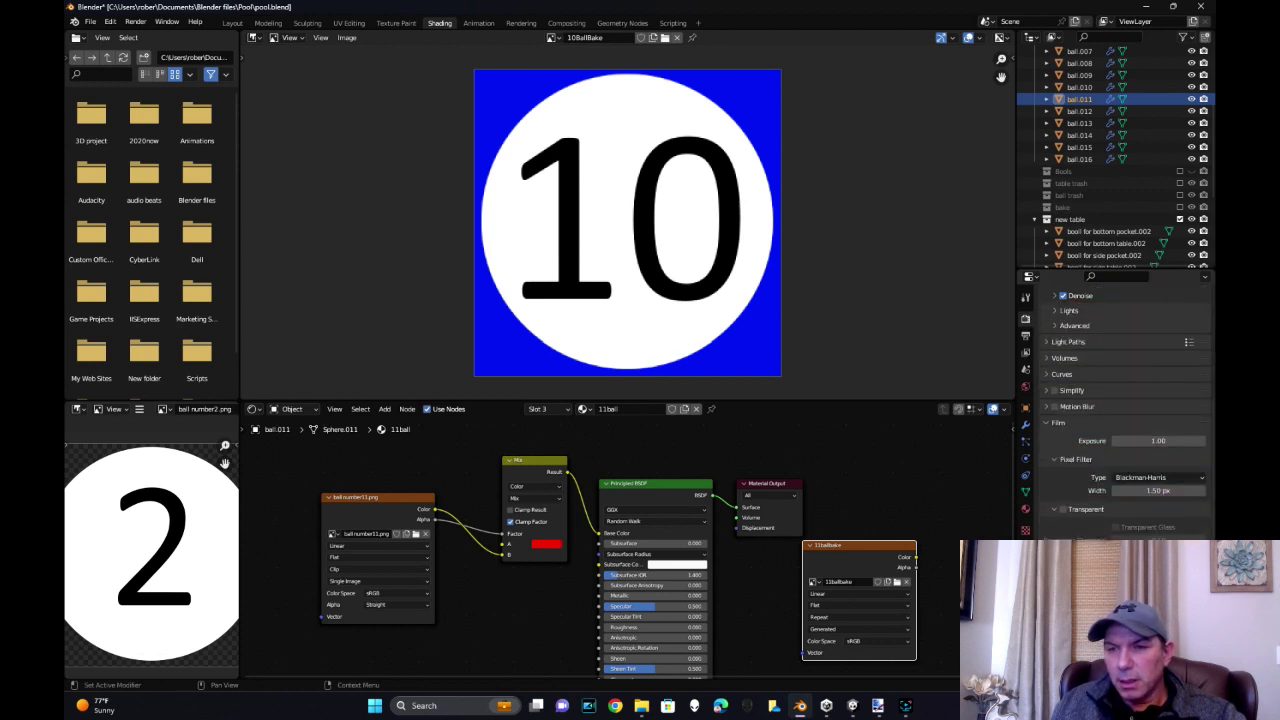
scroll(1124, 420, "down", 3)
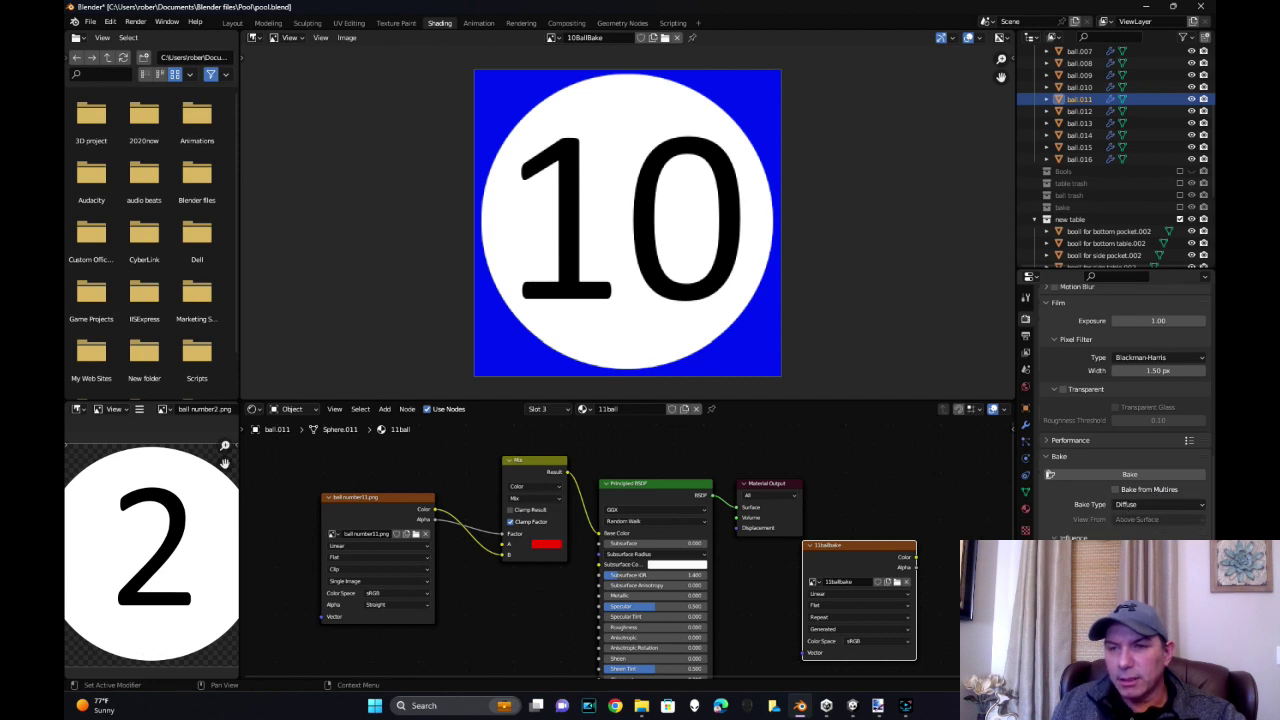
left_click(1133, 476)
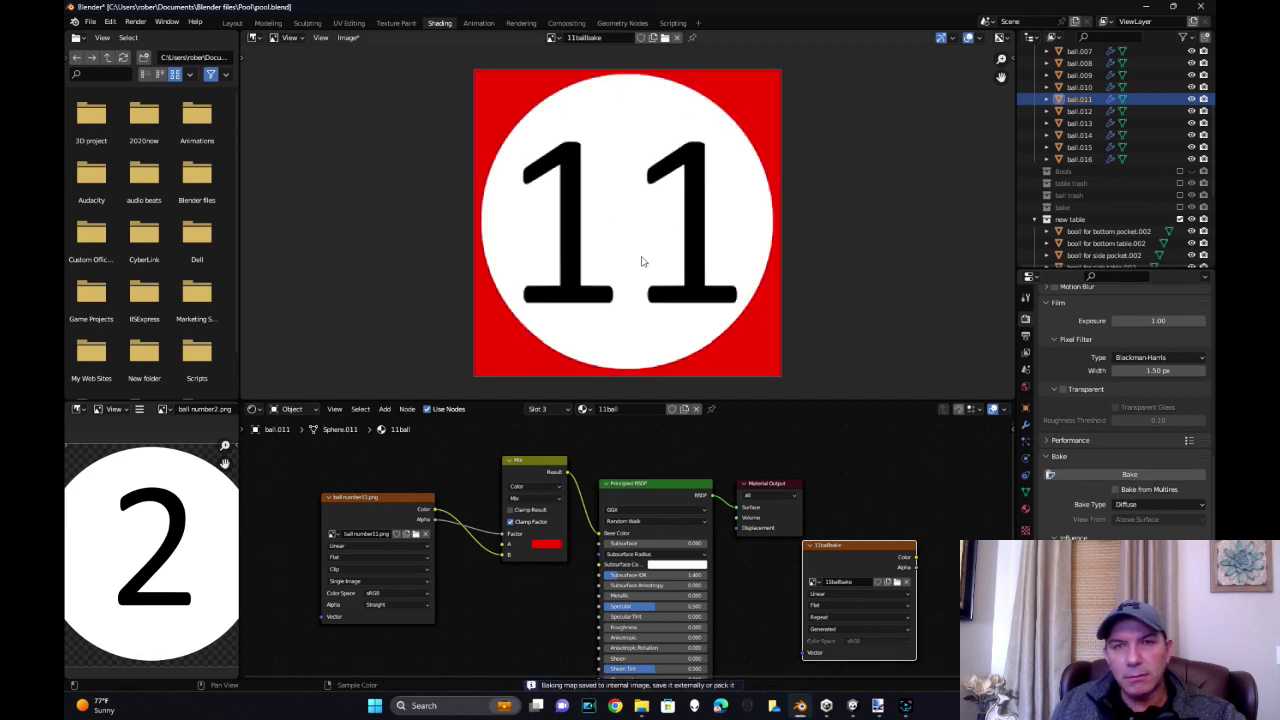
Save the baked image as 11ballbake.png in the Pool folder
left_click(352, 41)
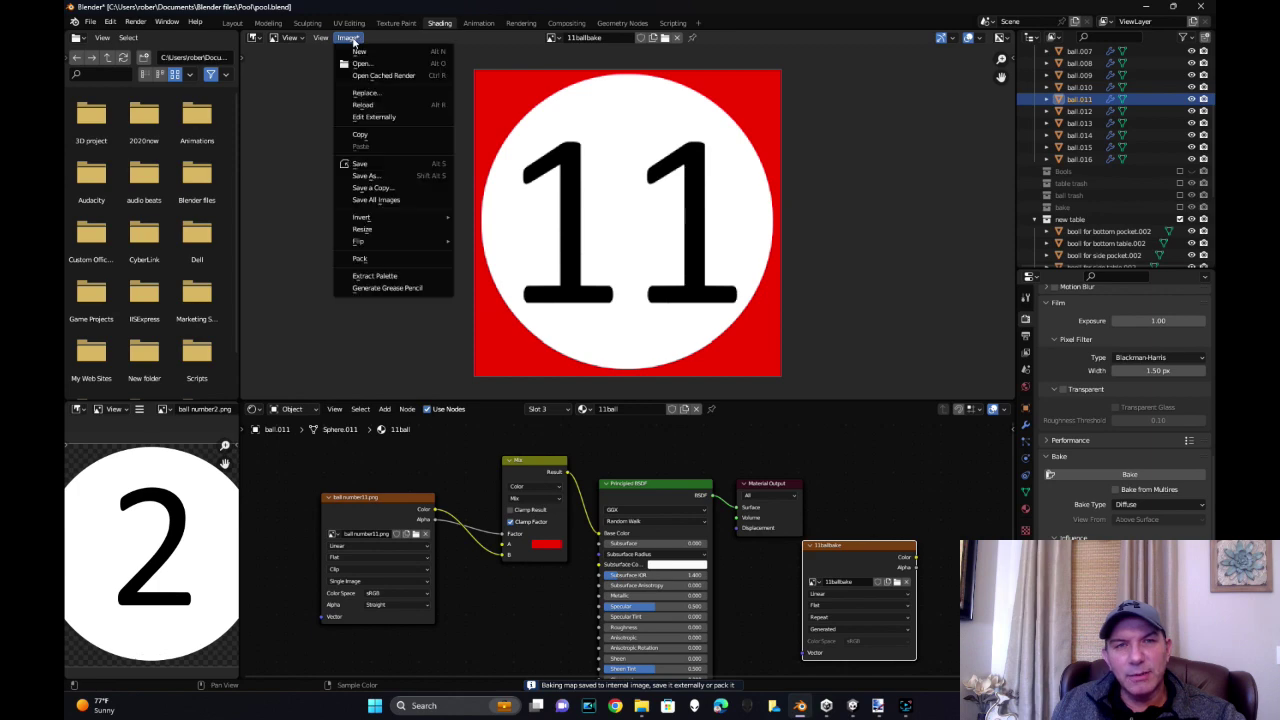
left_click(364, 175)
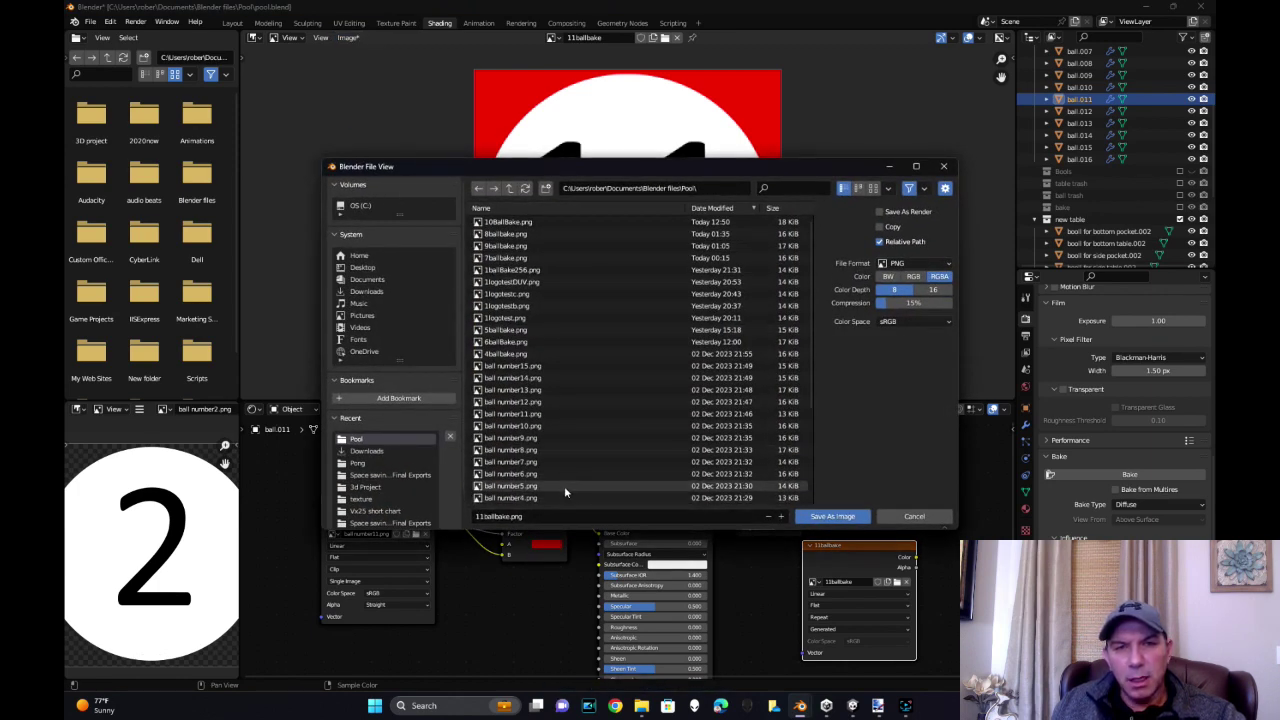
left_click(836, 517)
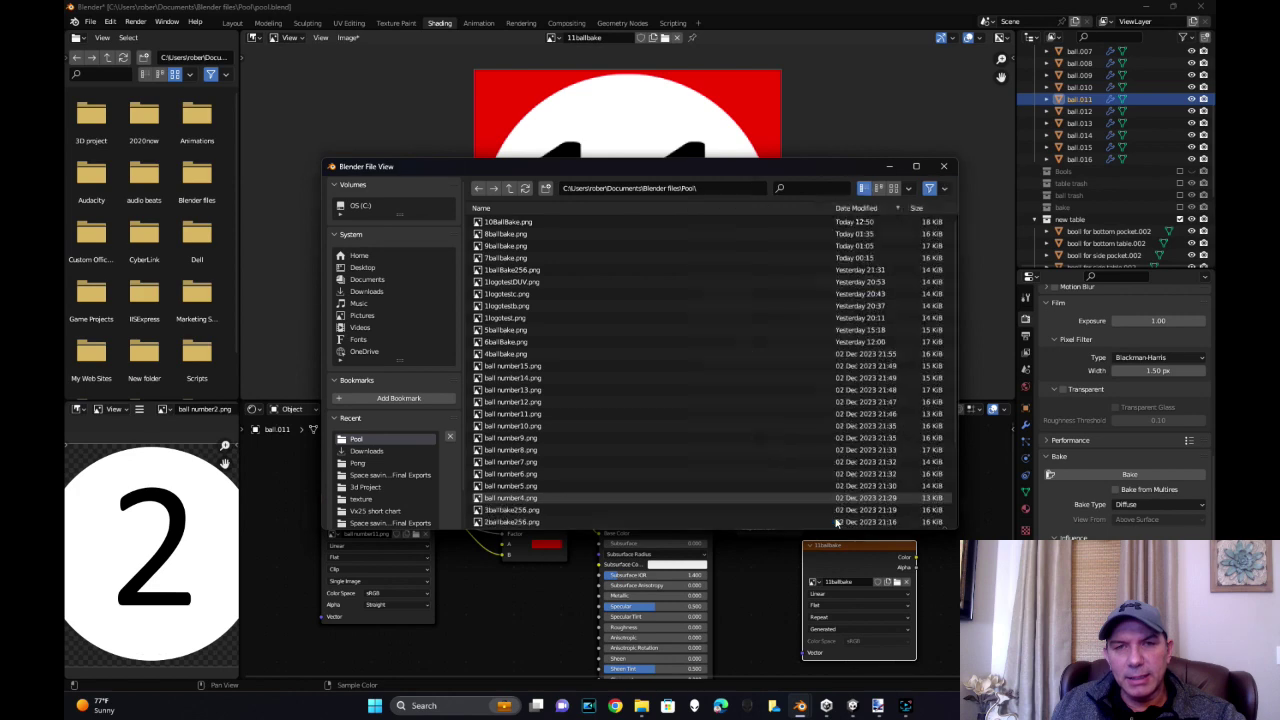
Inspect the number 11 decal on the red-striped ball in the Layout workspace and open the UV Editing workspace
left_click(232, 22)
middle_click_drag(510, 464, 523, 459)
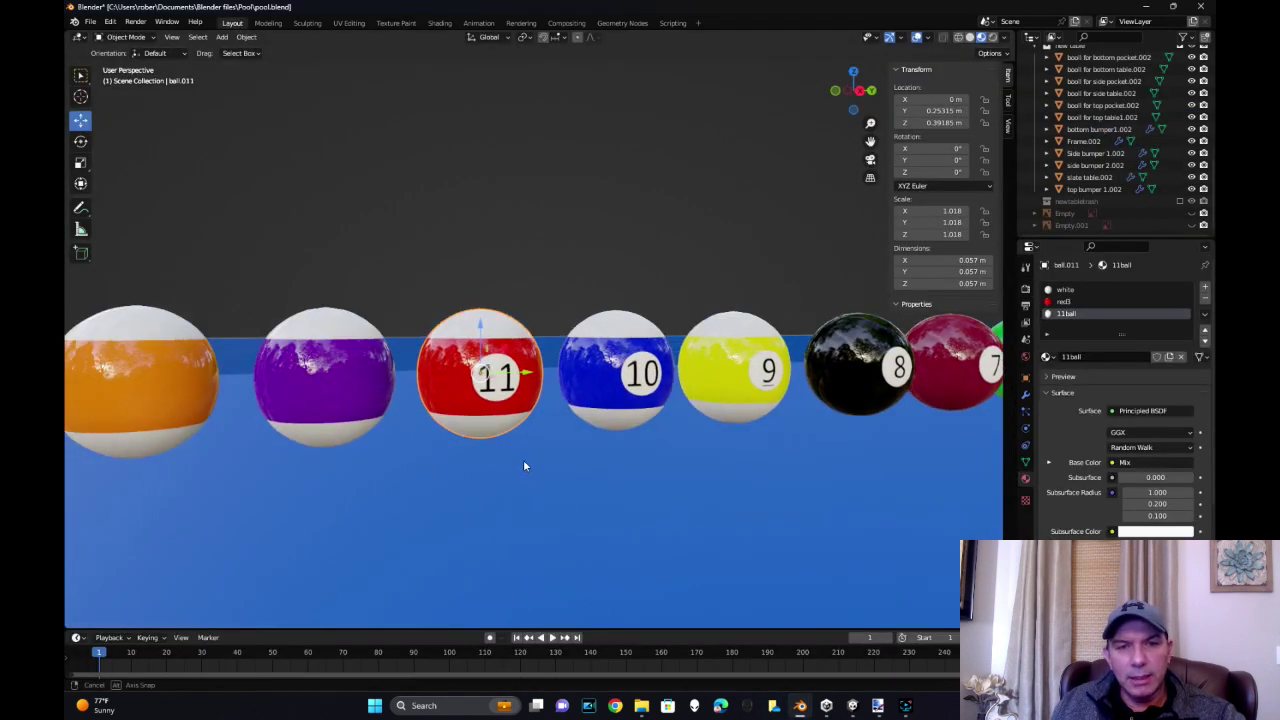
left_click(349, 22)
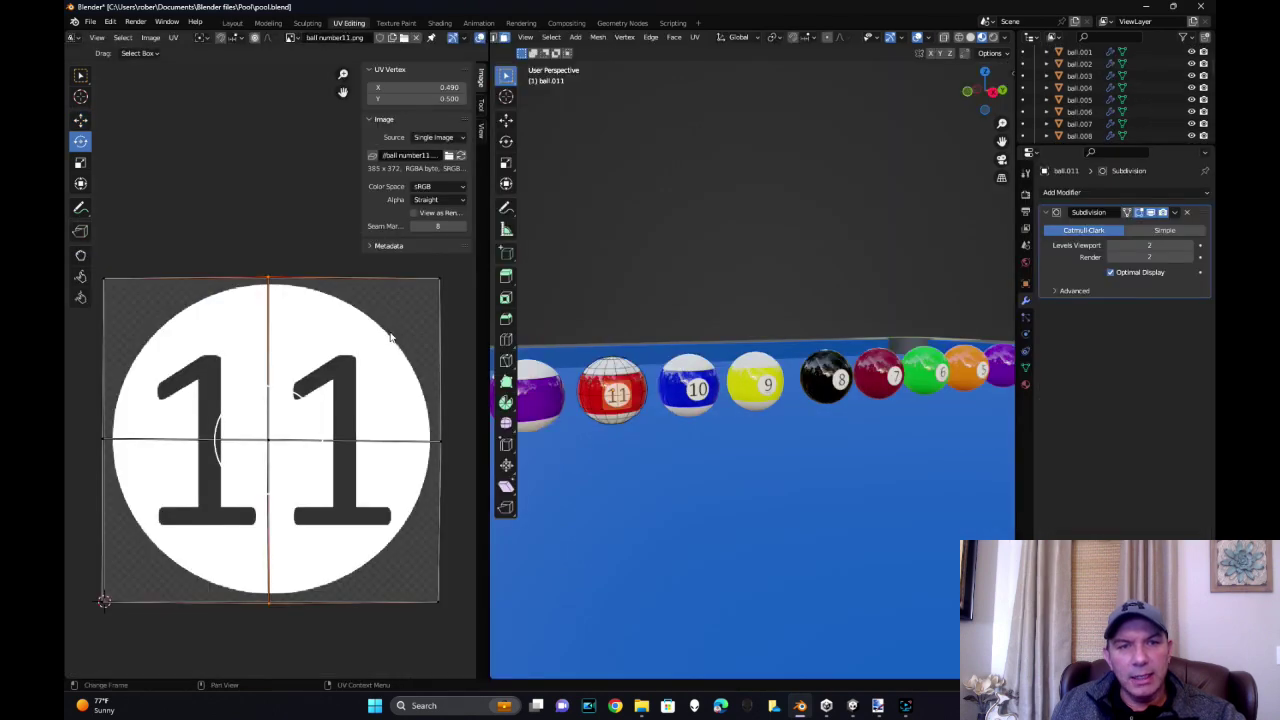
Try to scale up the whole number 11 UV layout to shrink the decal on the ball
scroll(390, 335, "down", 2)
left_click_drag(137, 286, 437, 580)
scroll(618, 486, "up", 8)
scroll(618, 486, "down", 8)
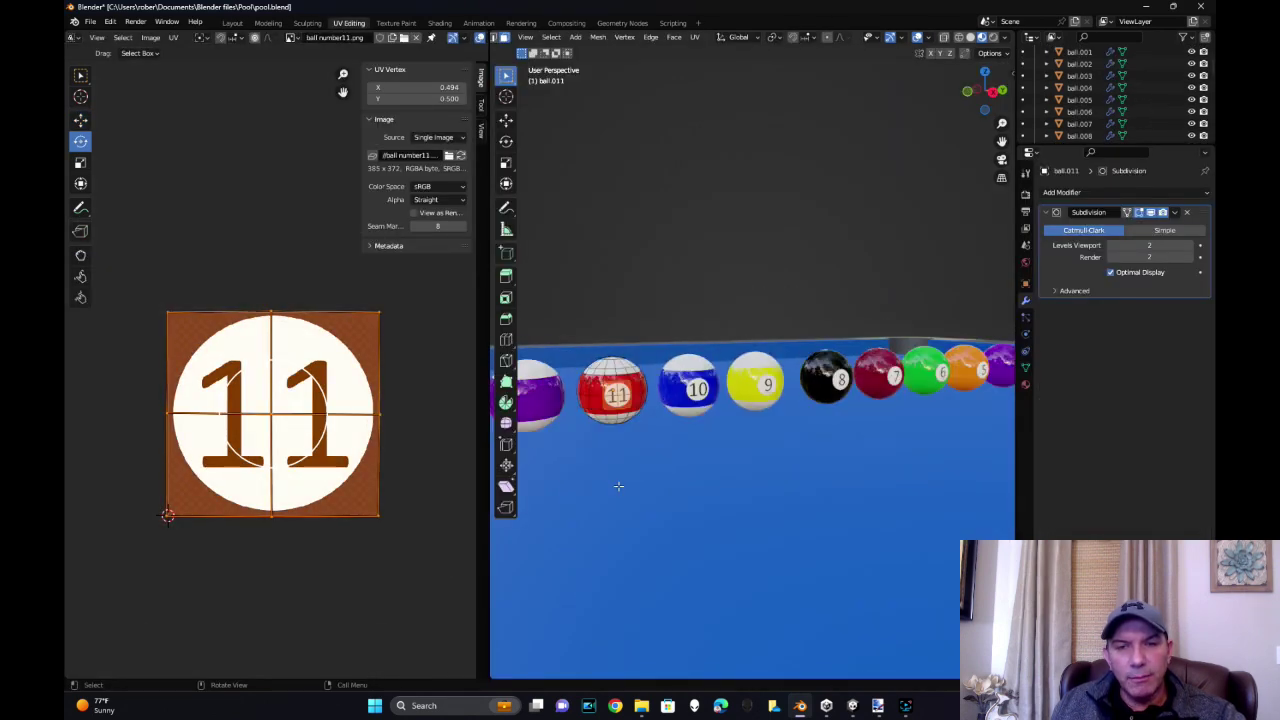
scroll(618, 486, "down", 2)
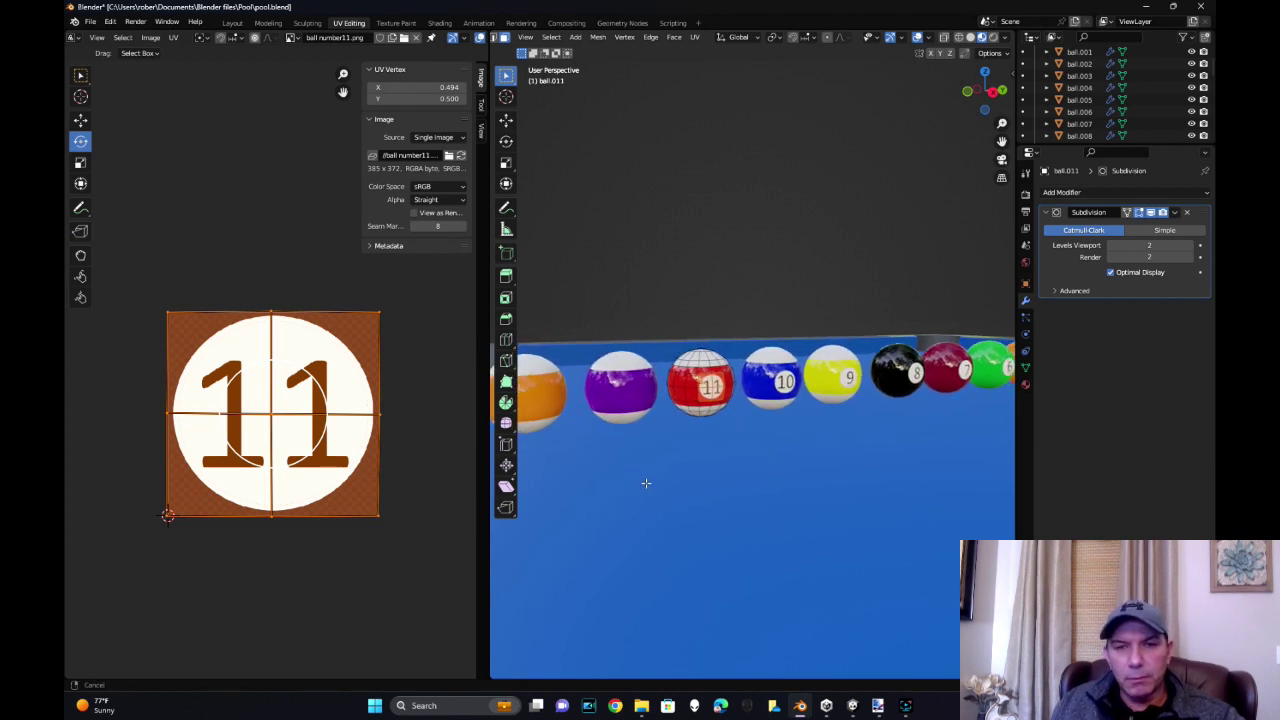
scroll(697, 457, "up", 5)
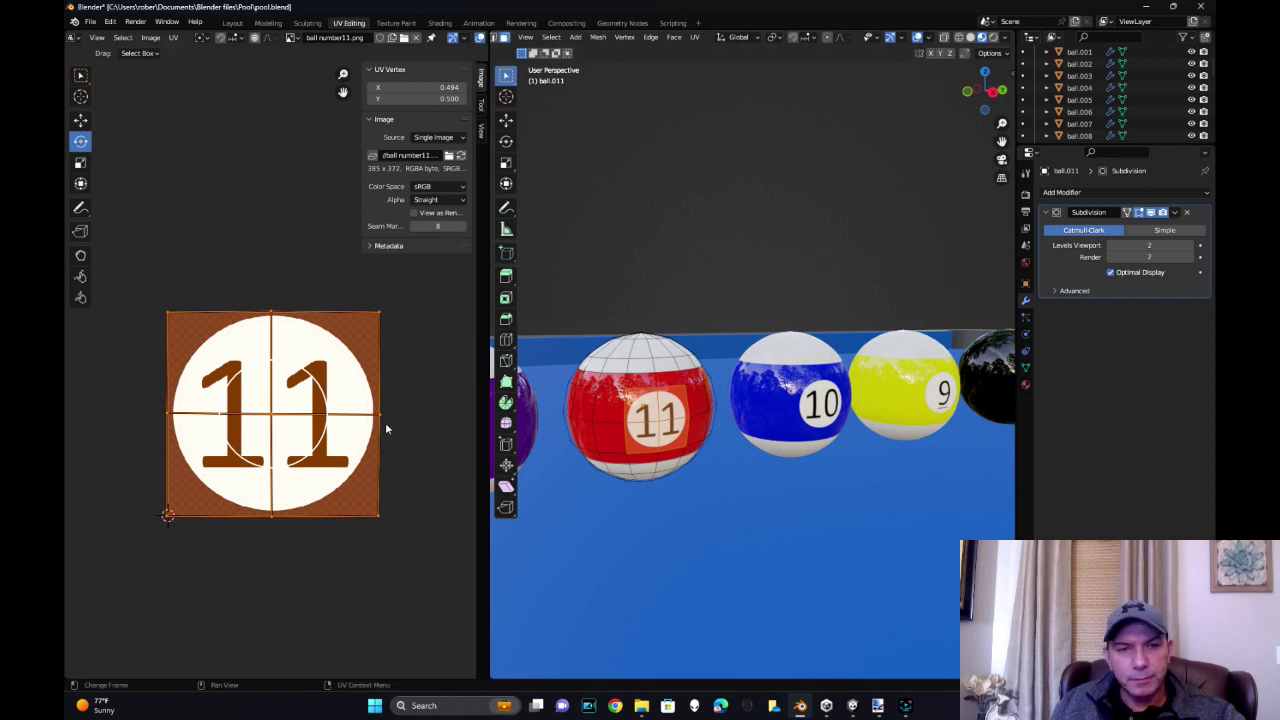
key("s")
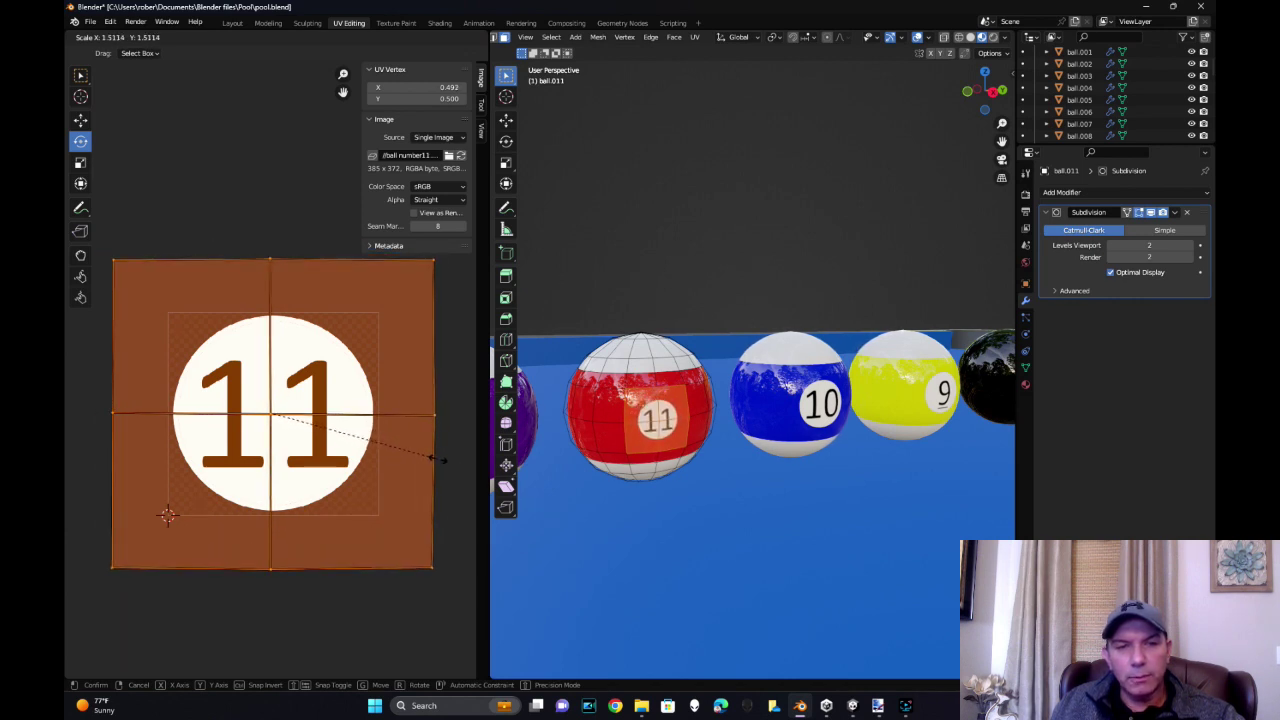
key("Escape")
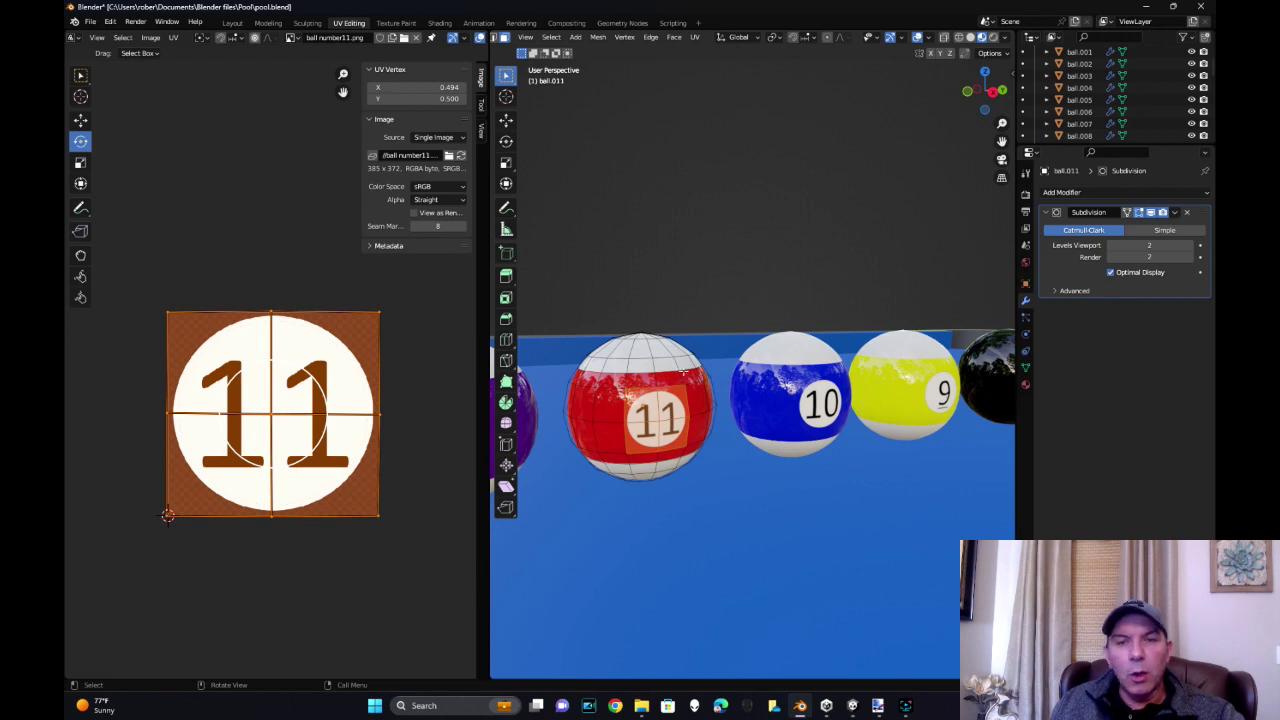
Examine the 11ball node setup in the Shading workspace and the red3 material settings on ball.011
left_click(439, 23)
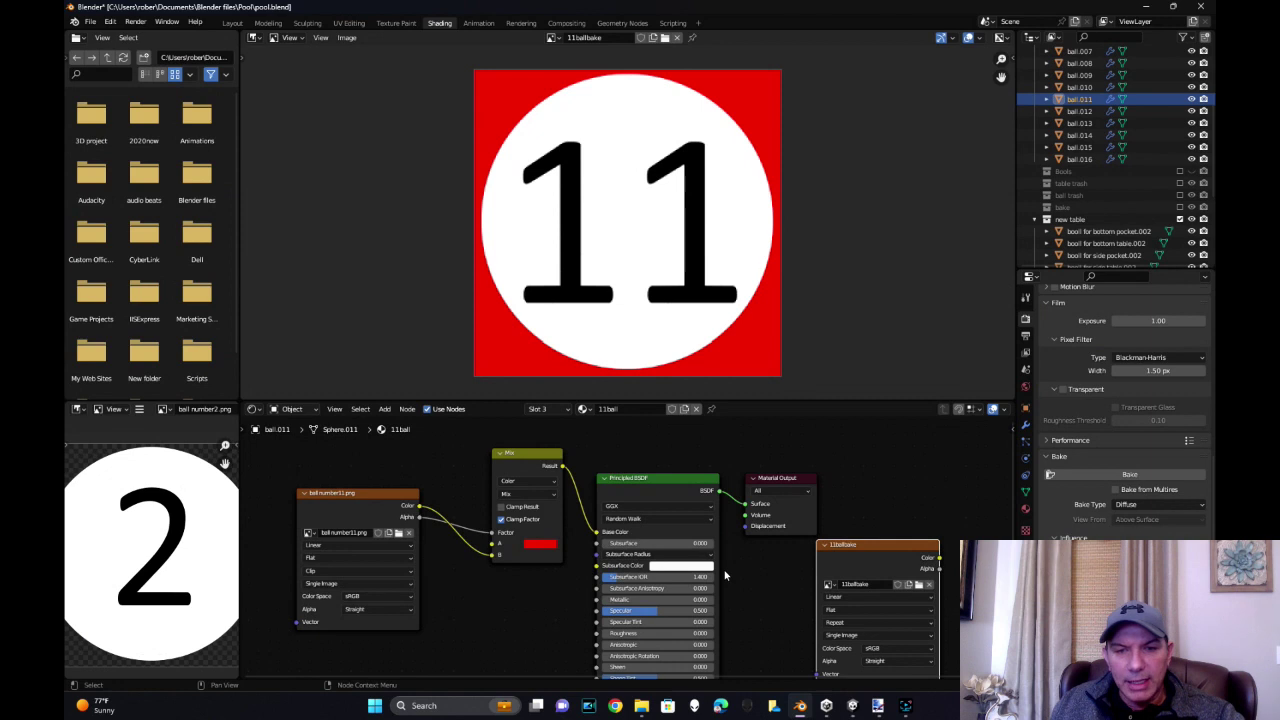
middle_click_drag(737, 594, 743, 531)
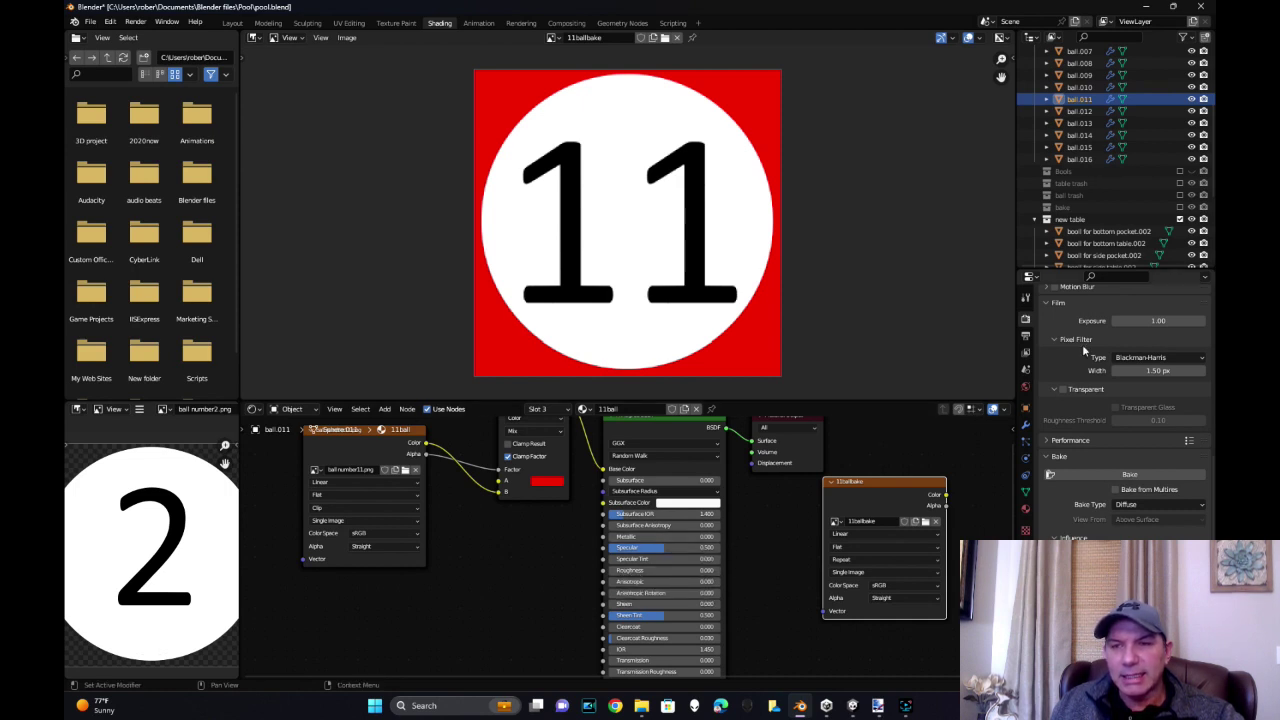
scroll(1126, 312, "up", 15)
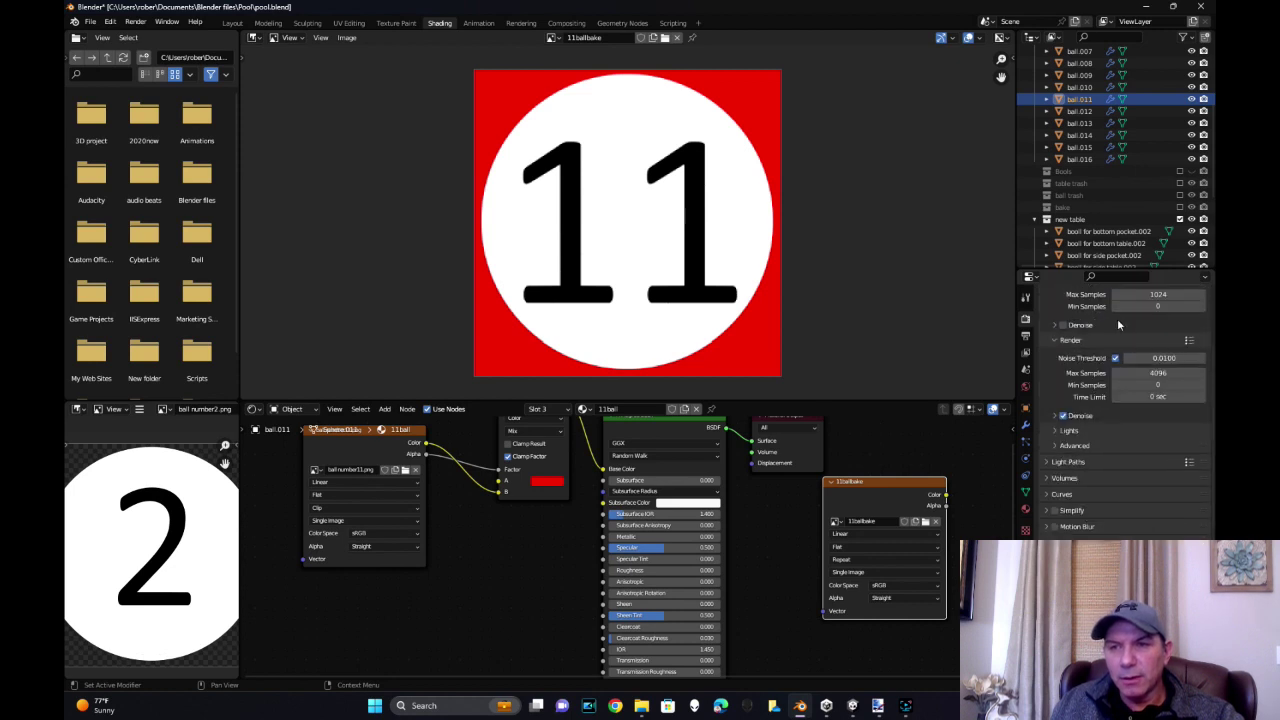
left_click(1025, 508)
left_click(1080, 332)
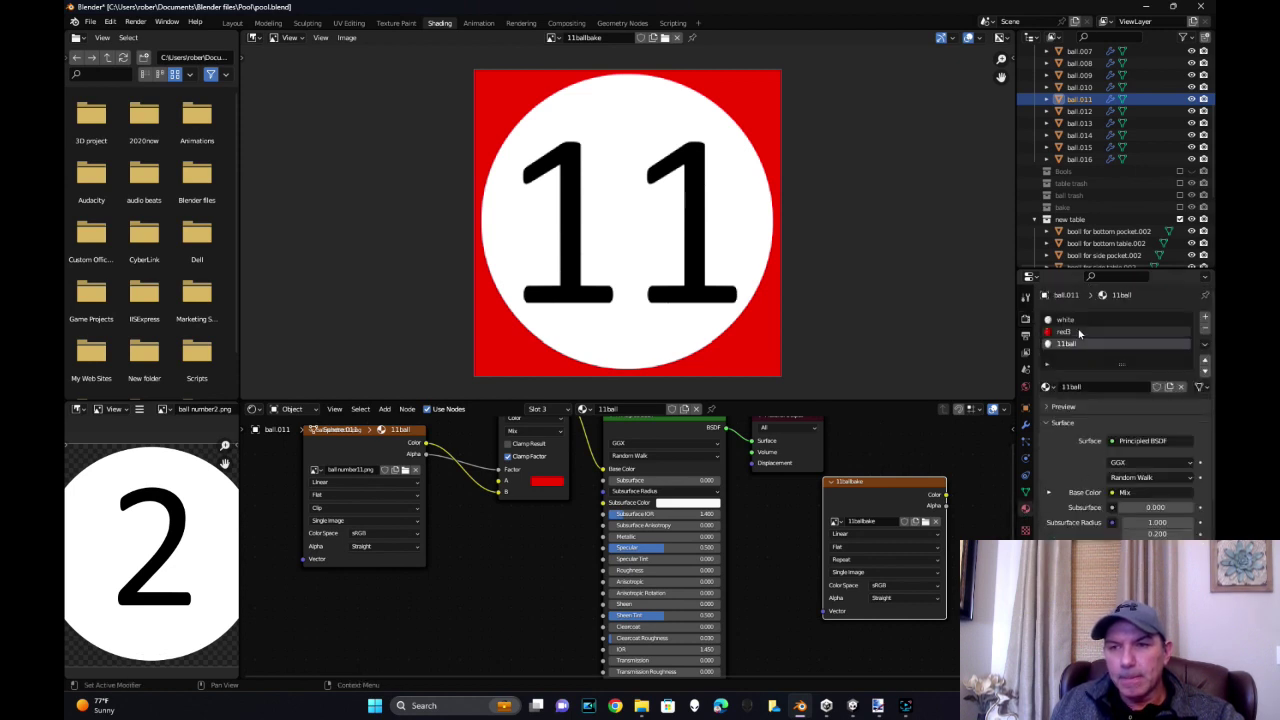
scroll(1157, 534, "down", 2)
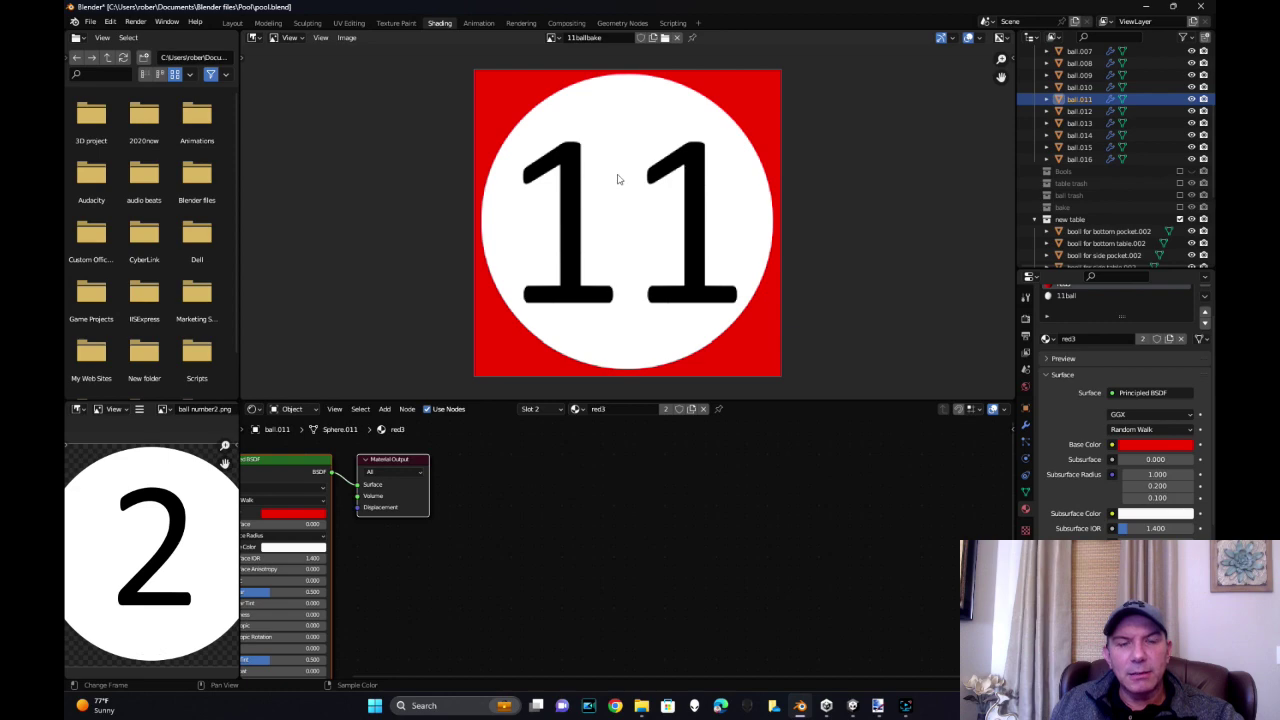
Return to the Layout workspace and apply the scale of ball.011
left_click(232, 23)
middle_click_drag(524, 215, 540, 220)
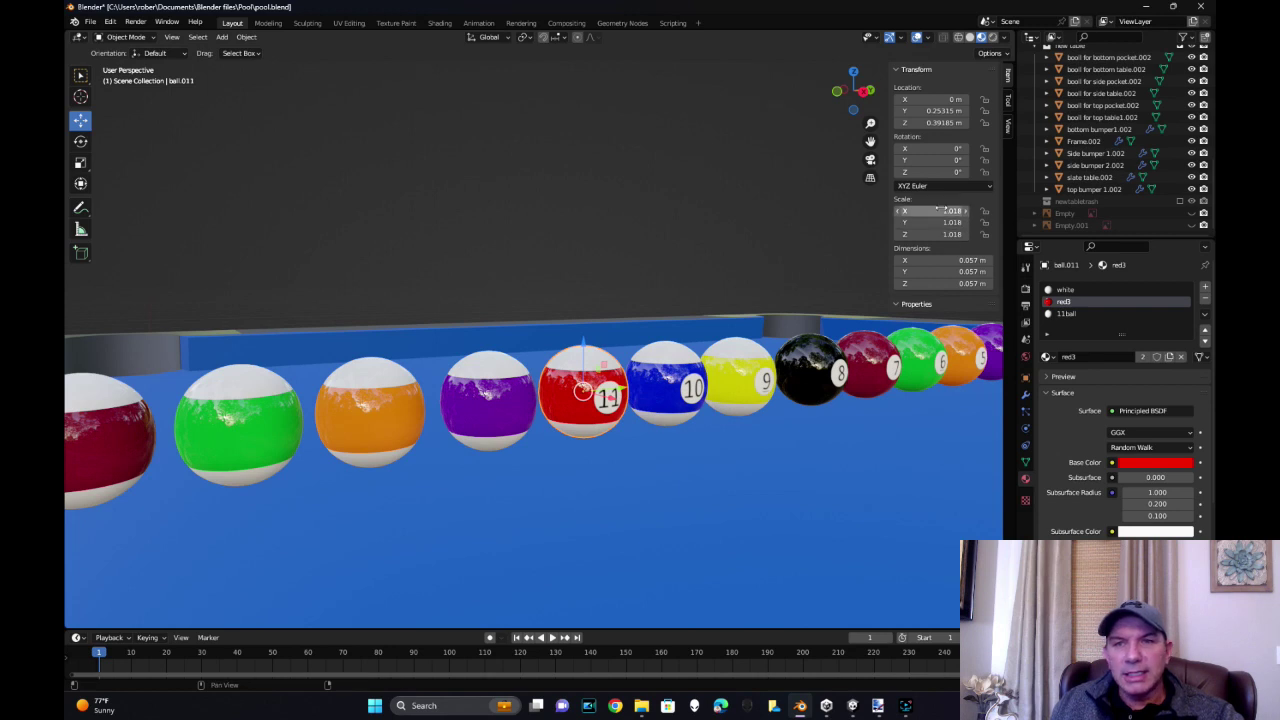
left_click(246, 37)
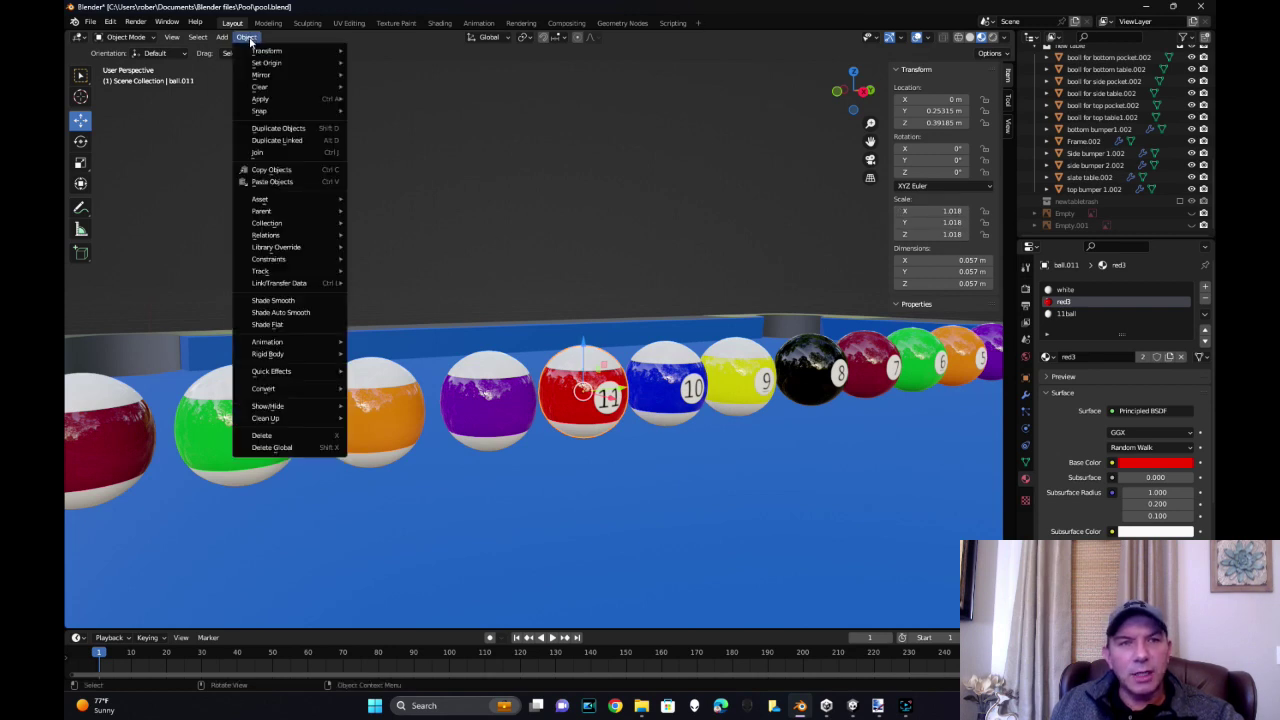
mouse_move(302, 99)
left_click(372, 123)
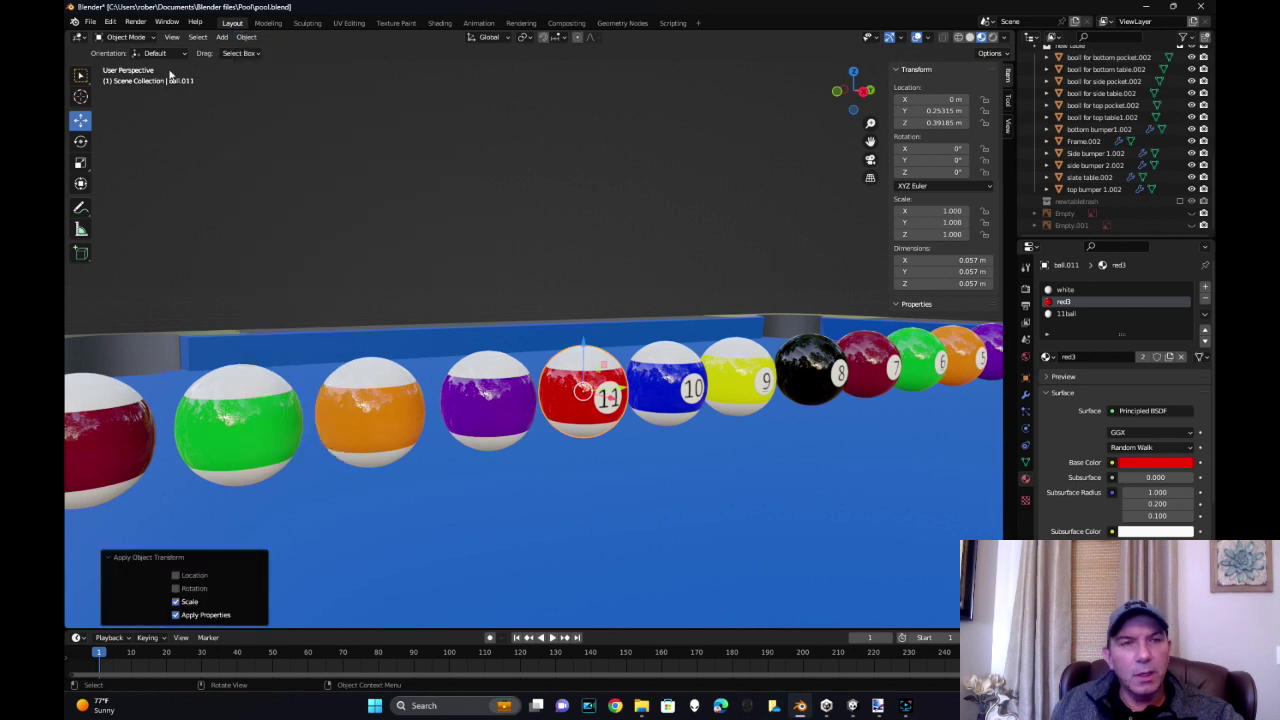
Export only the selected ball as an FBX file named ball11.fbx in the Pool folder
left_click(90, 21)
mouse_move(115, 195)
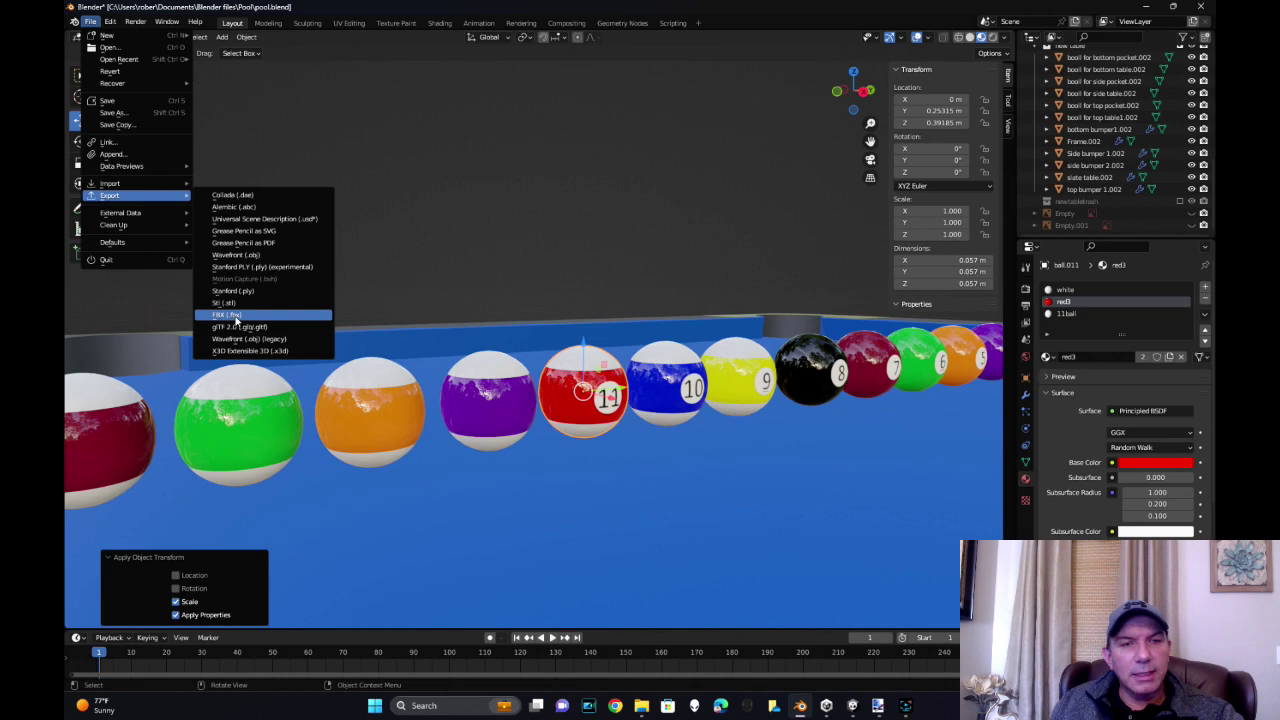
left_click(237, 316)
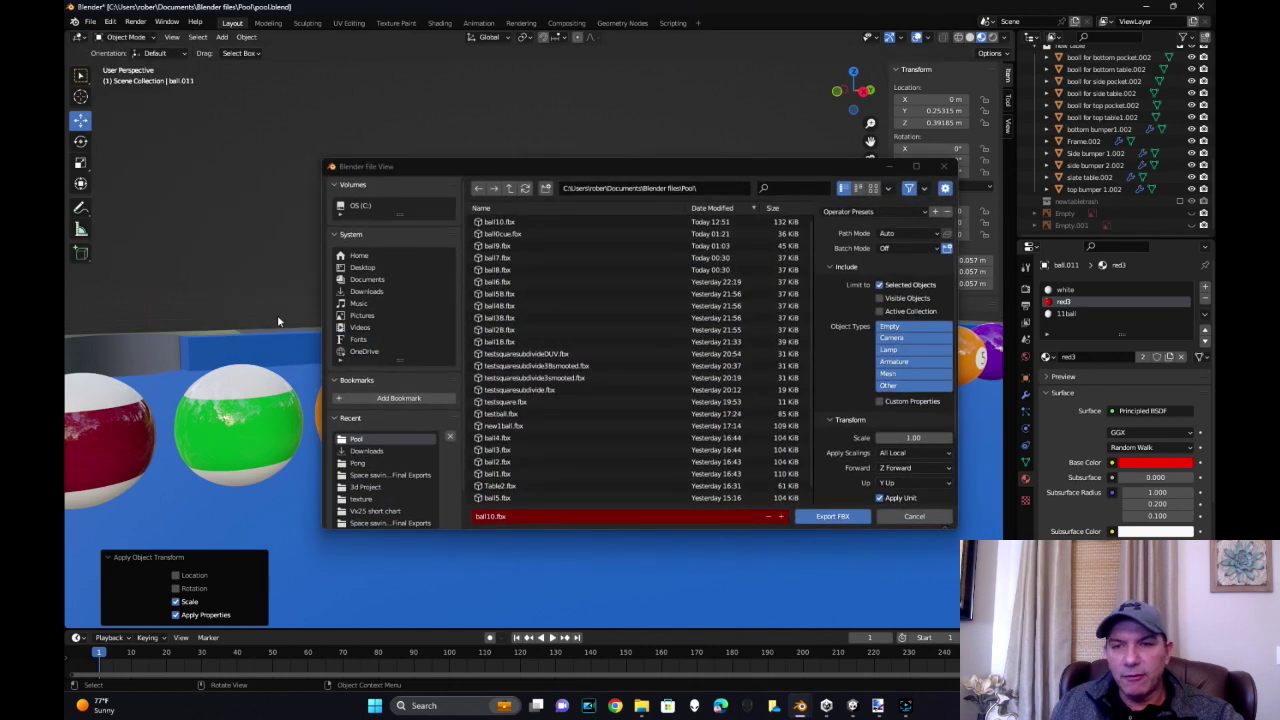
left_click(879, 285)
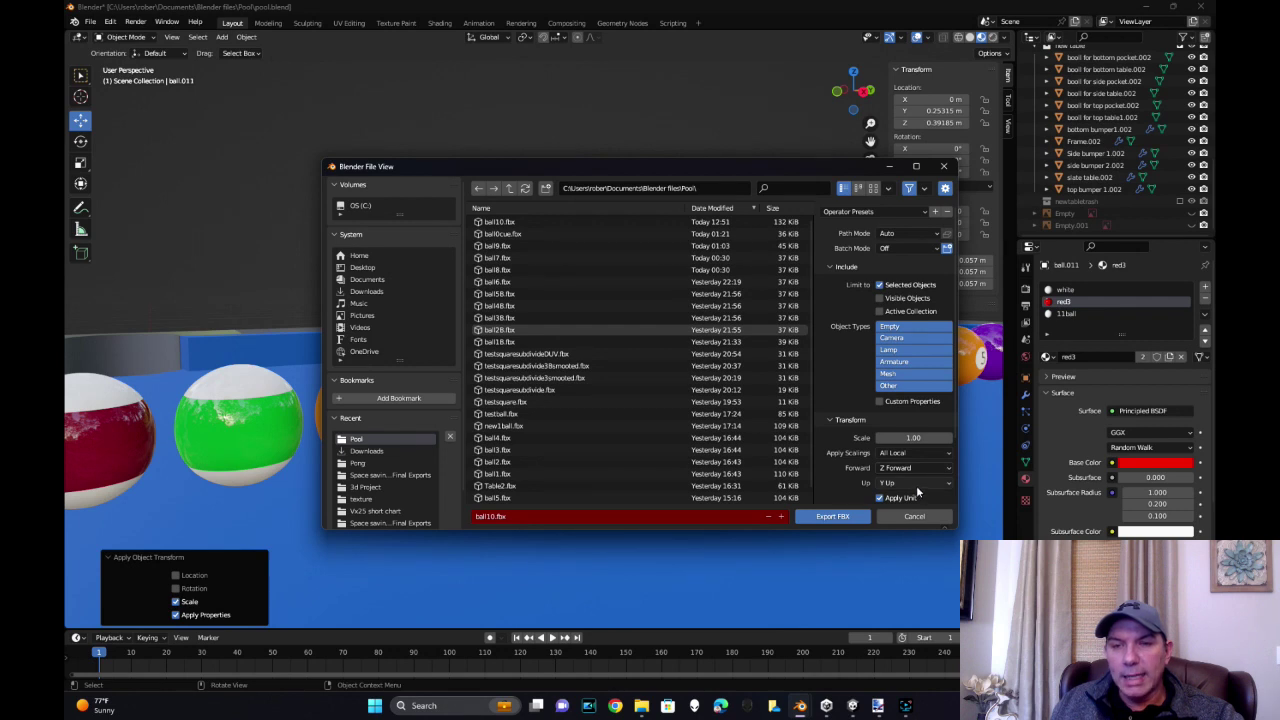
scroll(914, 488, "down", 4)
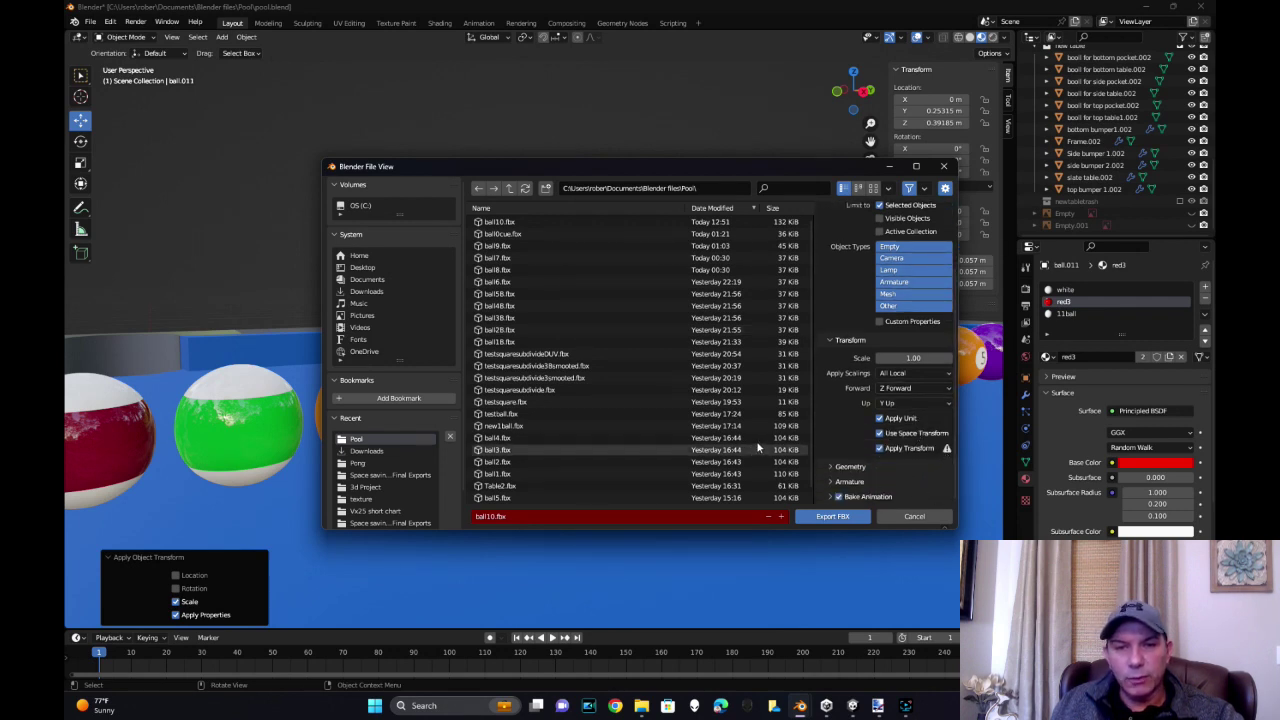
scroll(770, 445, "down", 1)
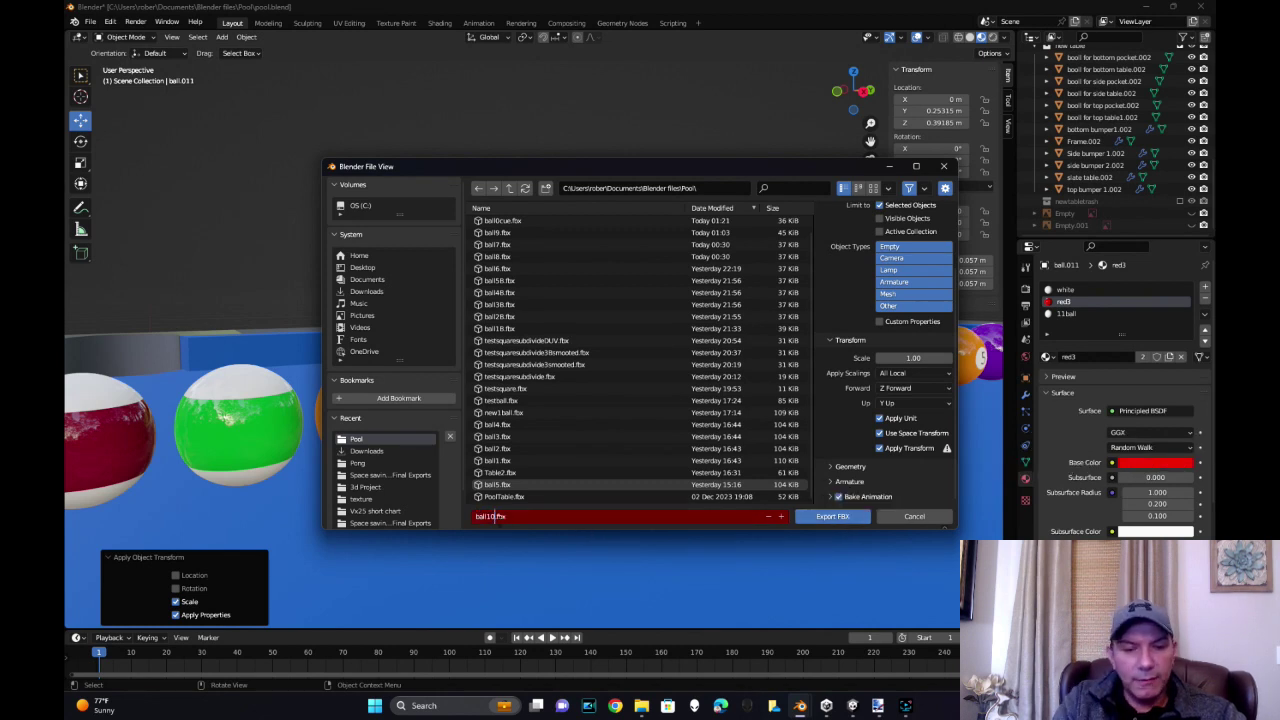
left_click(491, 516)
key("BackSpace")
type("1")
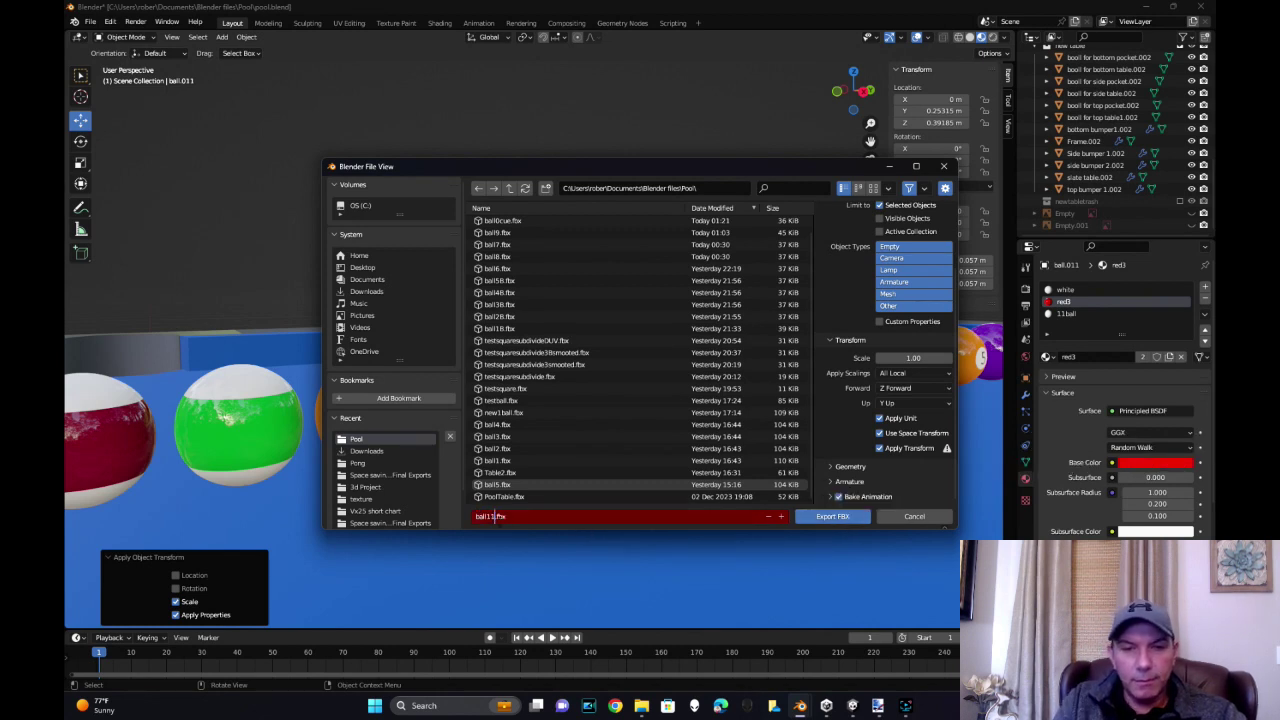
left_click(843, 516)
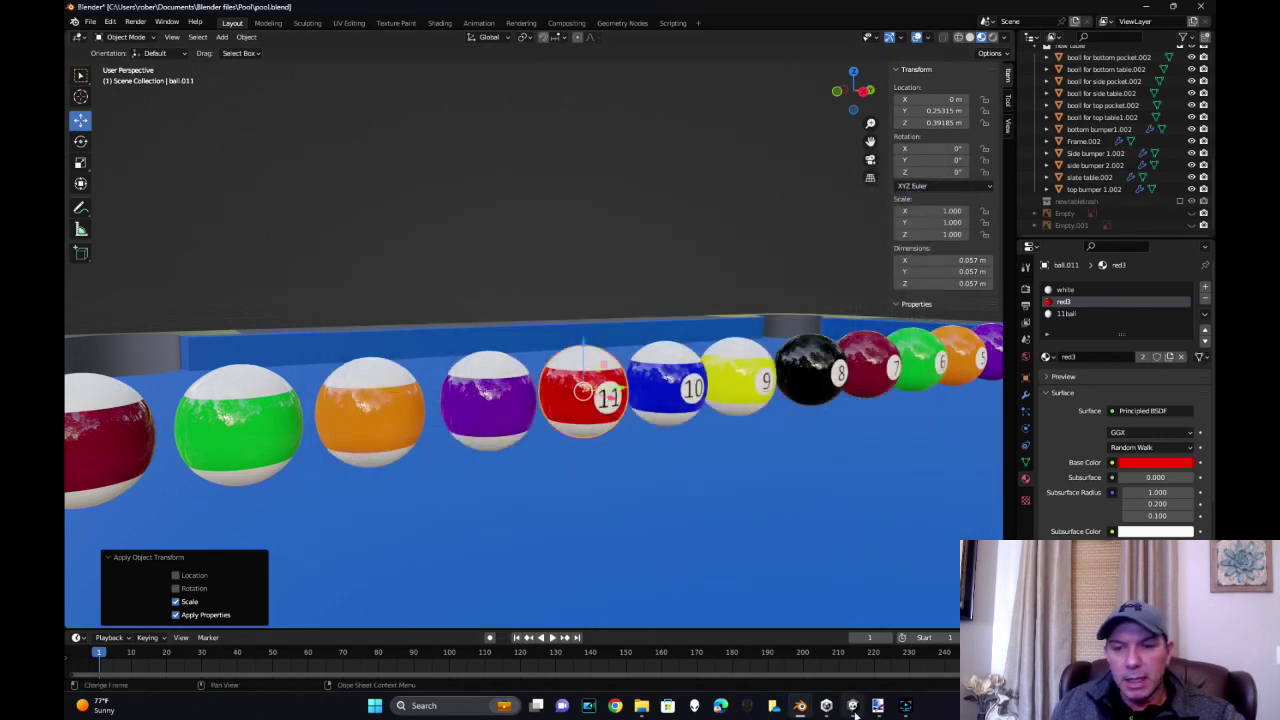
Switch to the Unity POOL project and import ball11.fbx into the Prefabs folder
left_click(852, 705)
right_click(395, 391)
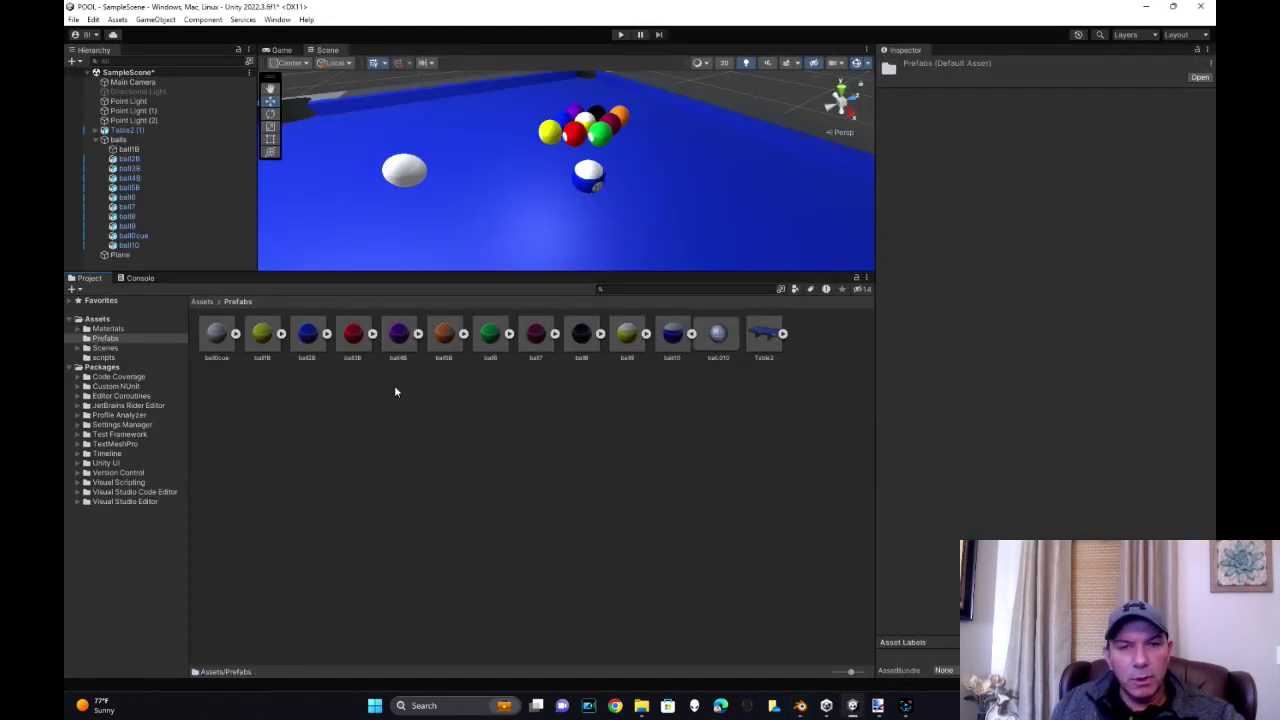
left_click(509, 176)
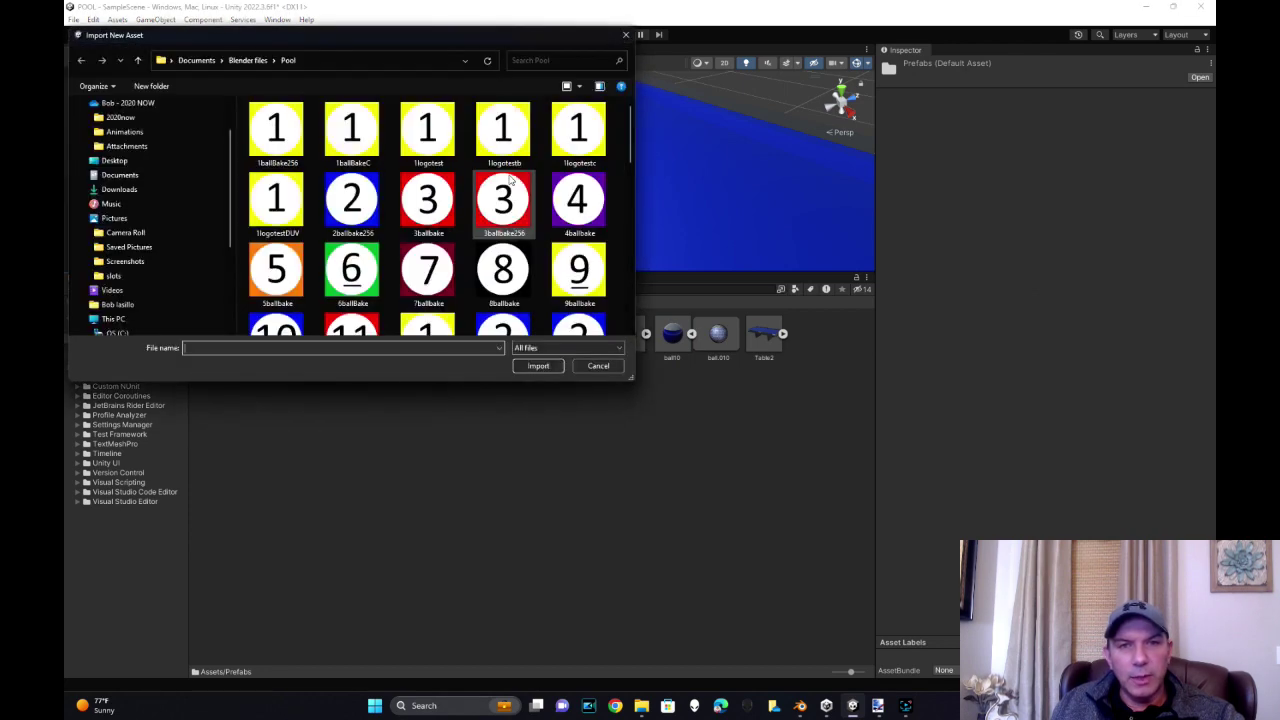
scroll(524, 222, "down", 5)
scroll(524, 224, "up", 1)
scroll(524, 224, "down", 3)
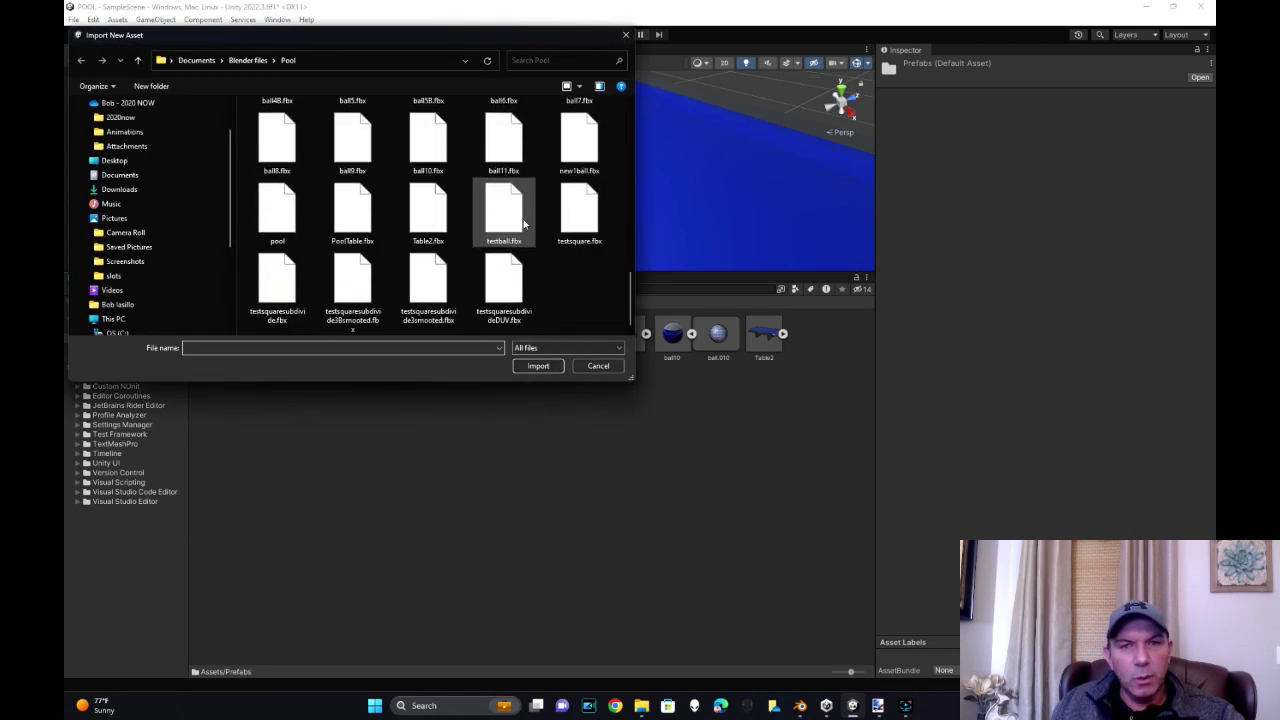
double_click(510, 158)
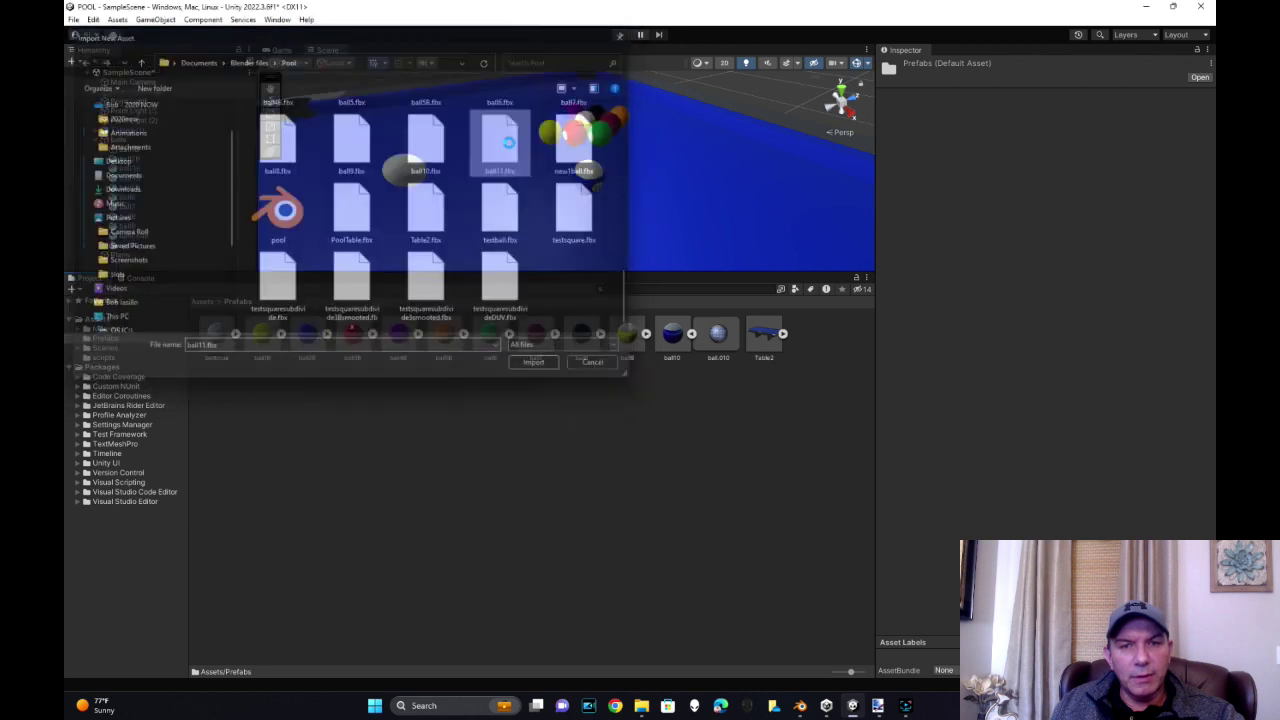
Apply Bake Axis Conversion in the ball11 import settings and expand the asset's contents
left_click(1017, 151)
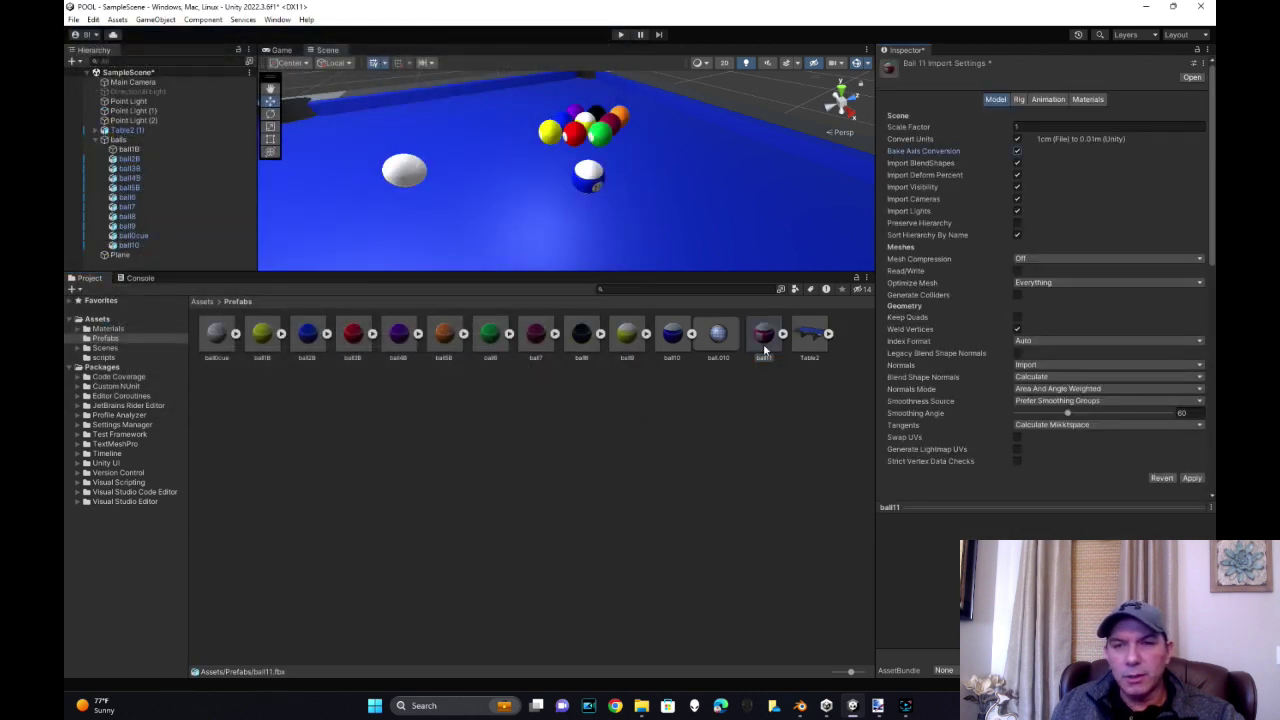
left_click(1192, 478)
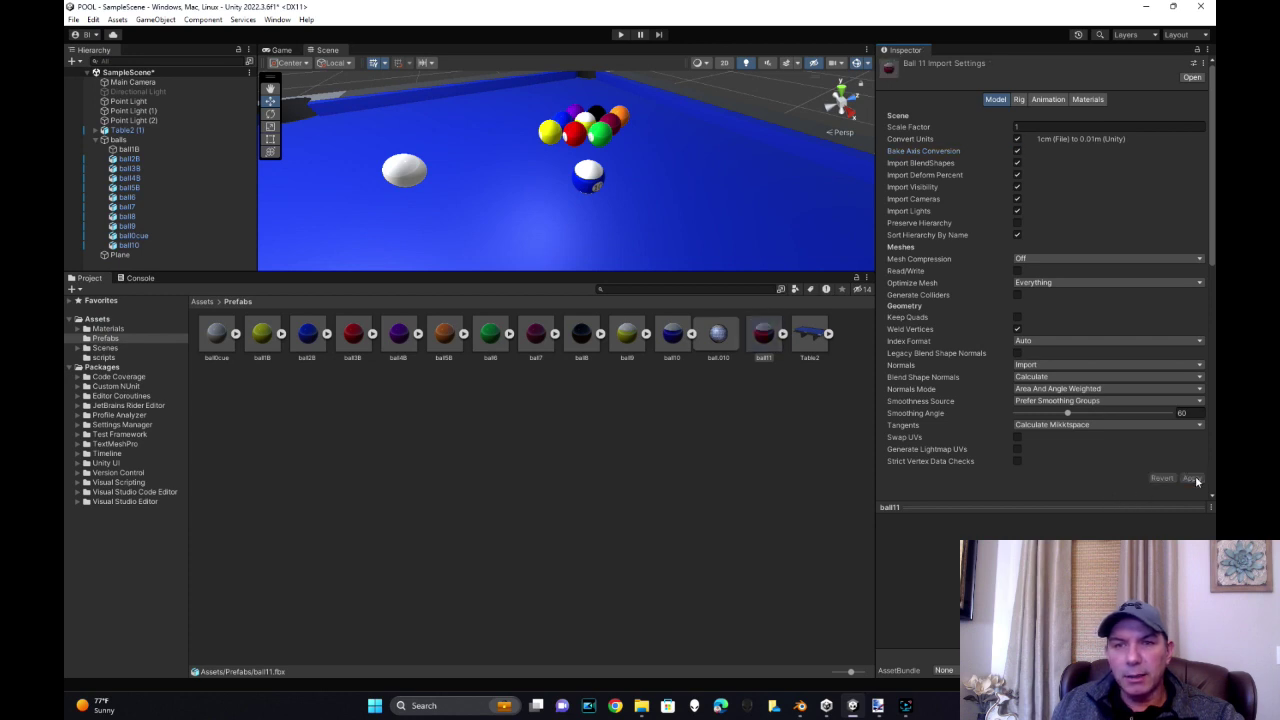
left_click(784, 336)
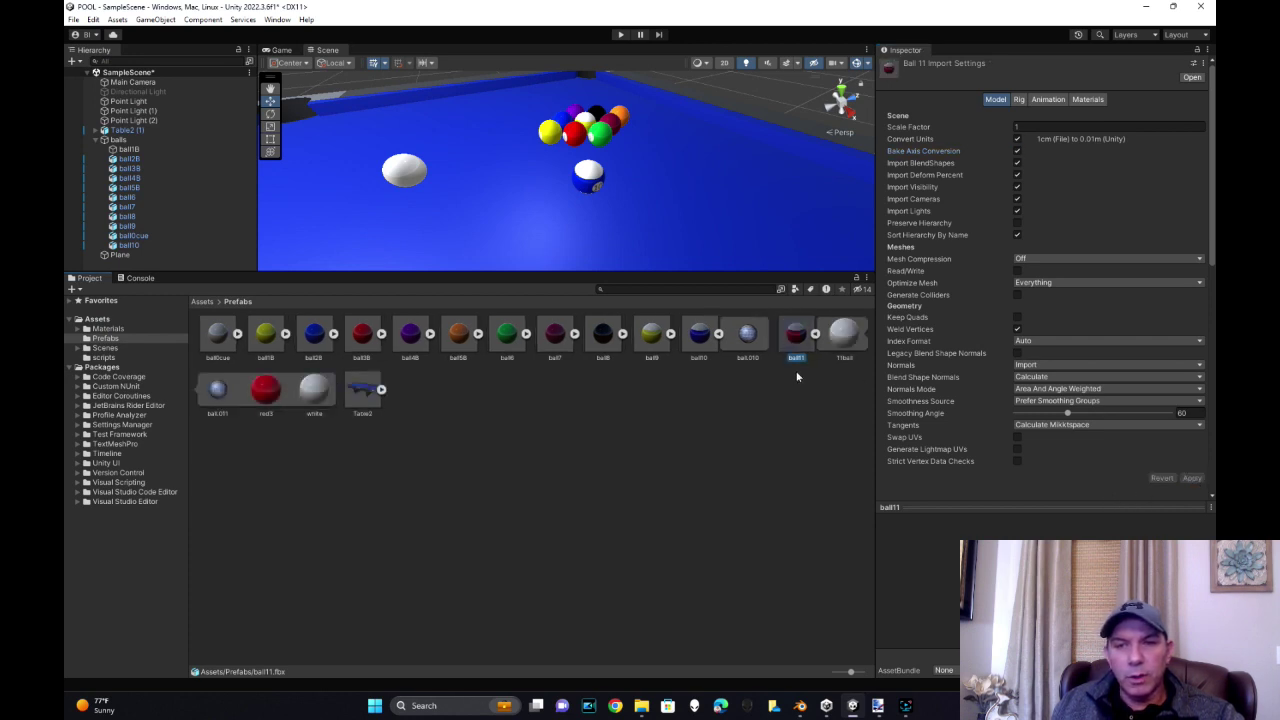
left_click(276, 391, "ctrl")
left_click(316, 392, "ctrl")
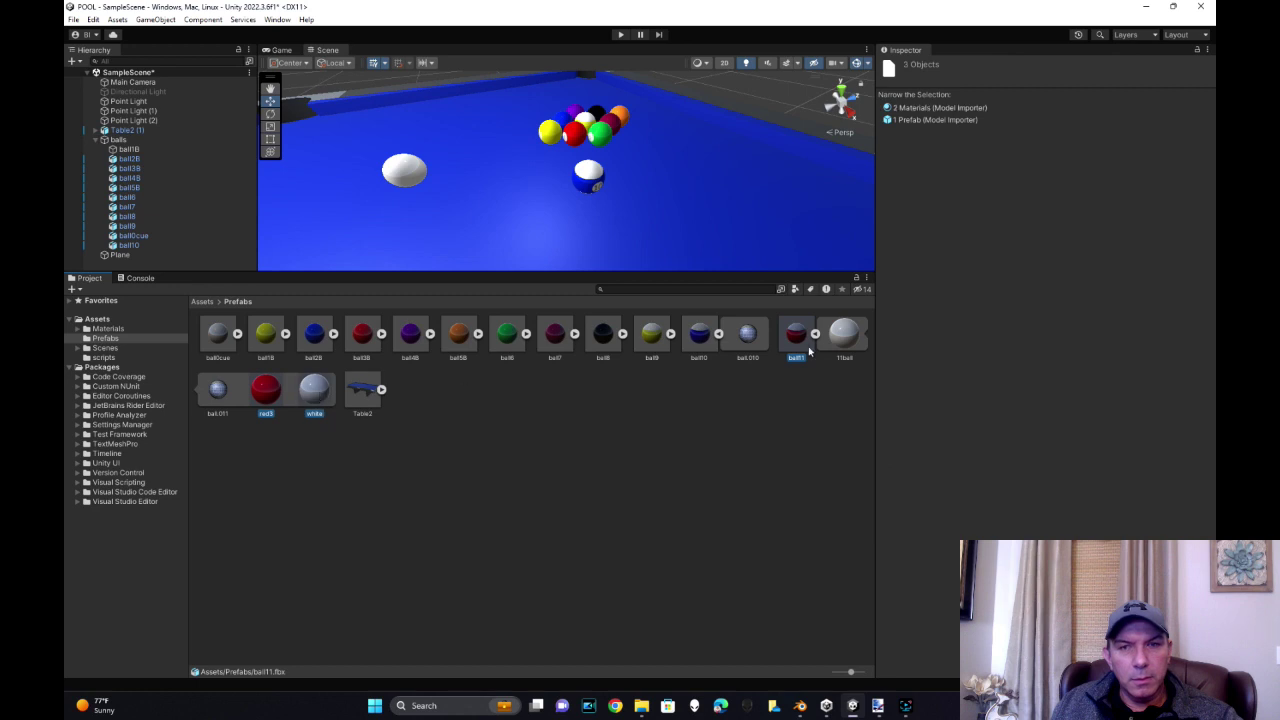
left_click(843, 333, "ctrl")
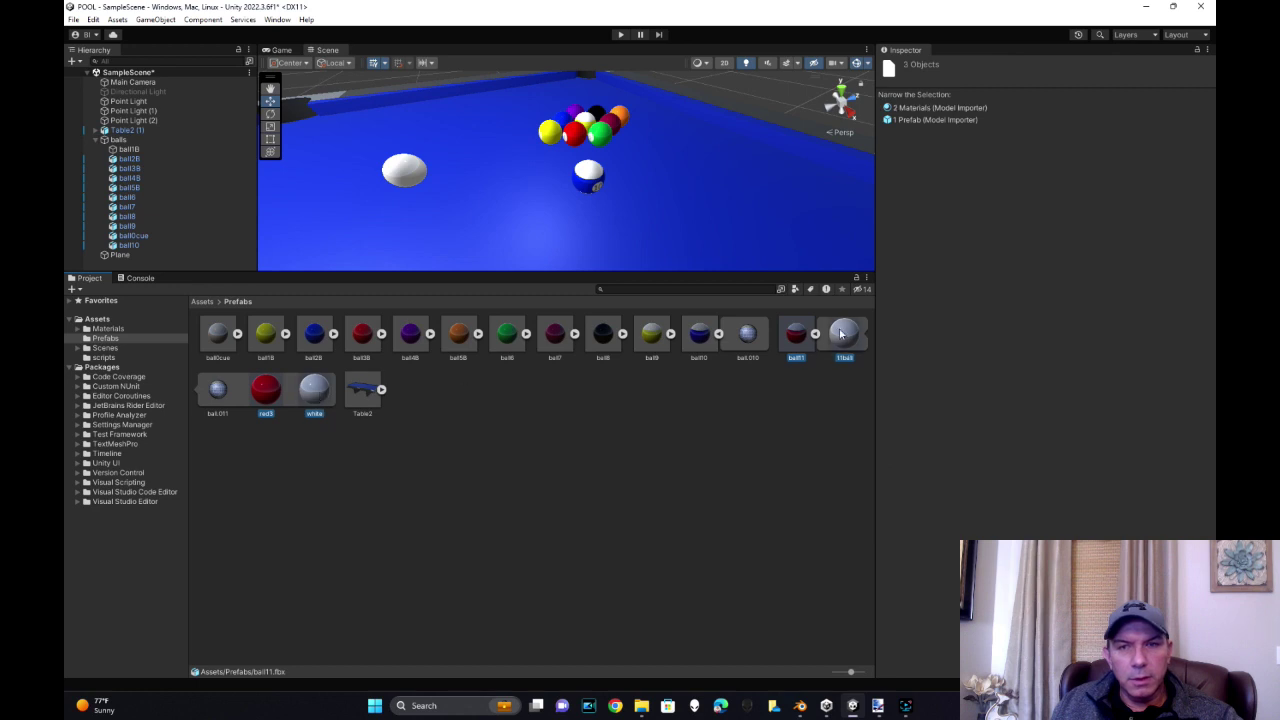
right_click(318, 437)
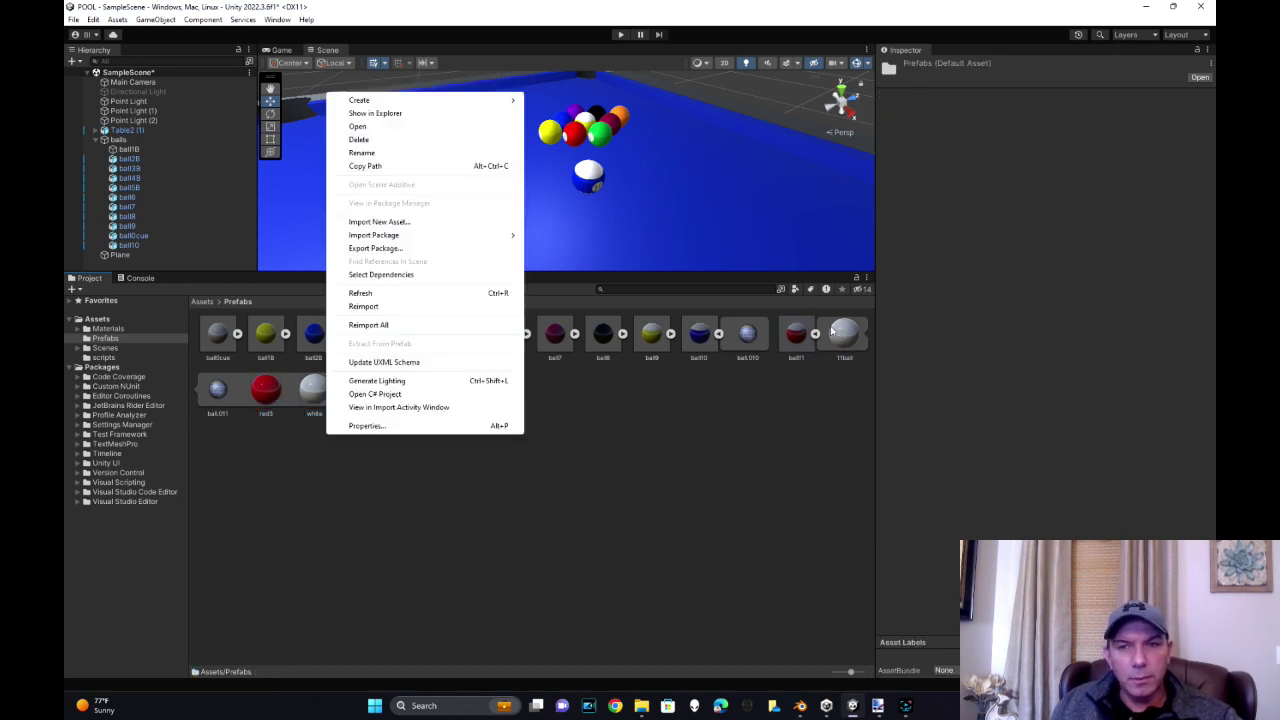
key("Escape")
left_click(268, 392, "shift")
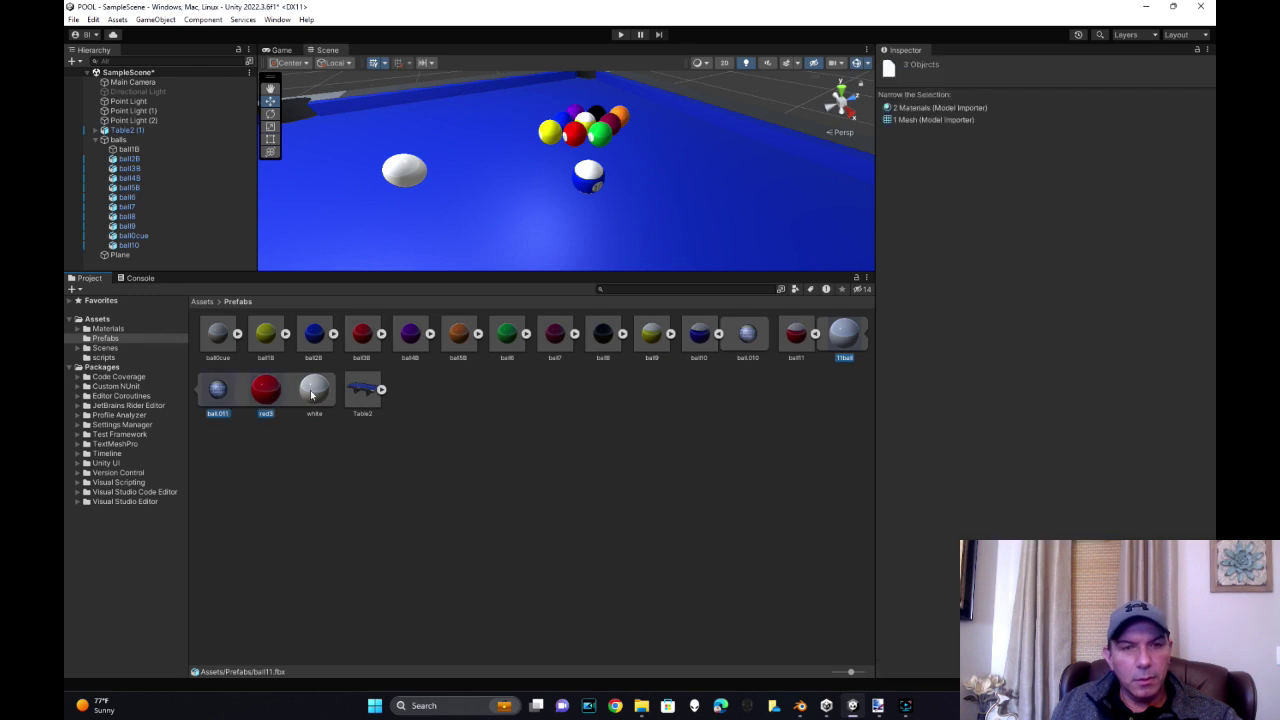
Extract the 11ball, red3 and white materials from the ball11 prefab into the Assets/Materials folder
left_click(843, 345)
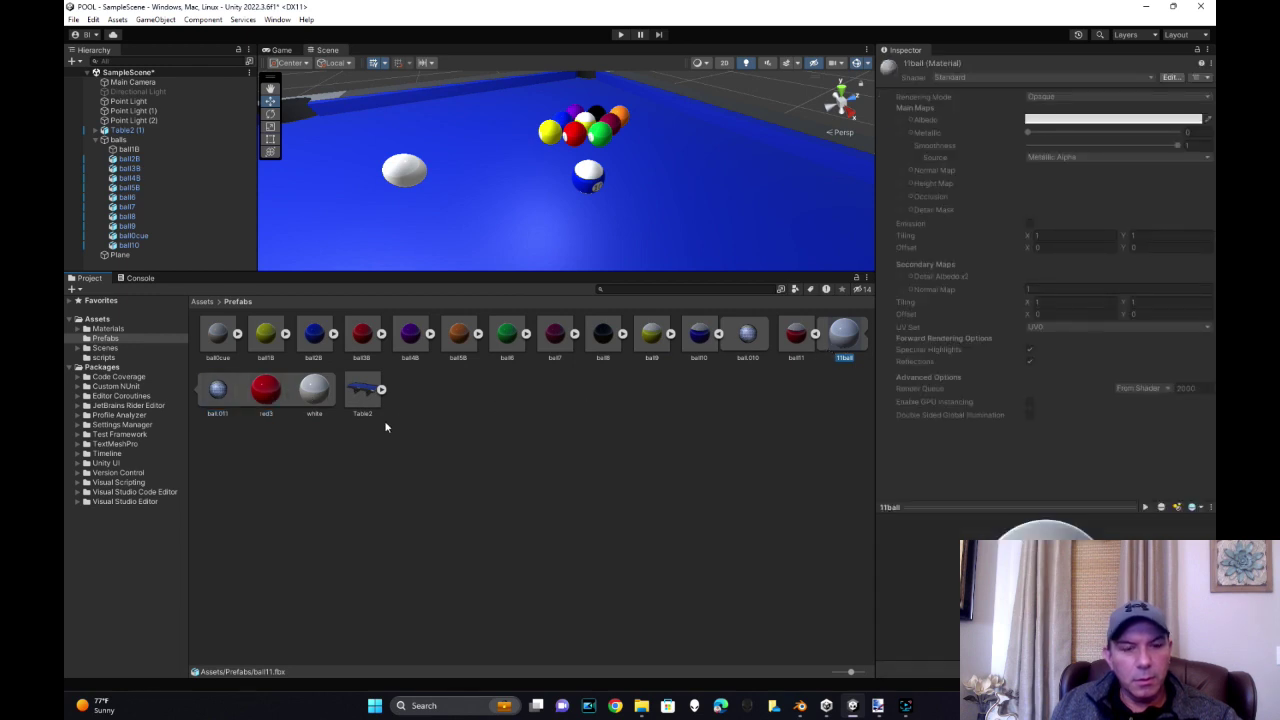
left_click(266, 391, "ctrl")
left_click(312, 392, "ctrl")
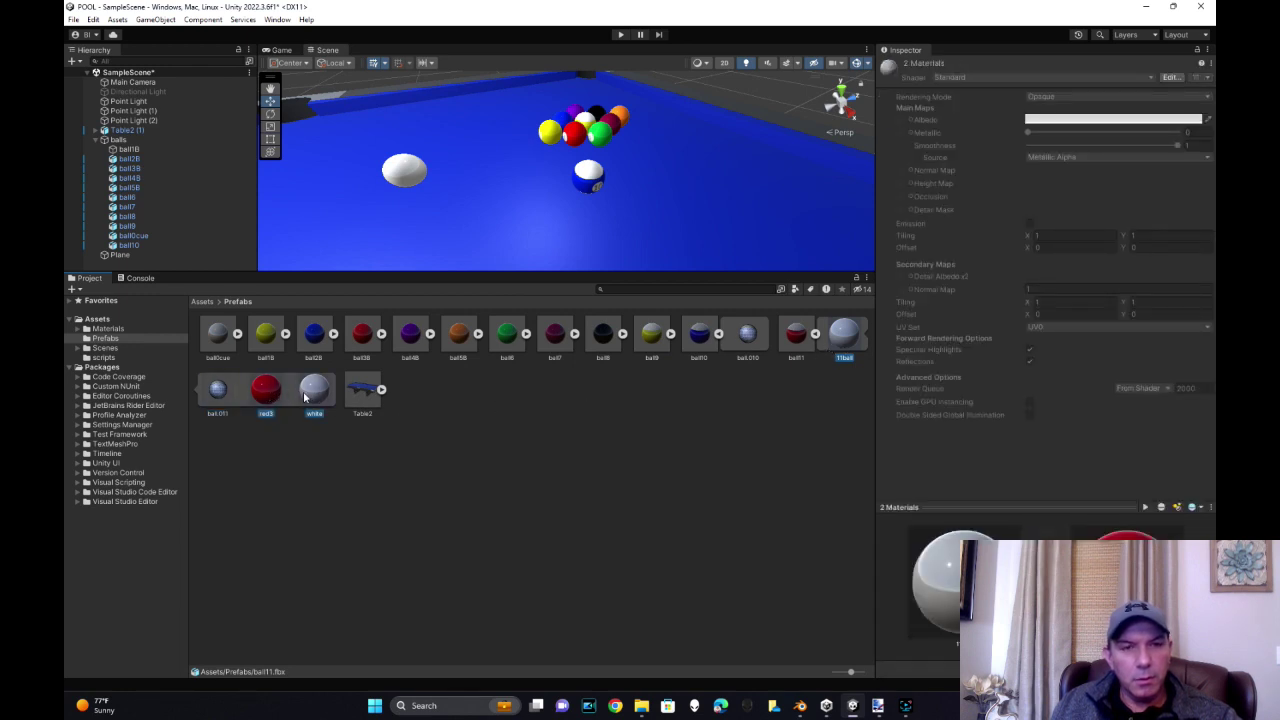
right_click(307, 397)
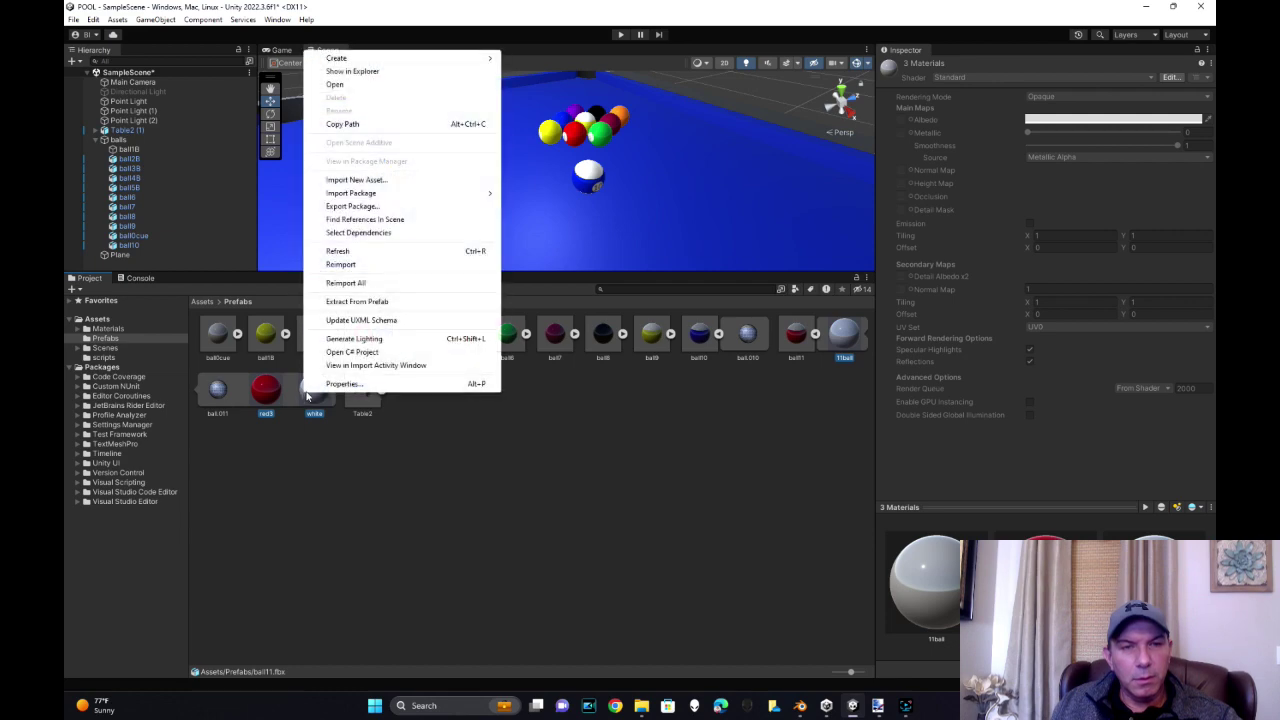
left_click(398, 301)
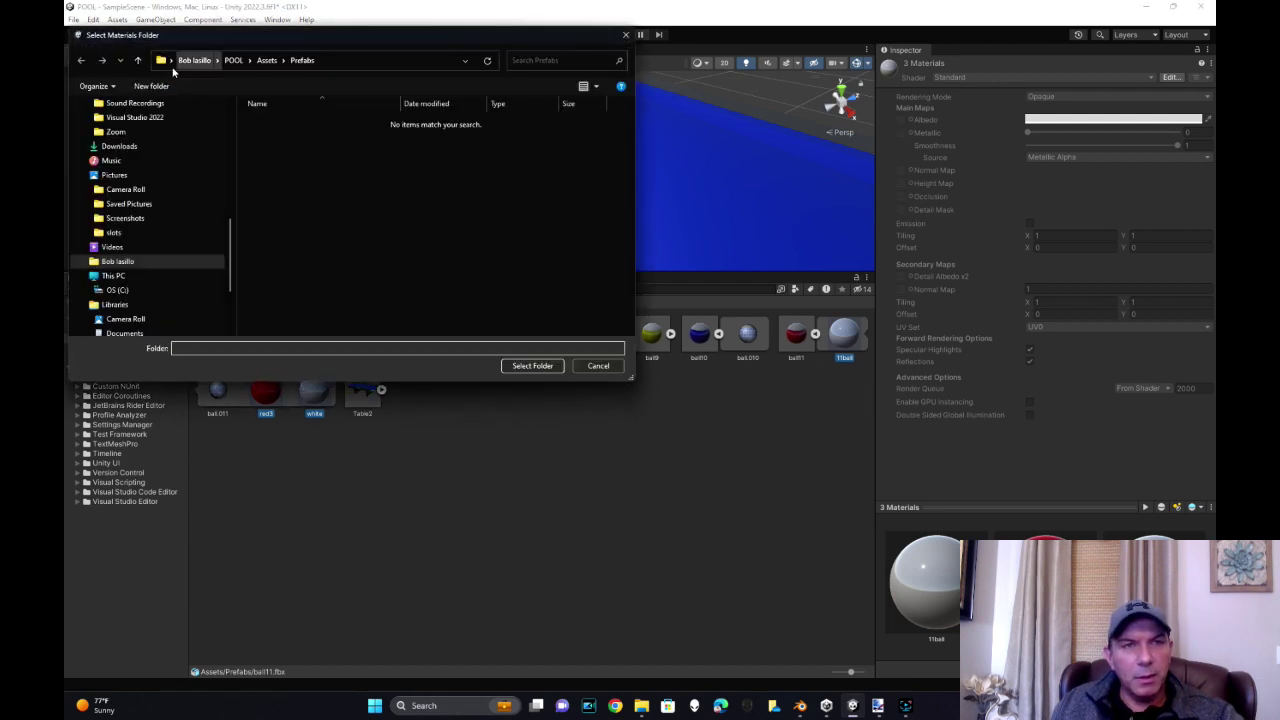
left_click(139, 61)
double_click(274, 121)
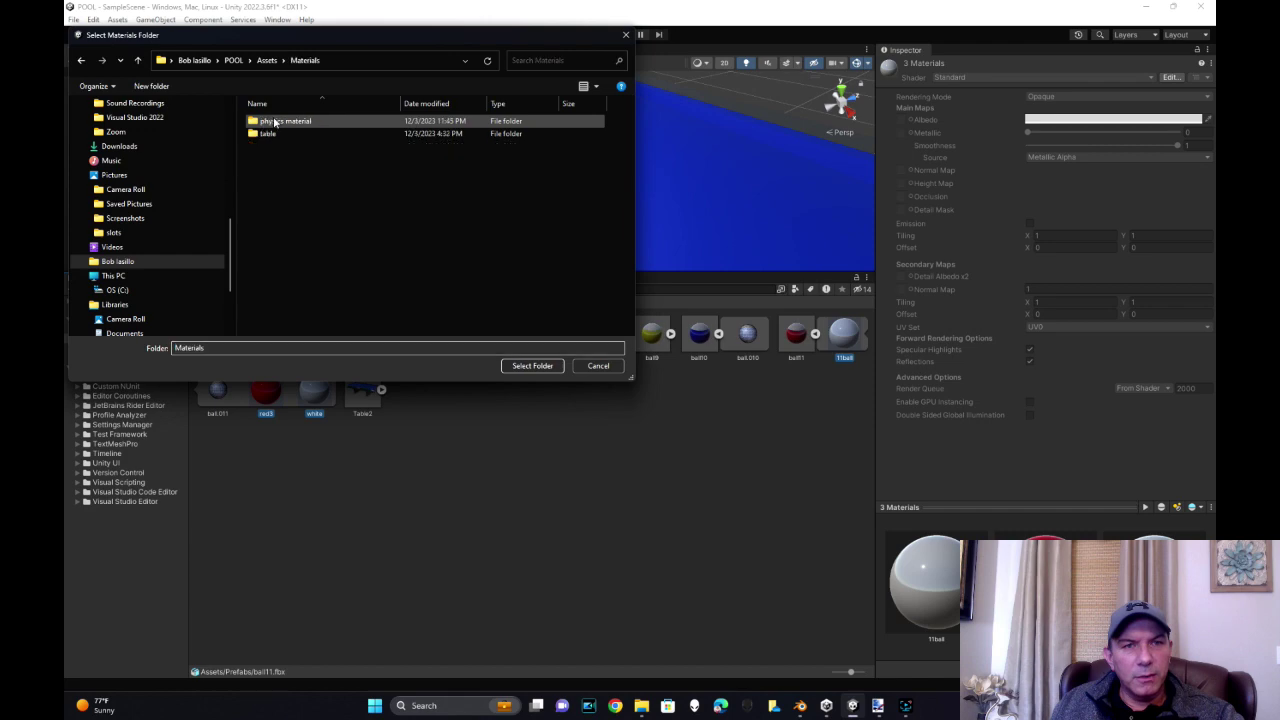
left_click(543, 367)
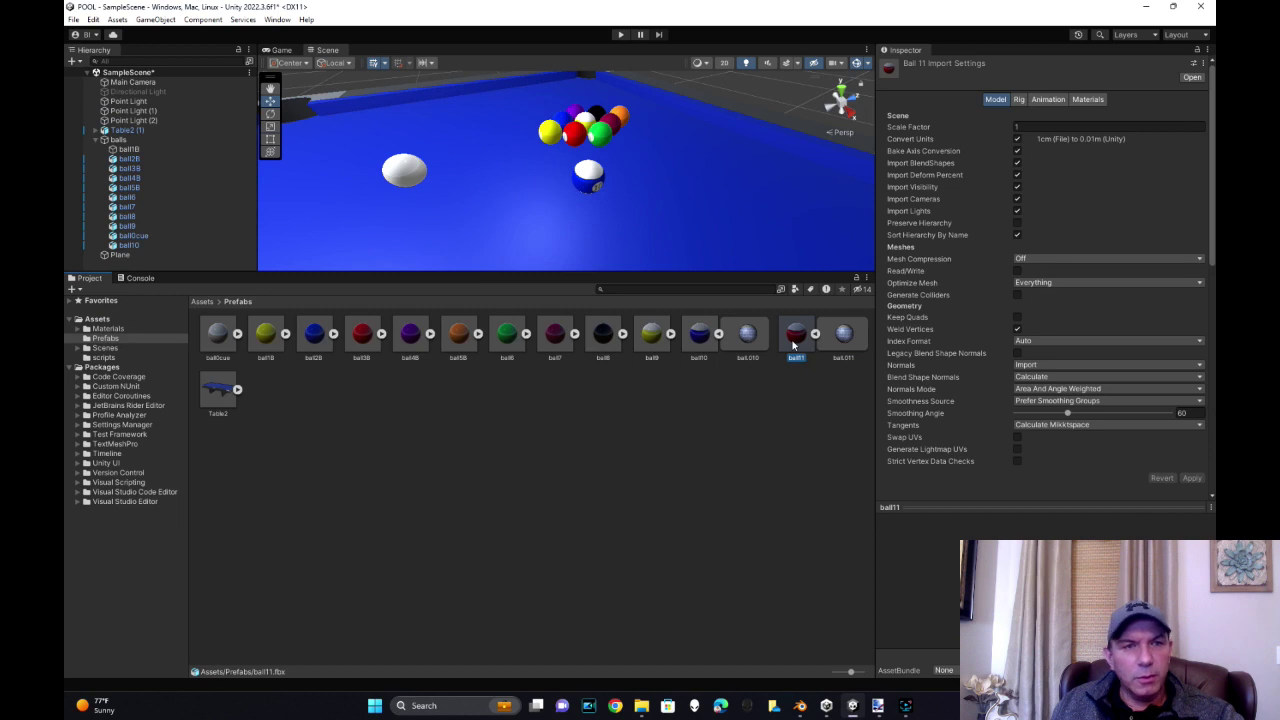
Add the ball11 prefab to the scene as a child of balls and show the Materials folder
left_click_drag(795, 345, 122, 145)
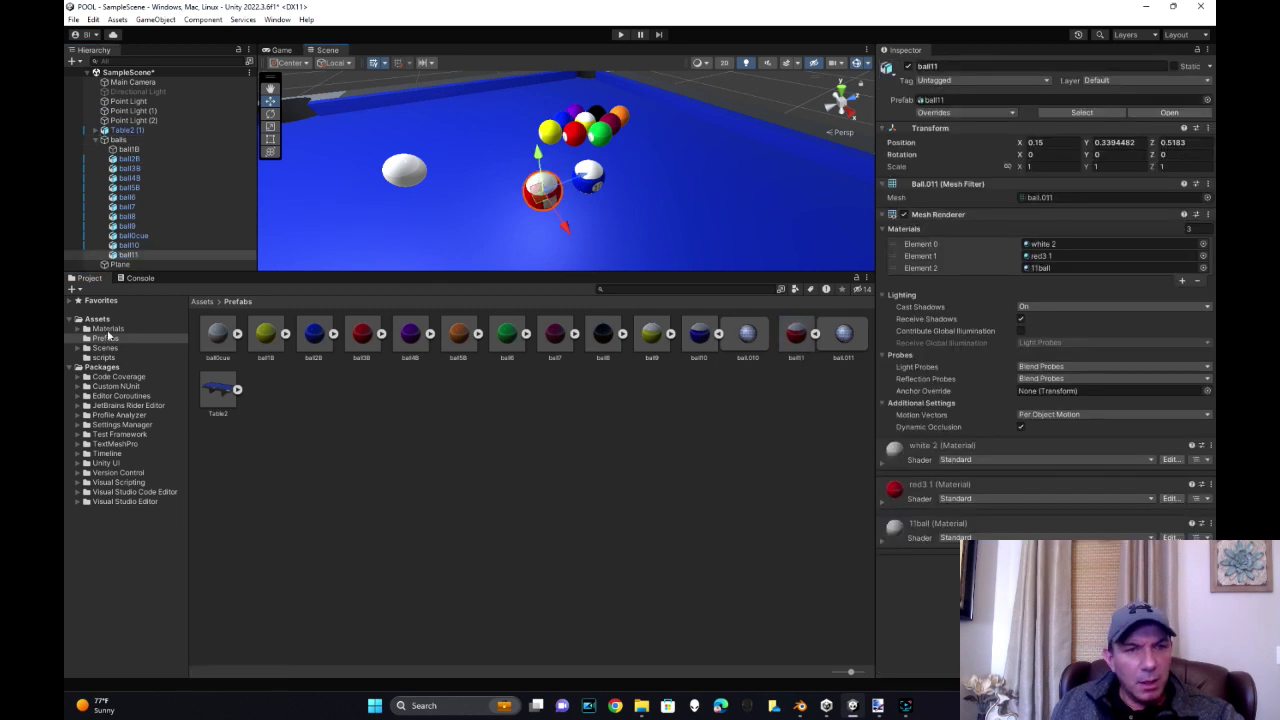
left_click(107, 329)
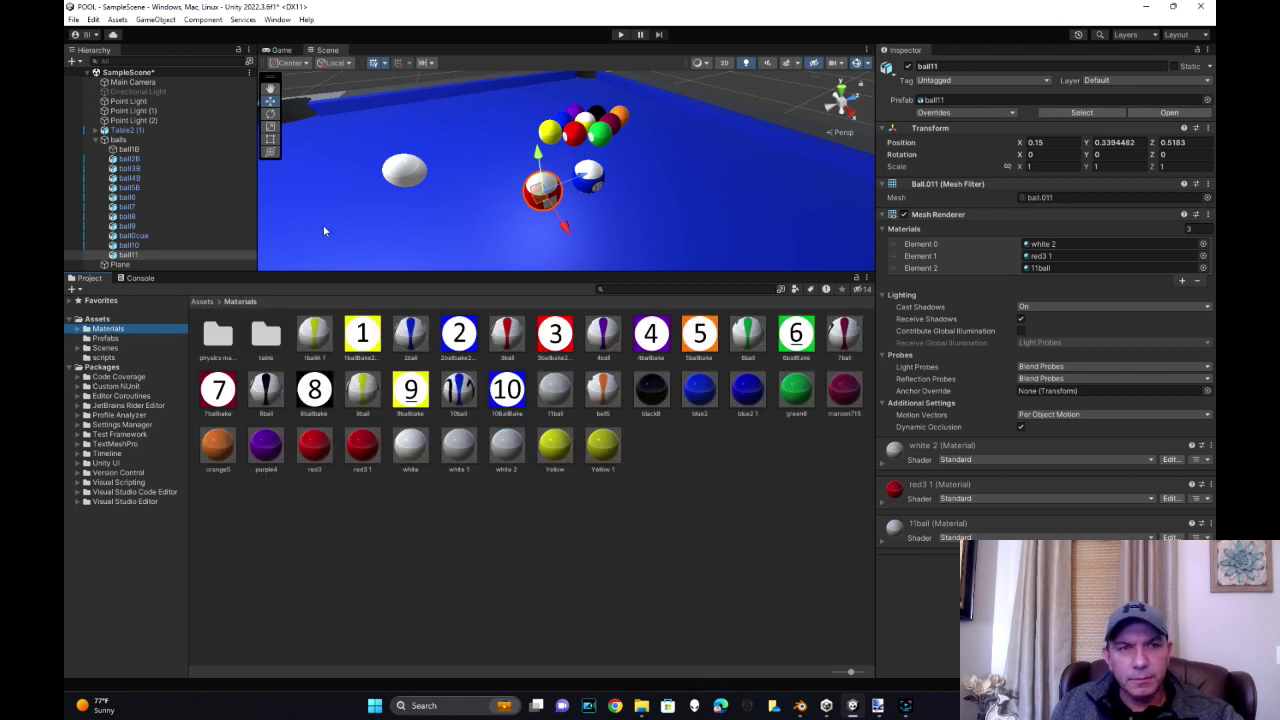
Compare the albedo colours of white 1 and white, and assign the white material to Element 0 of ball11
left_click(459, 445)
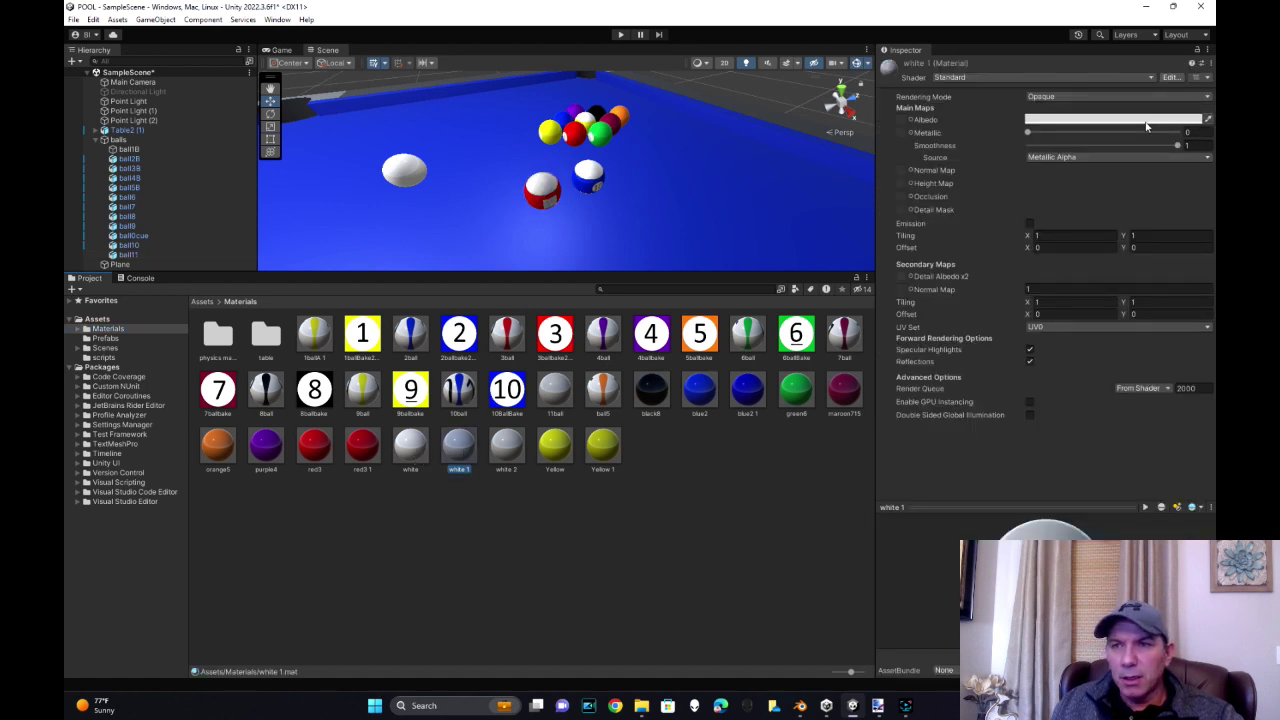
left_click(1050, 119)
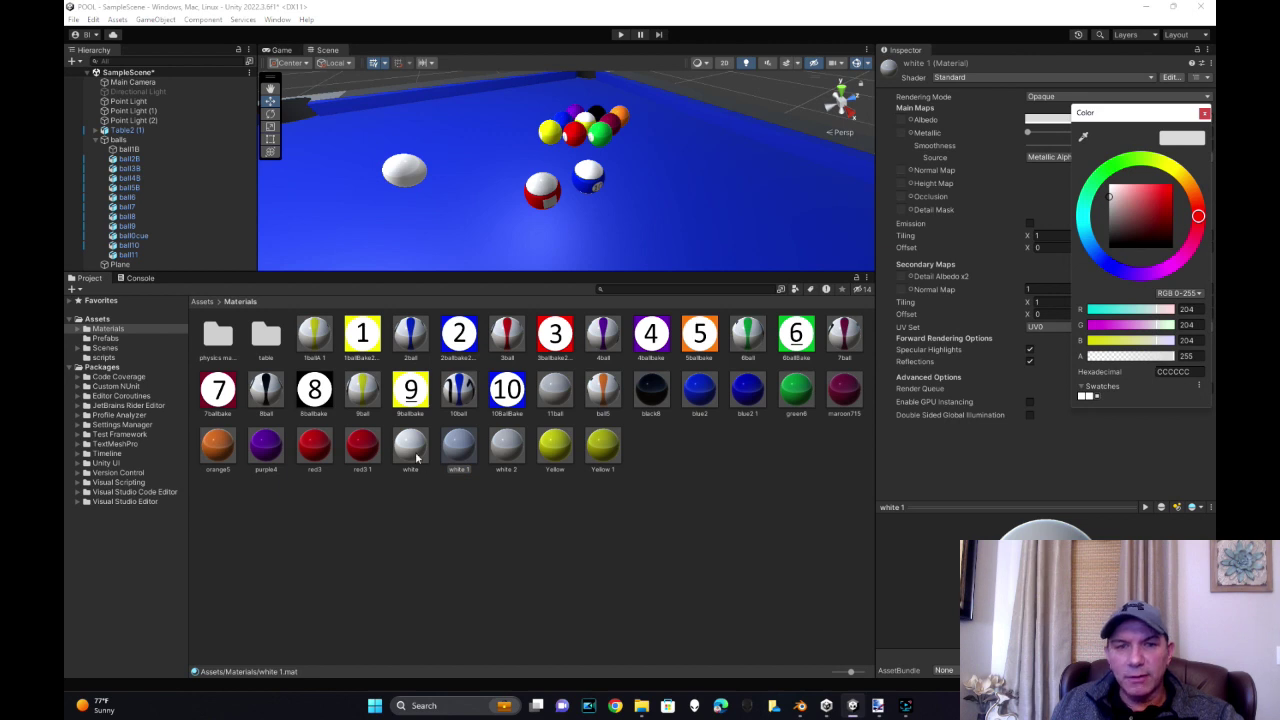
left_click(417, 457)
left_click(1112, 121)
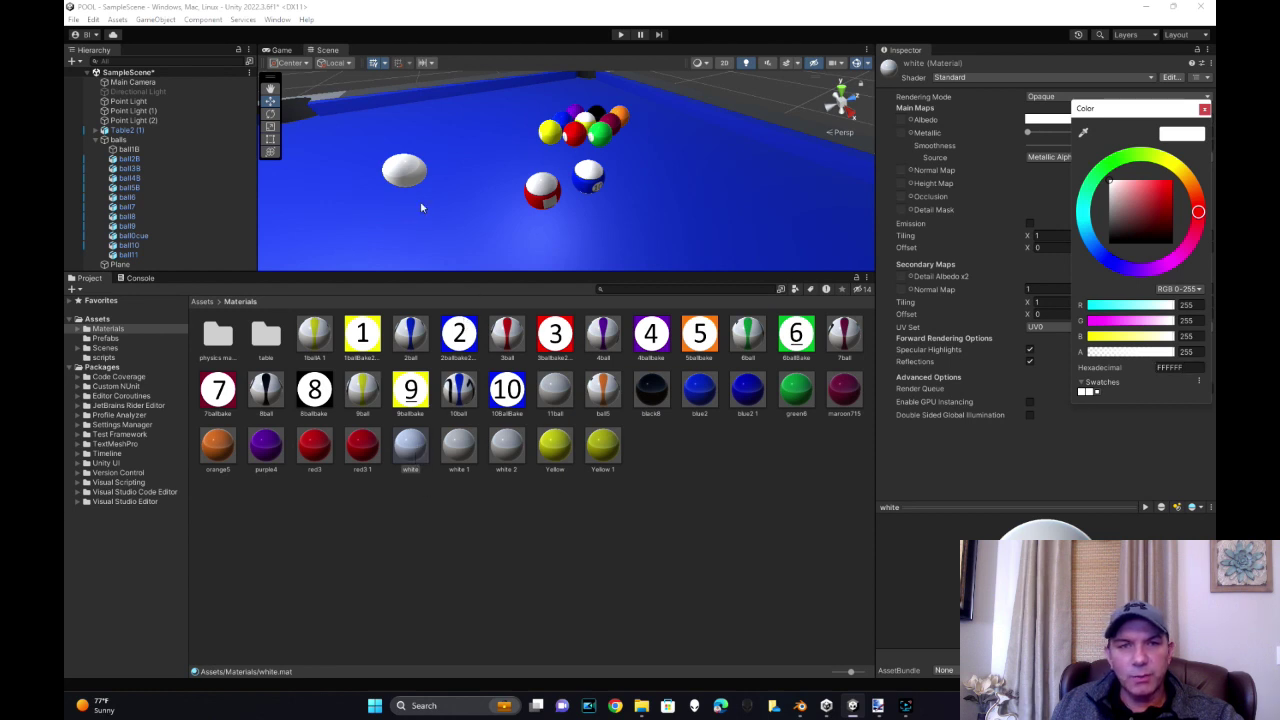
left_click(186, 256)
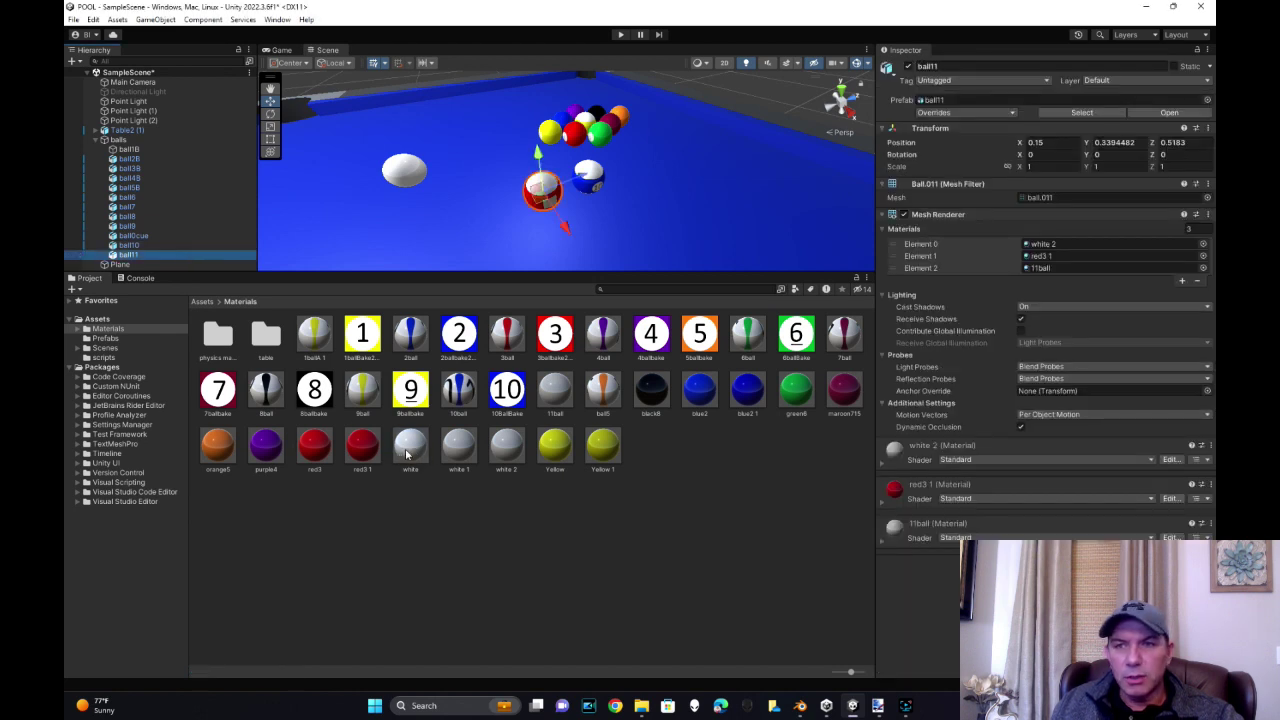
left_click_drag(416, 452, 1077, 249)
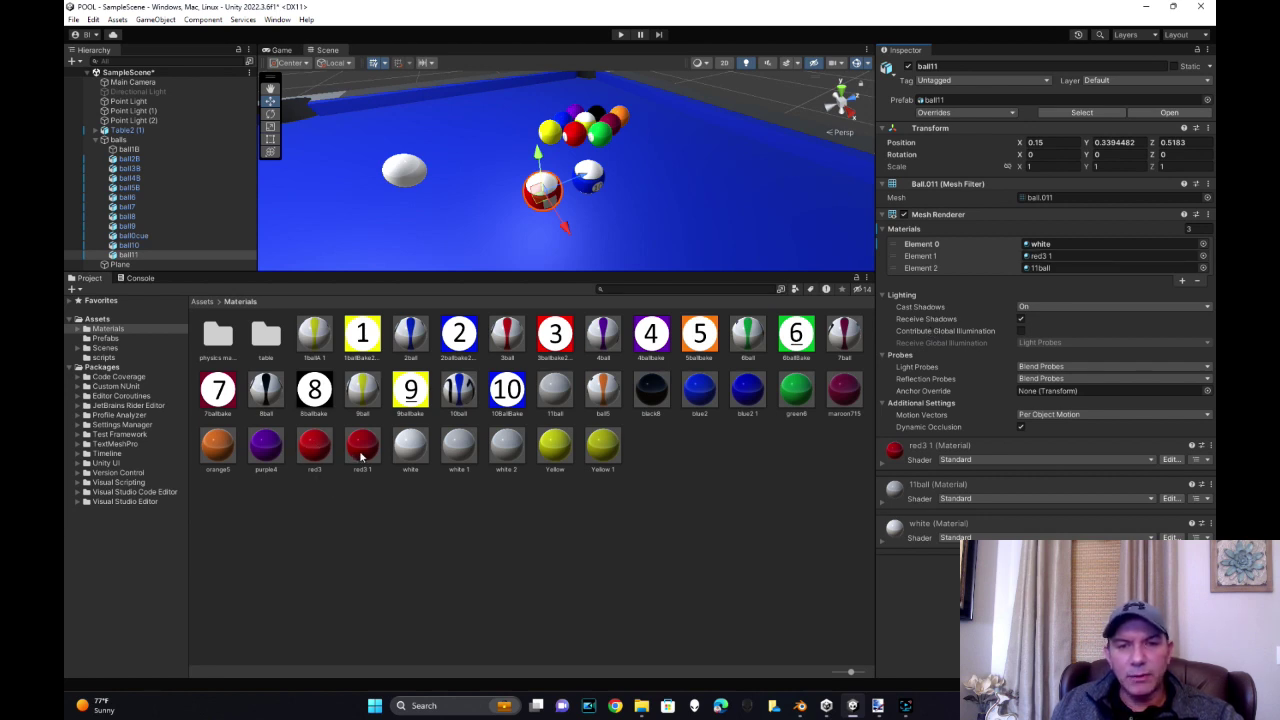
Compare the red3 and red3 1 materials, and assign red3 to Element 1 of ball11
left_click(314, 447)
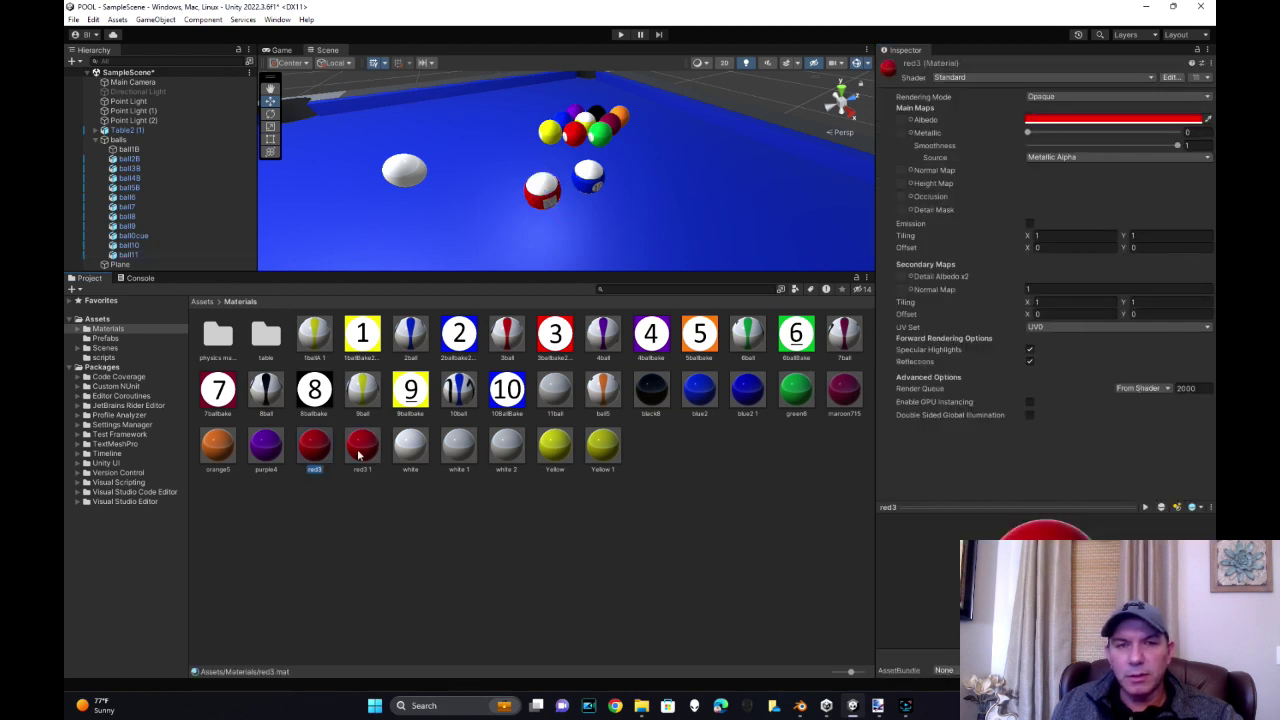
left_click(362, 450)
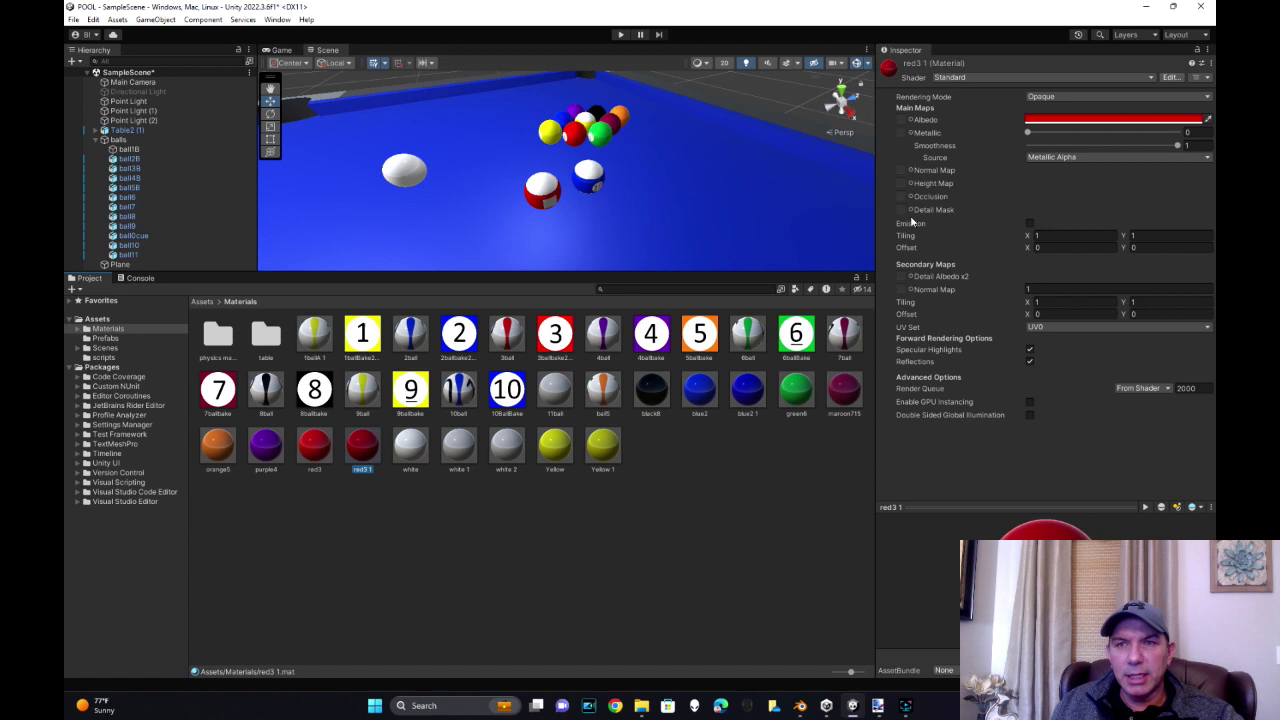
left_click(322, 452)
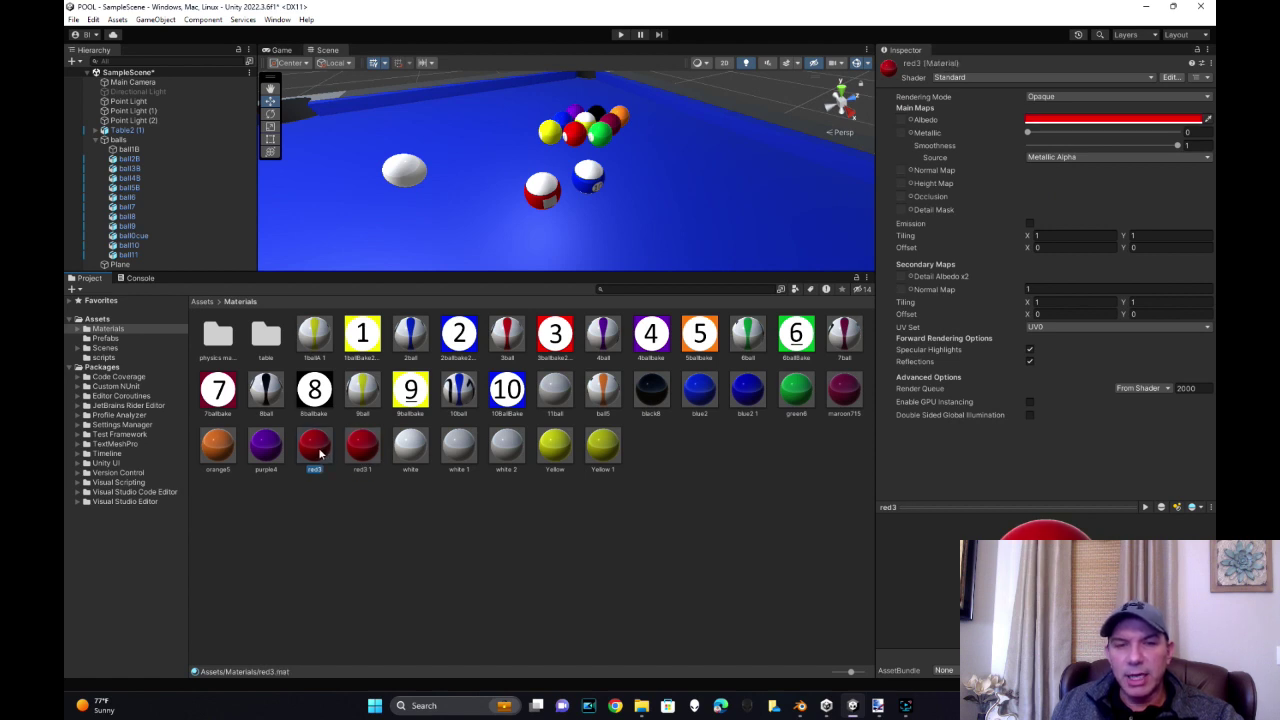
left_click(1110, 120)
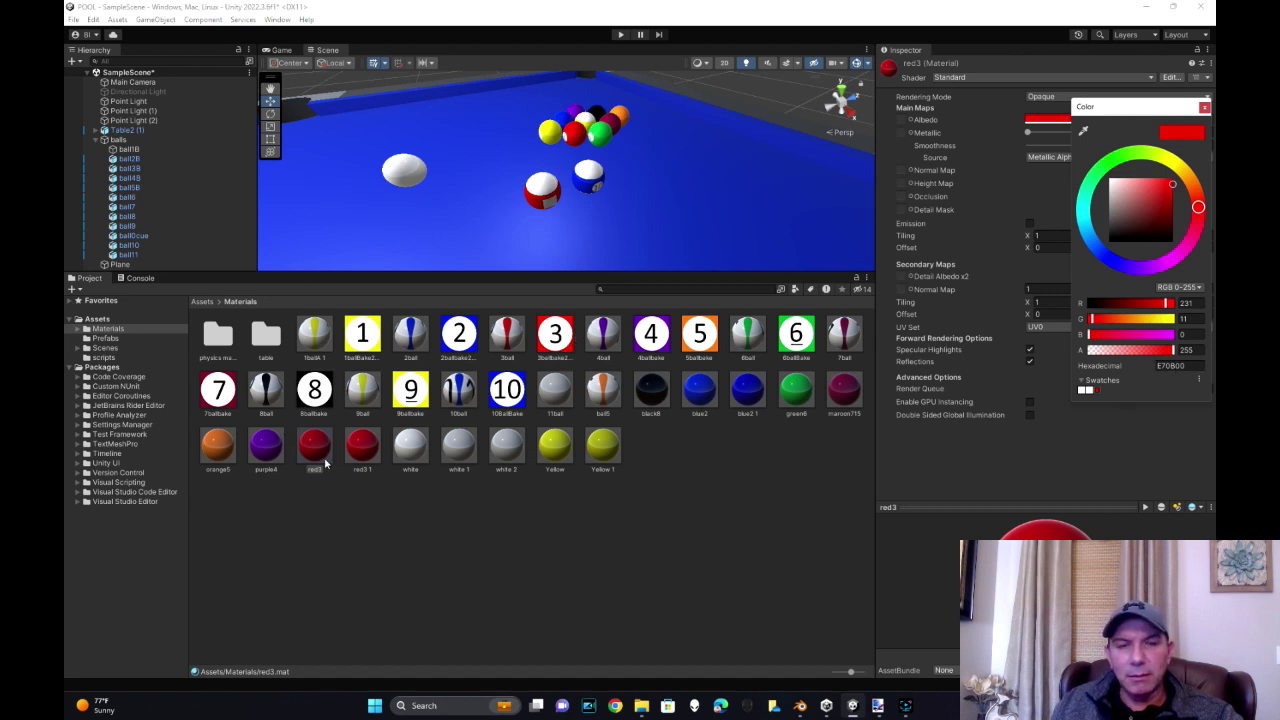
left_click(178, 258)
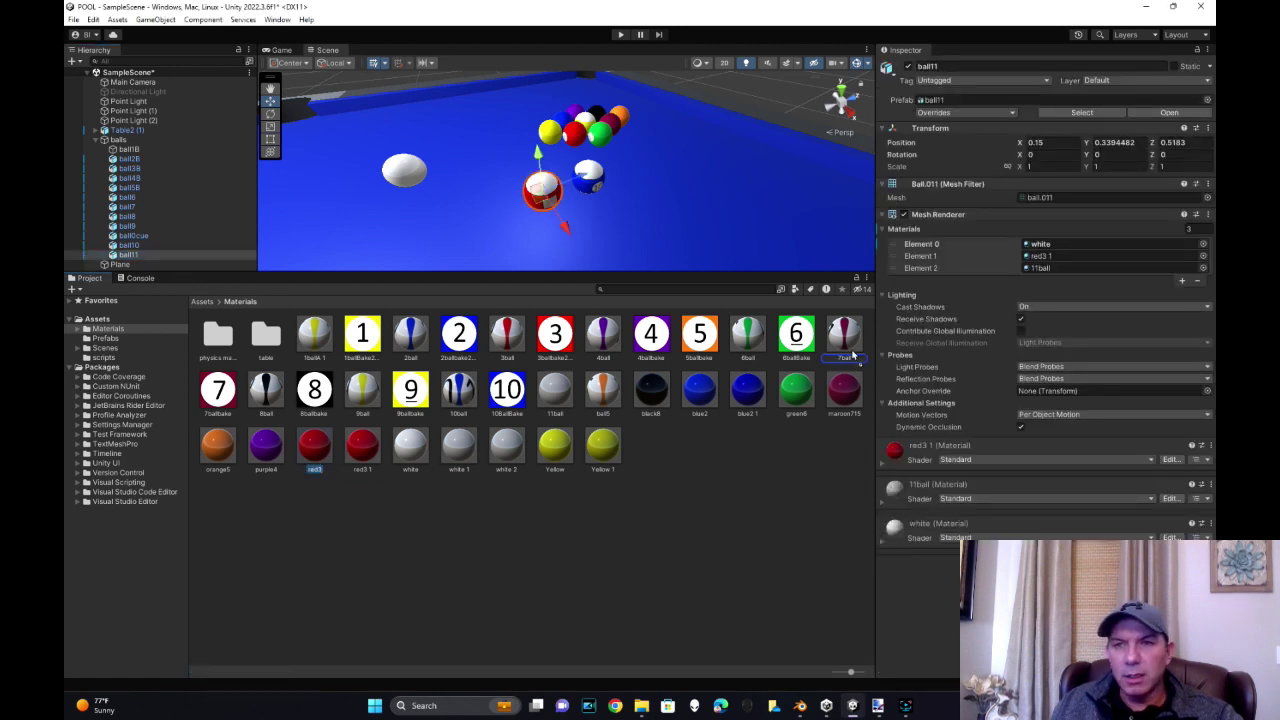
left_click_drag(852, 355, 1091, 256)
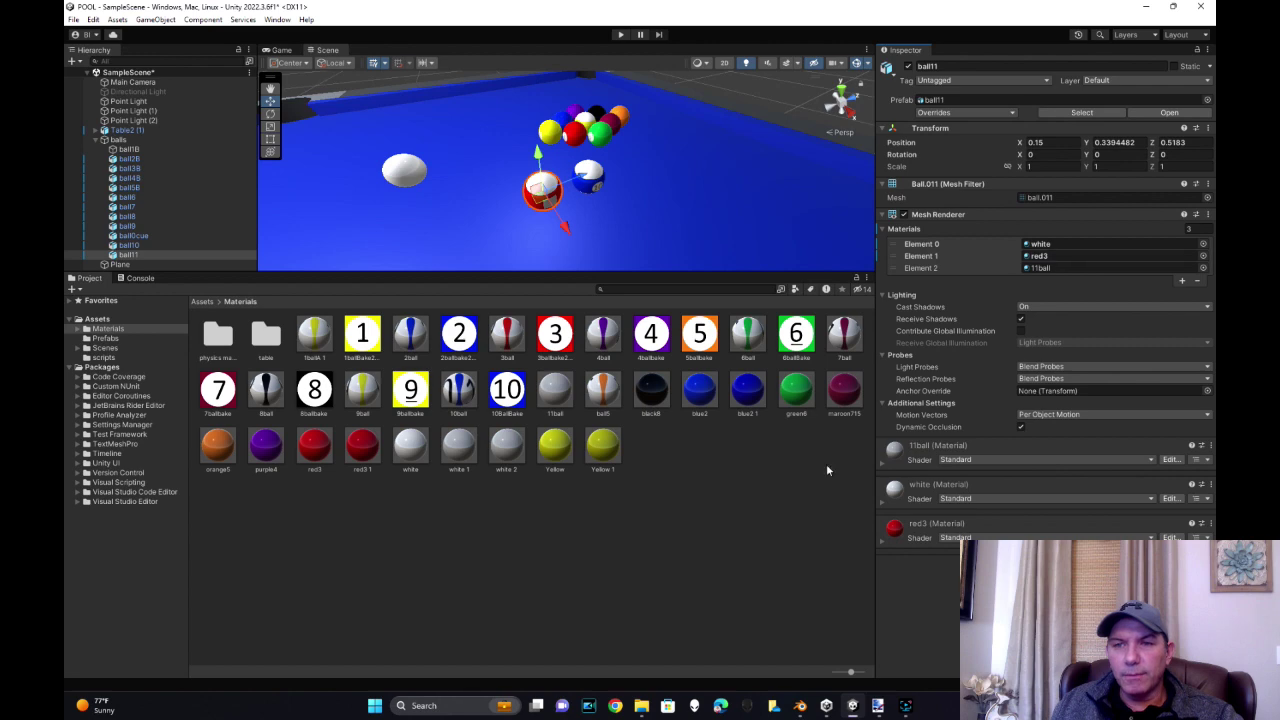
Import the 11ballbake image from the Blender files/Pool folder into the Materials folder
left_click(689, 460)
right_click(689, 460)
left_click(806, 242)
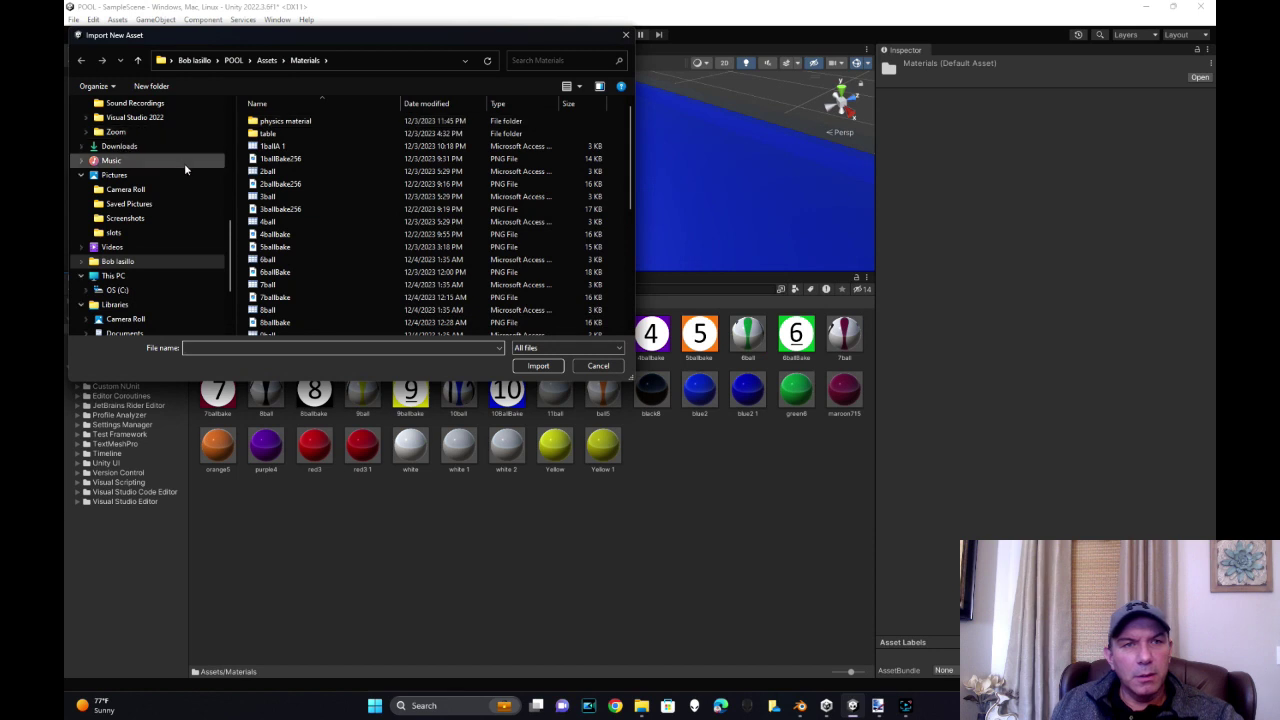
scroll(184, 165, "up", 10)
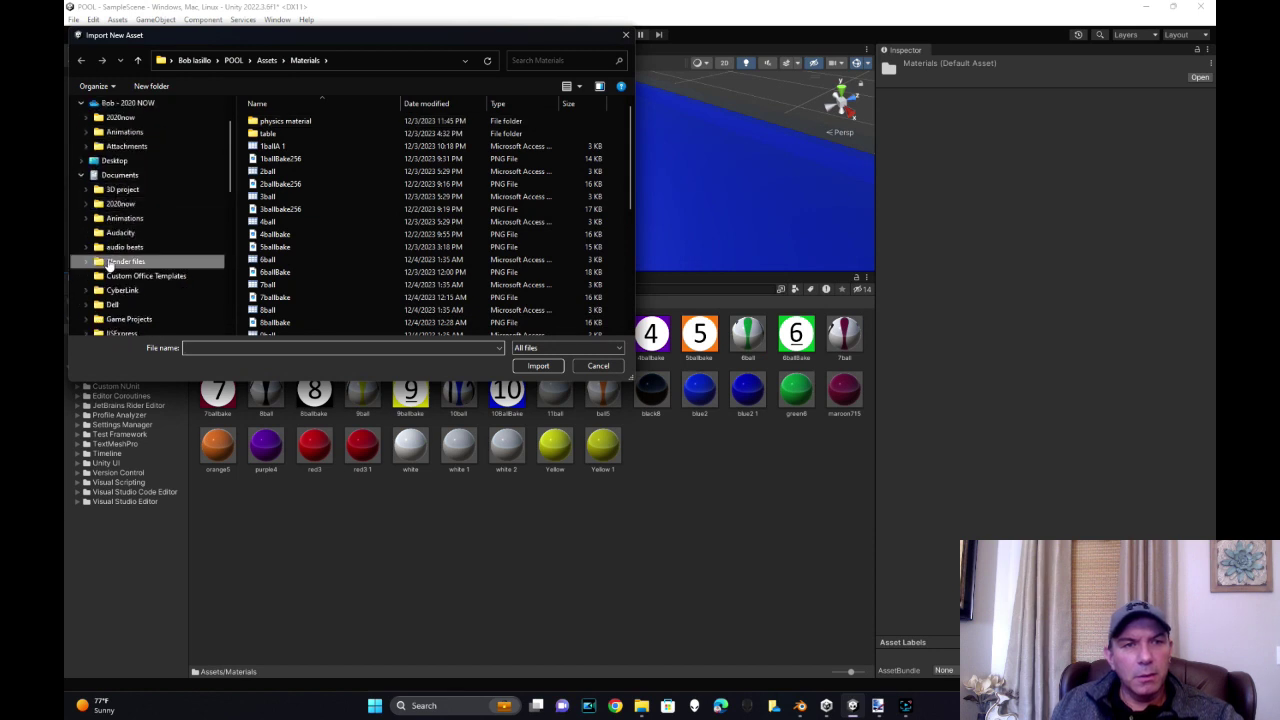
left_click(160, 262)
double_click(268, 184)
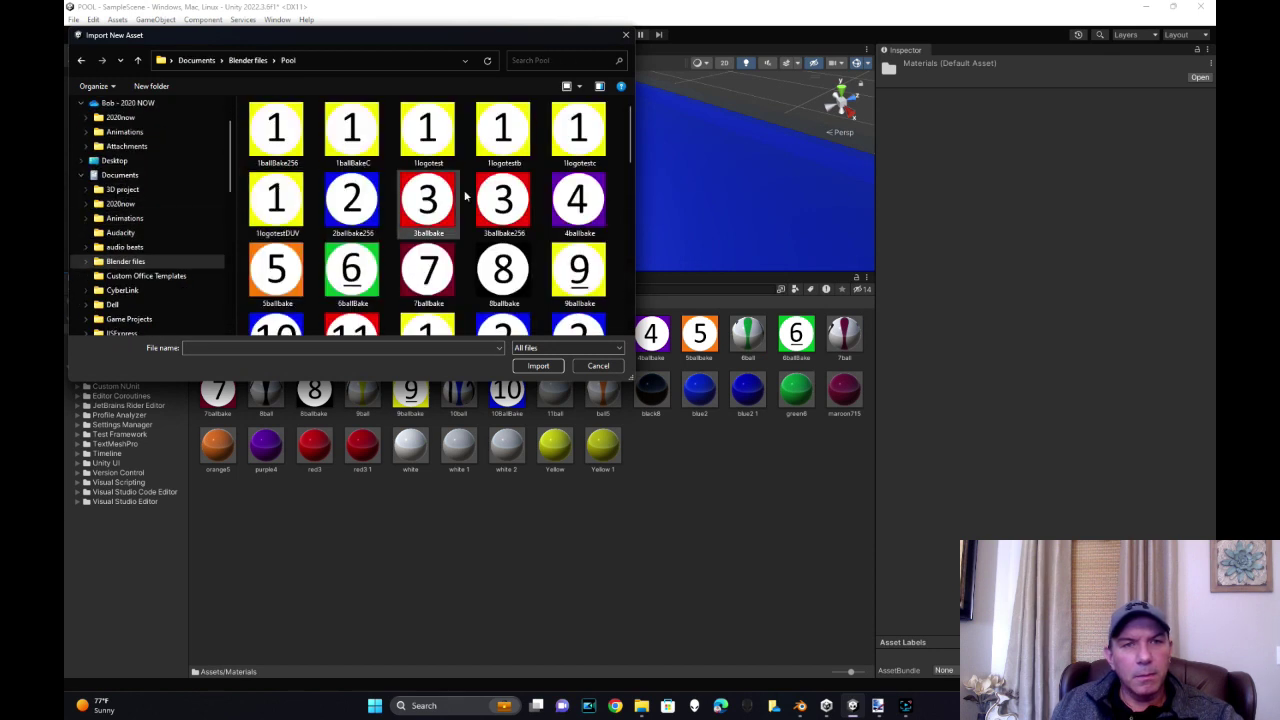
scroll(505, 200, "down", 2)
scroll(505, 200, "down", 1)
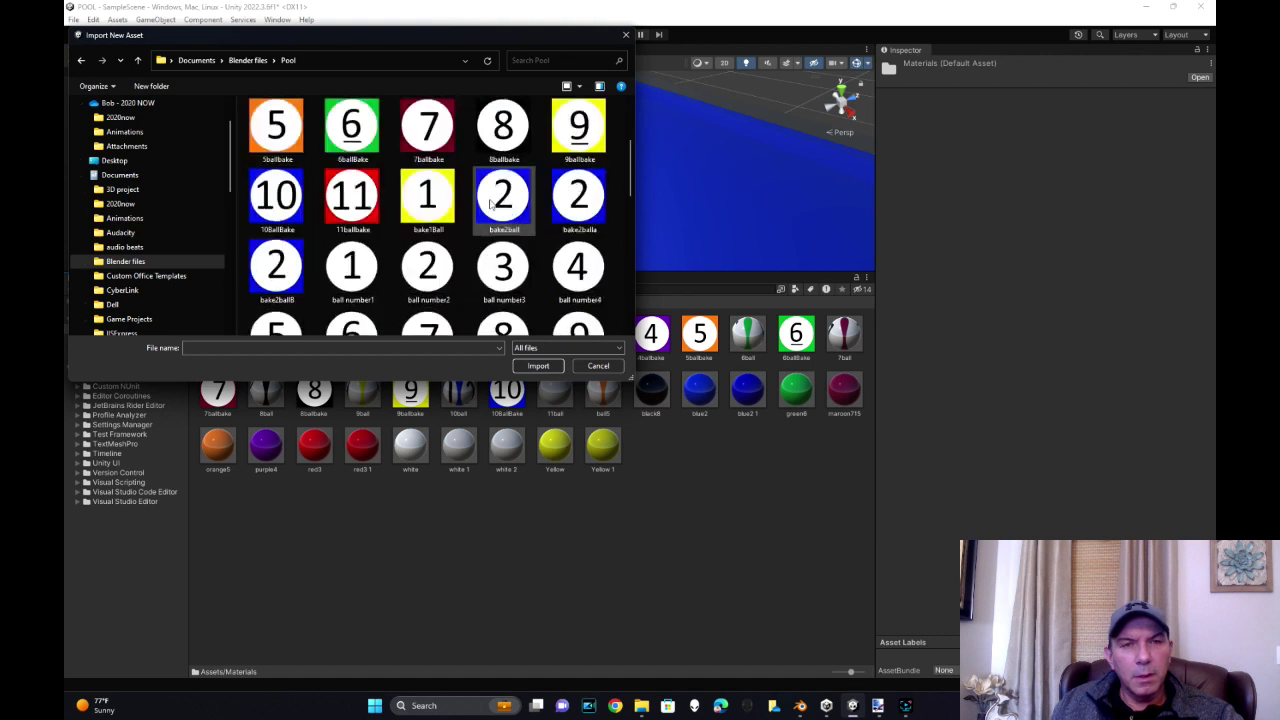
double_click(368, 210)
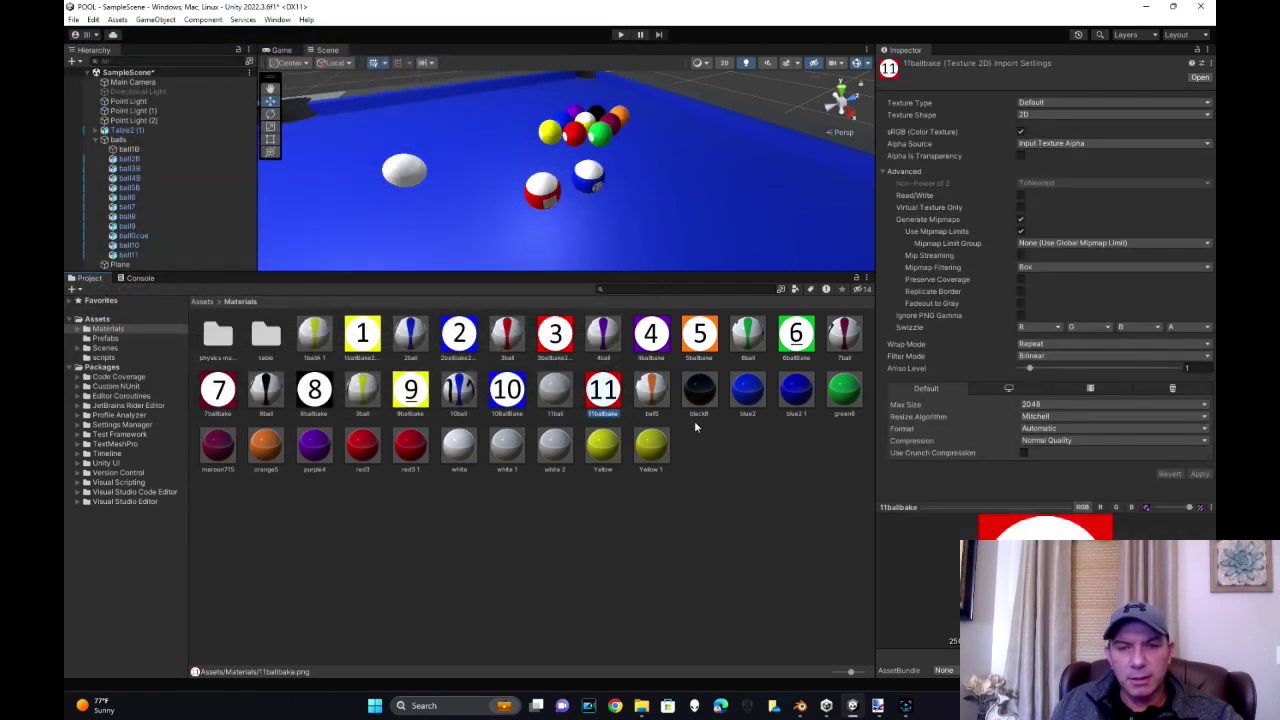
Assign the 11ballbake texture as the 11ball material's albedo map and set its albedo colour to white FFFFFF
left_click(558, 399)
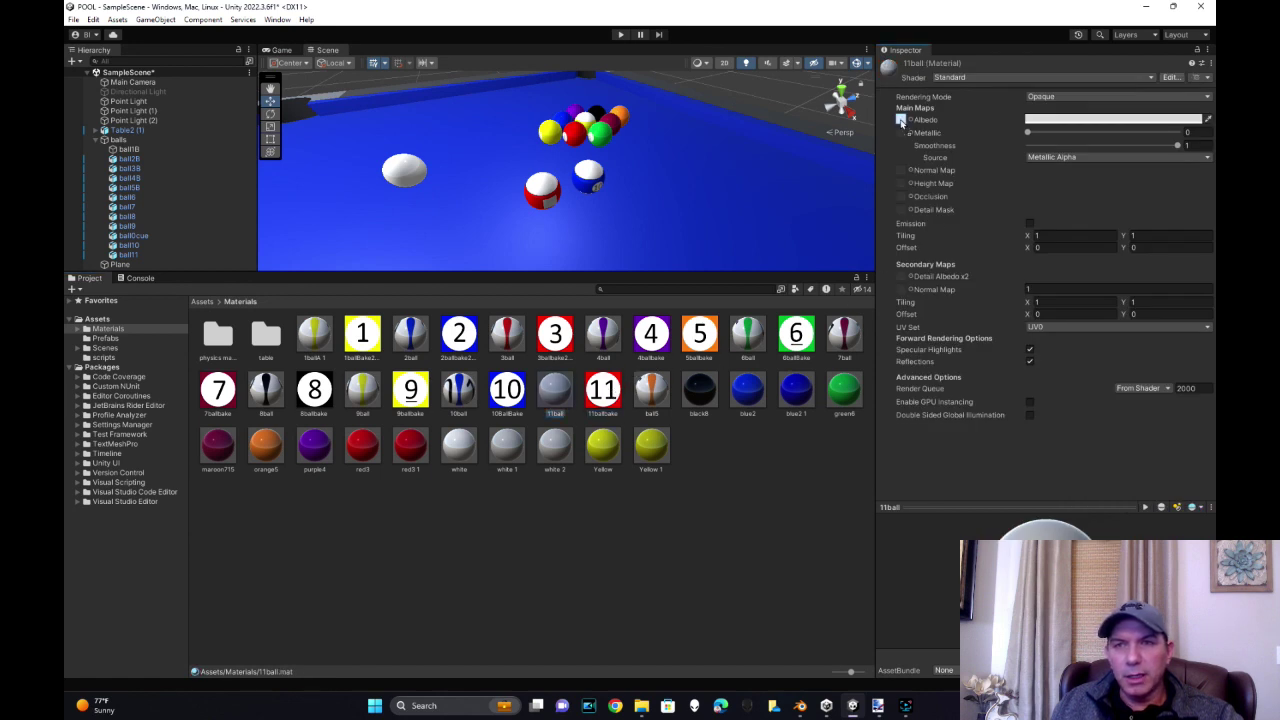
left_click_drag(901, 121, 901, 121)
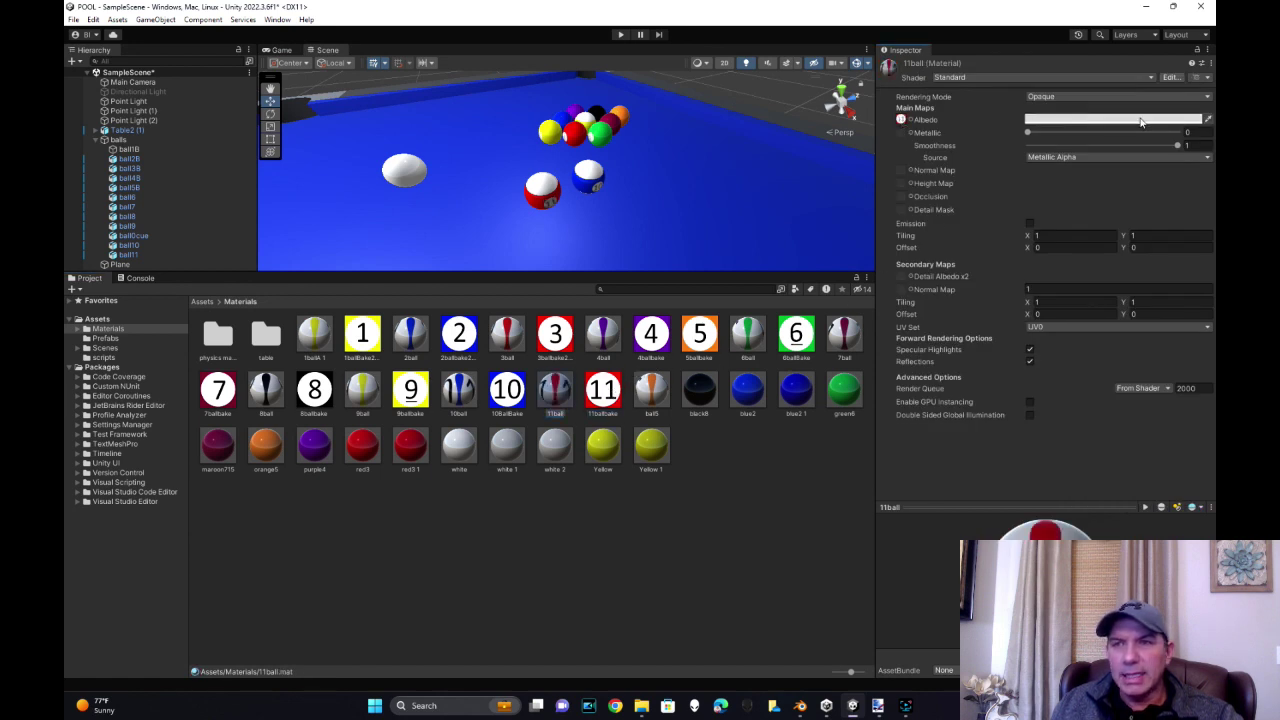
left_click(1110, 120)
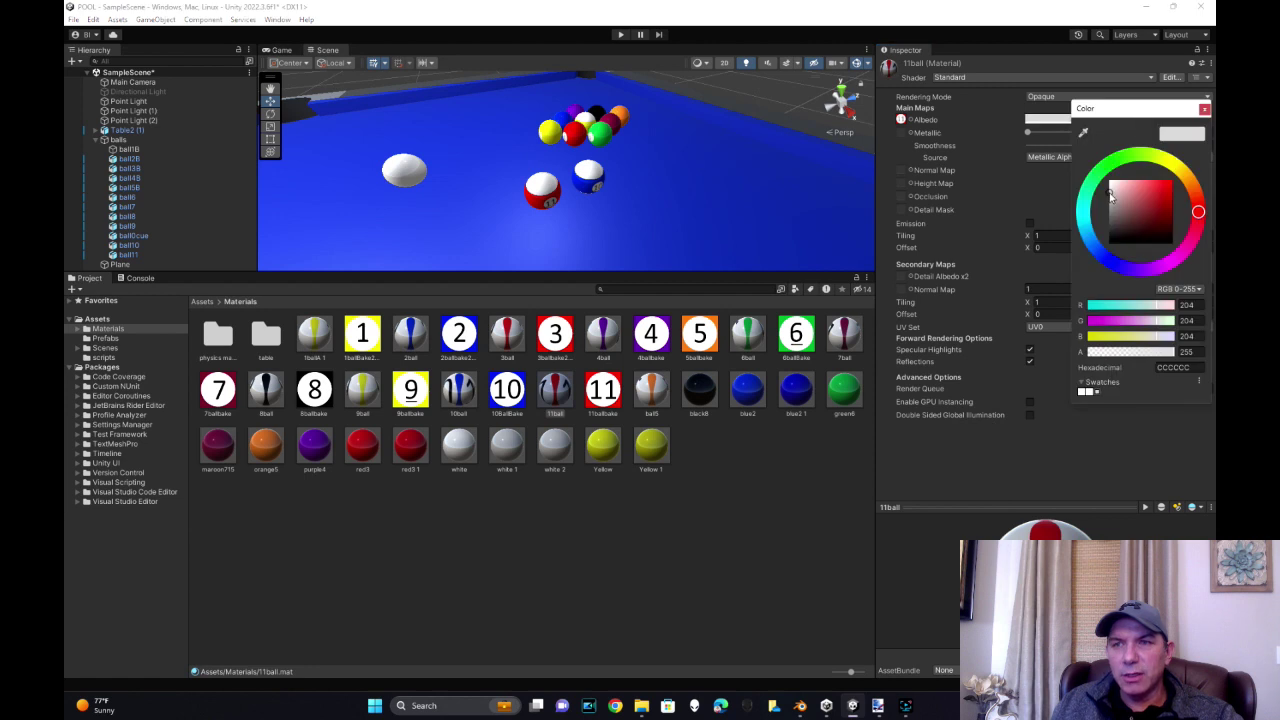
left_click_drag(1111, 194, 1110, 181)
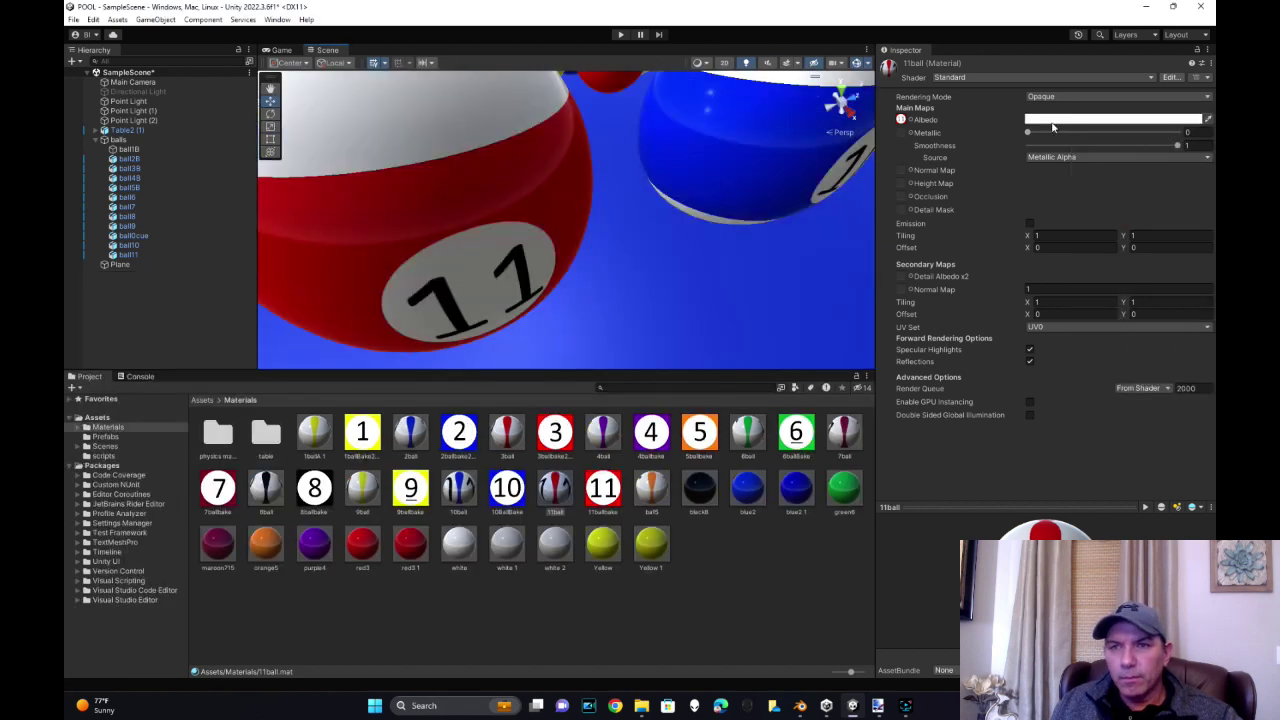
Test a darker grey albedo on the 11ball material, then set it to near-white FFFCFC
left_click(1045, 119)
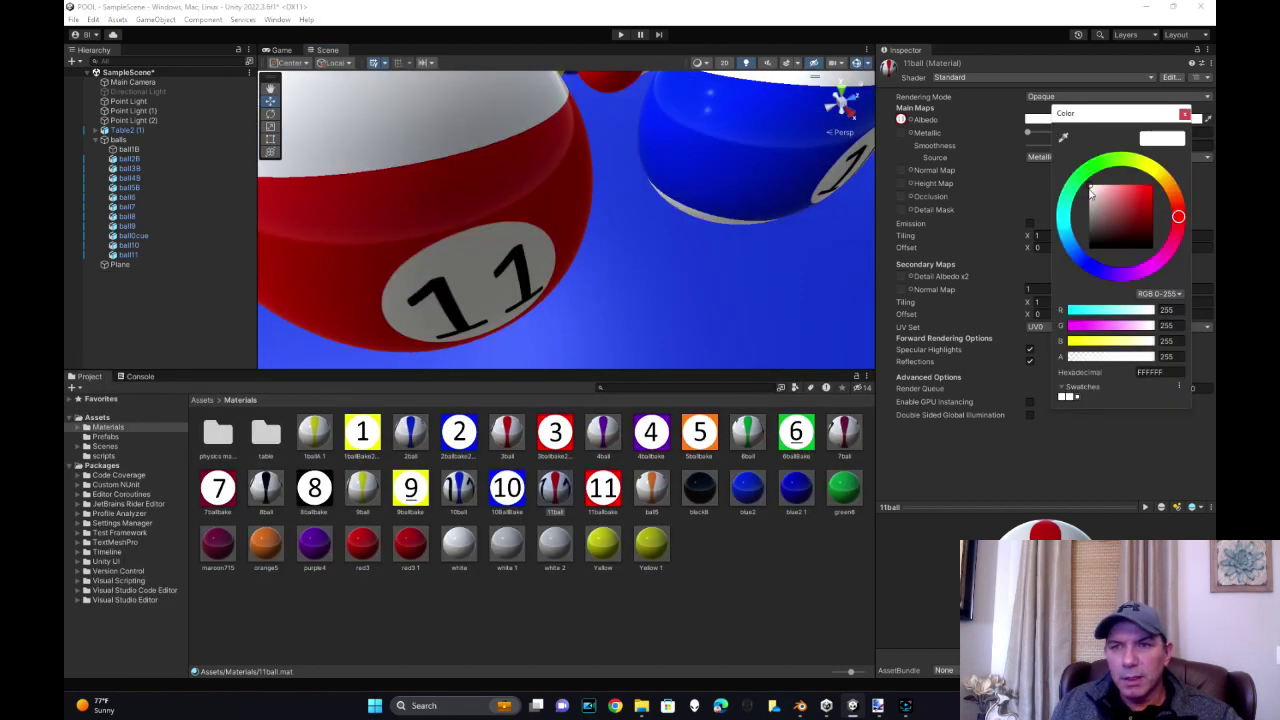
left_click(1091, 205)
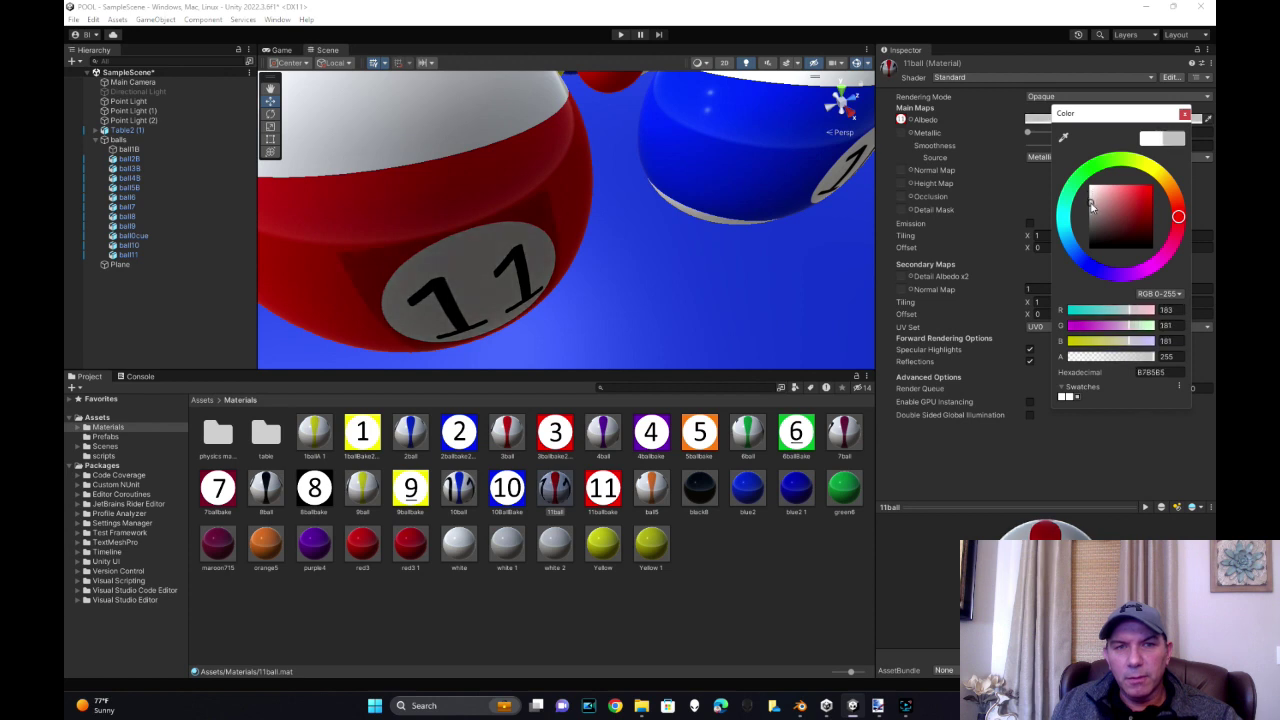
left_click_drag(1091, 205, 1093, 174)
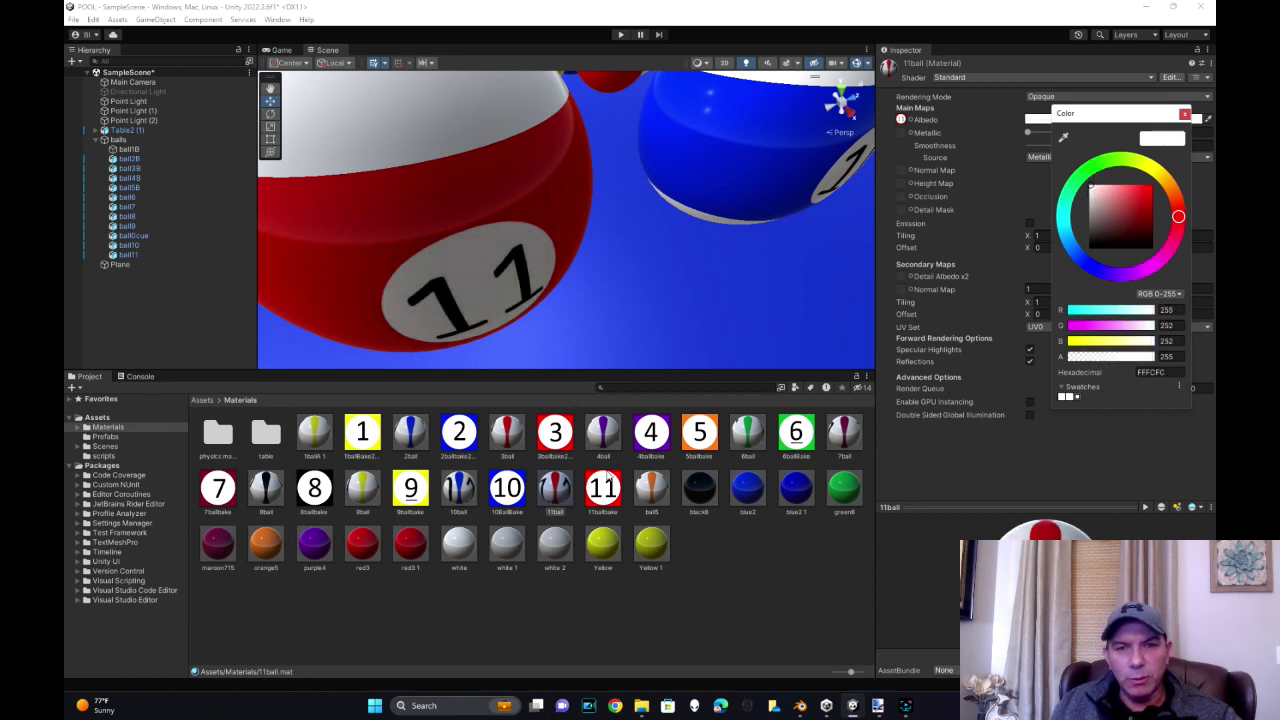
Check the red3 material's albedo colour and examine how the number 11 ball looks beside the other balls
left_click(365, 550)
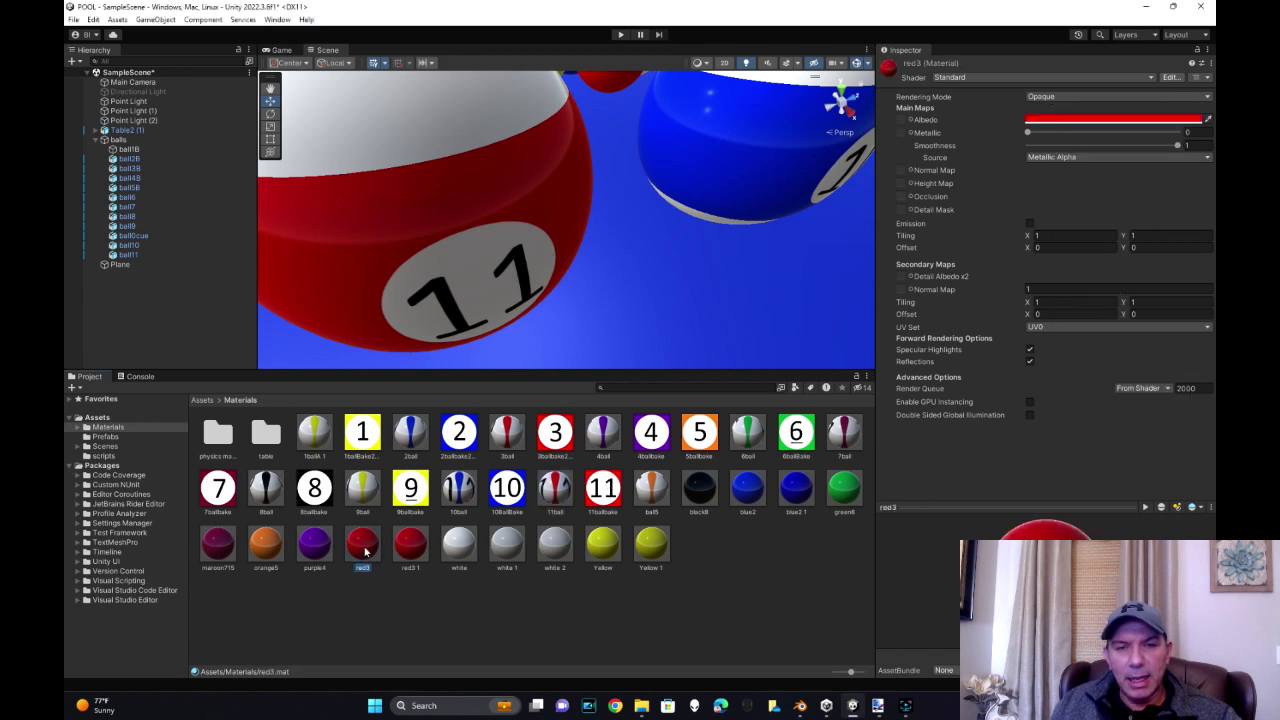
left_click(1047, 119)
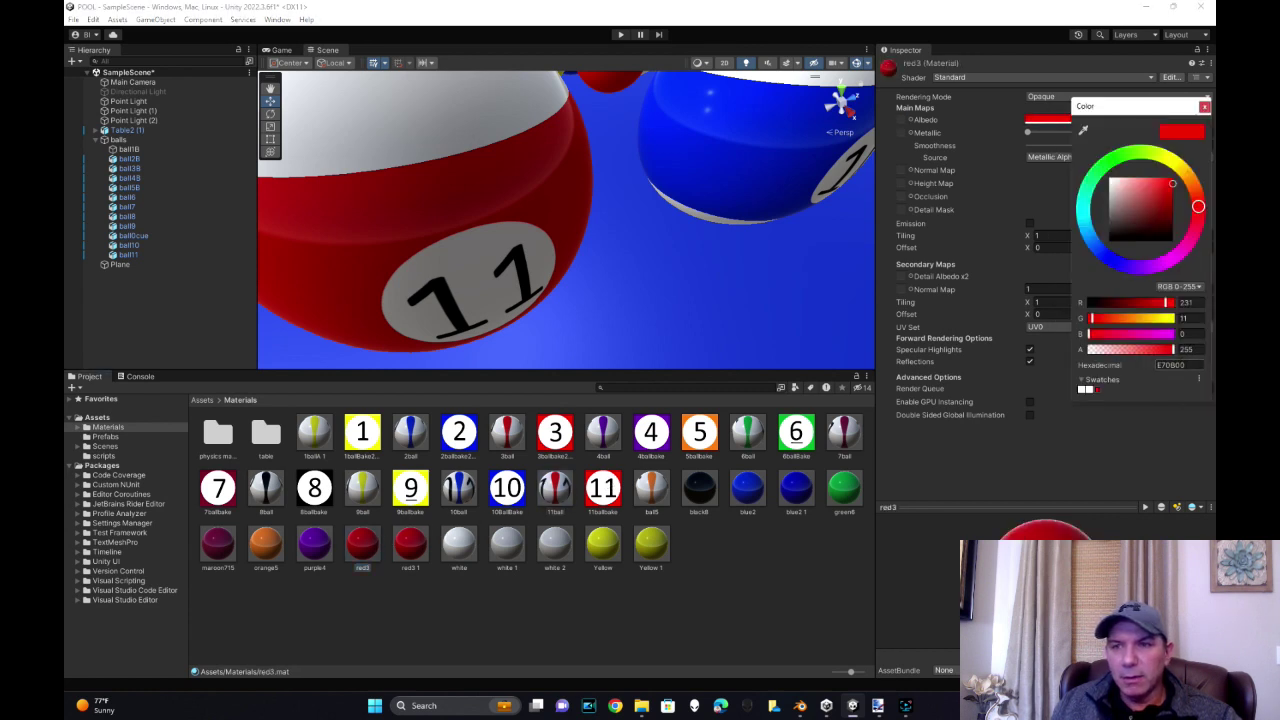
left_click(1205, 107)
scroll(715, 218, "down", 6)
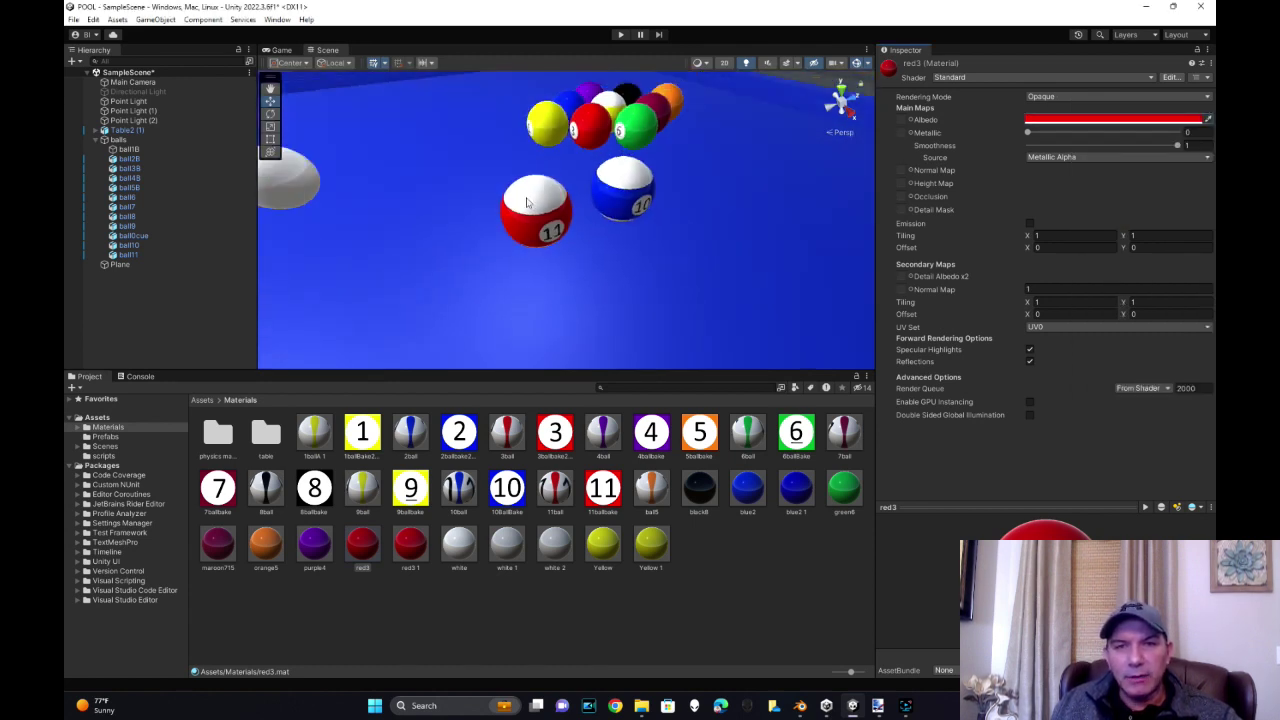
scroll(530, 210, "up", 6)
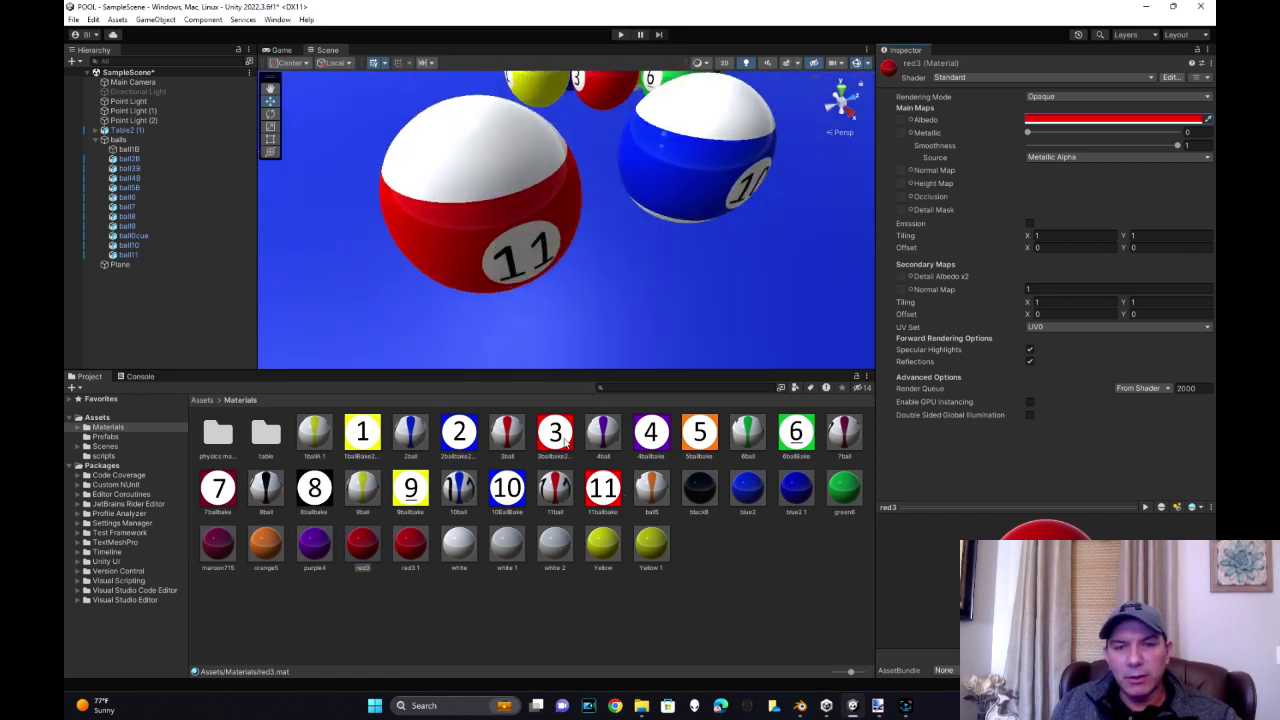
Inspect the 11ballbake texture's import settings, and examine the number 11 ball at different distances along with the materials assigned to ball11
left_click(603, 488)
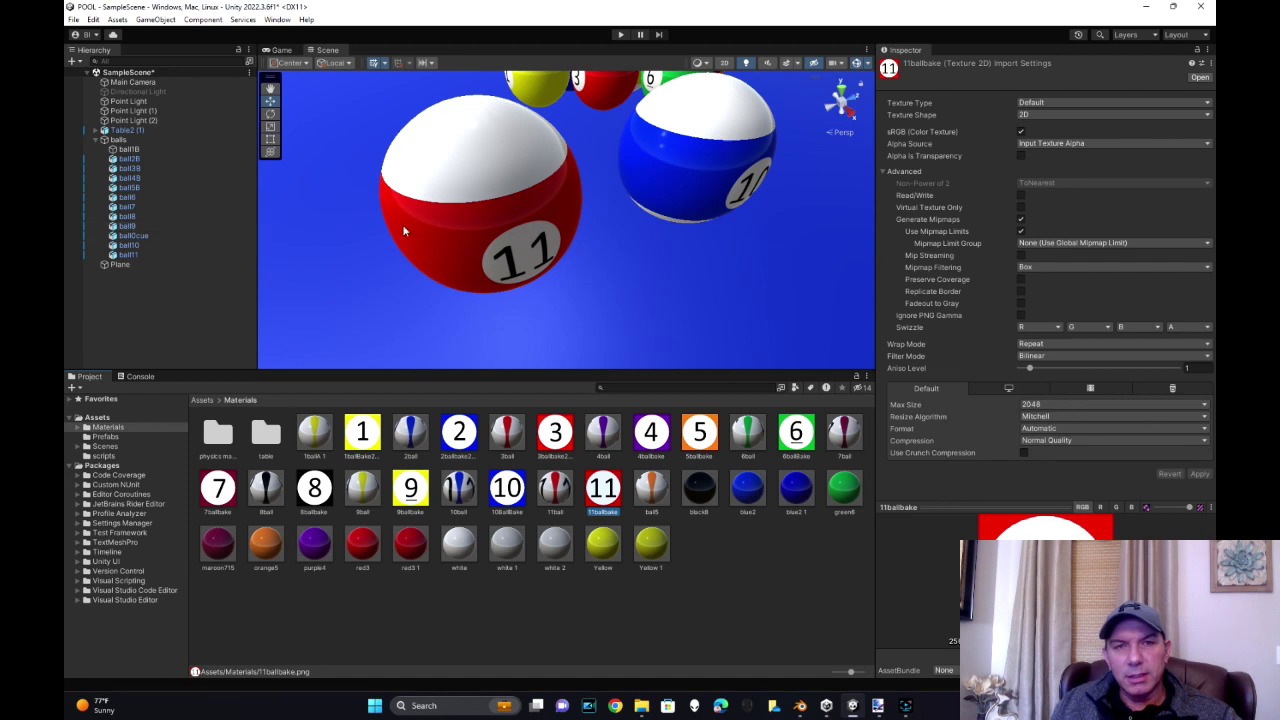
scroll(600, 292, "down", 3)
scroll(553, 266, "up", 3)
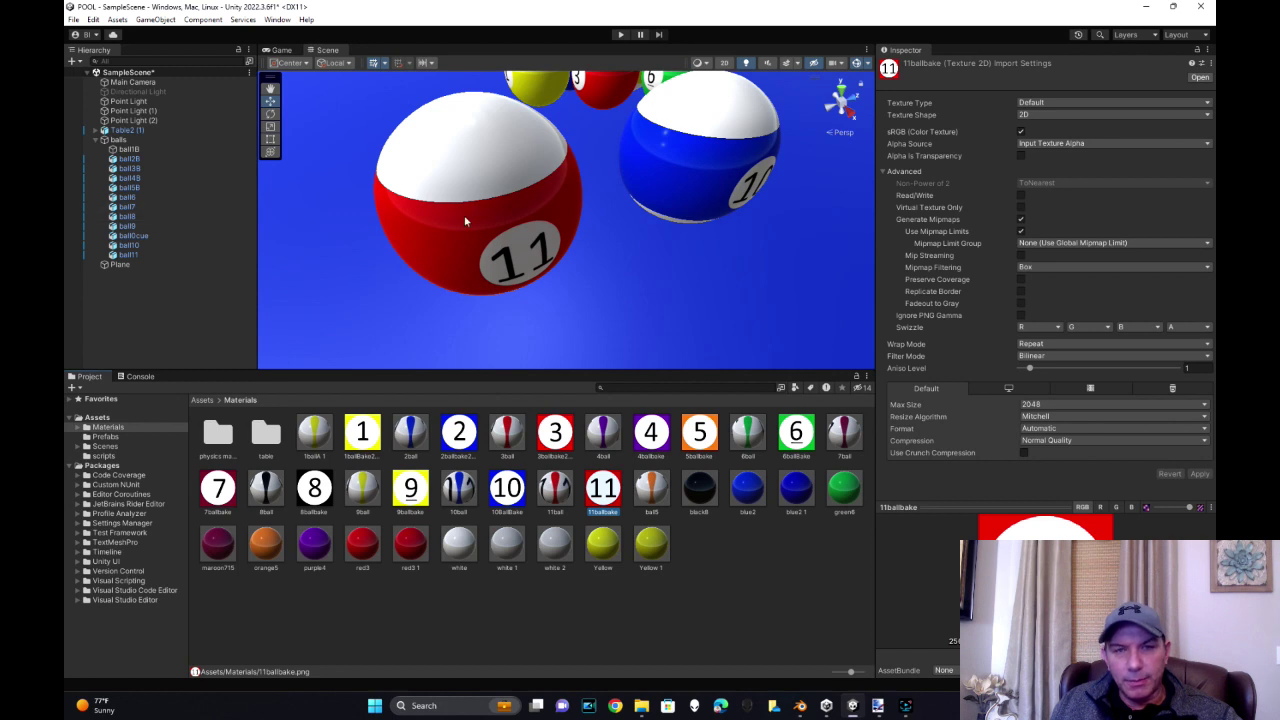
scroll(537, 247, "down", 2)
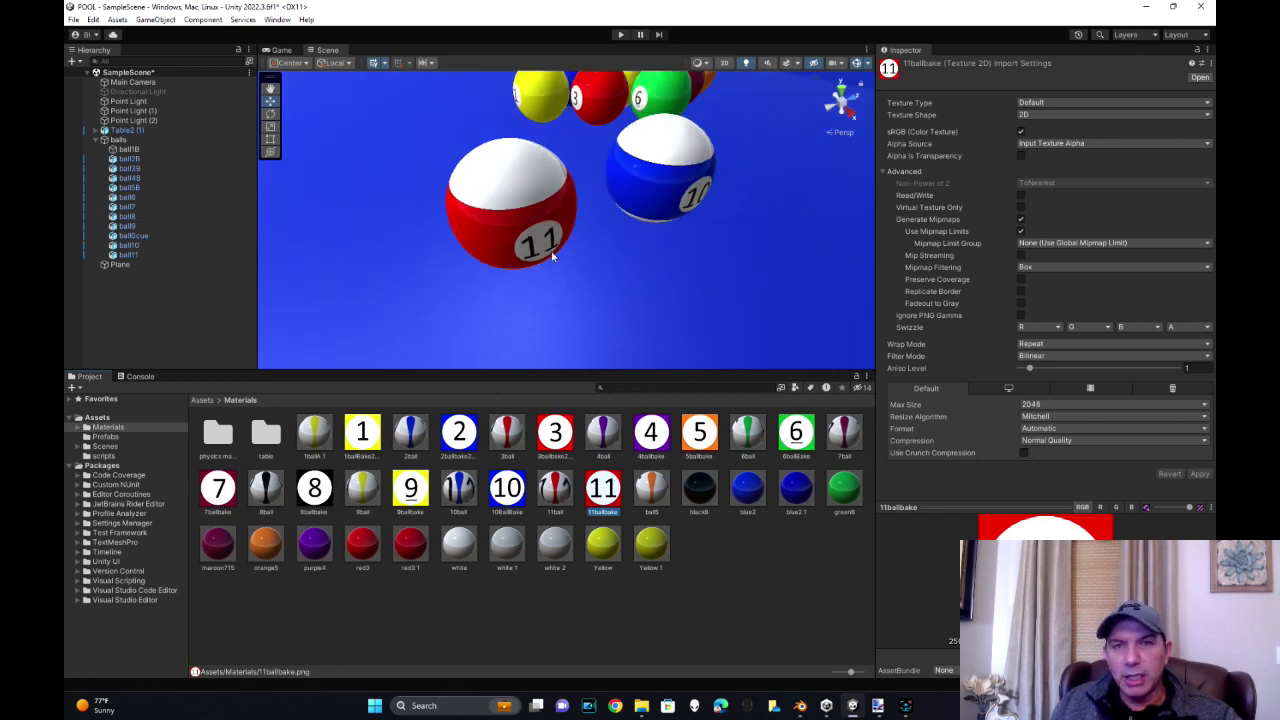
scroll(623, 263, "down", 3)
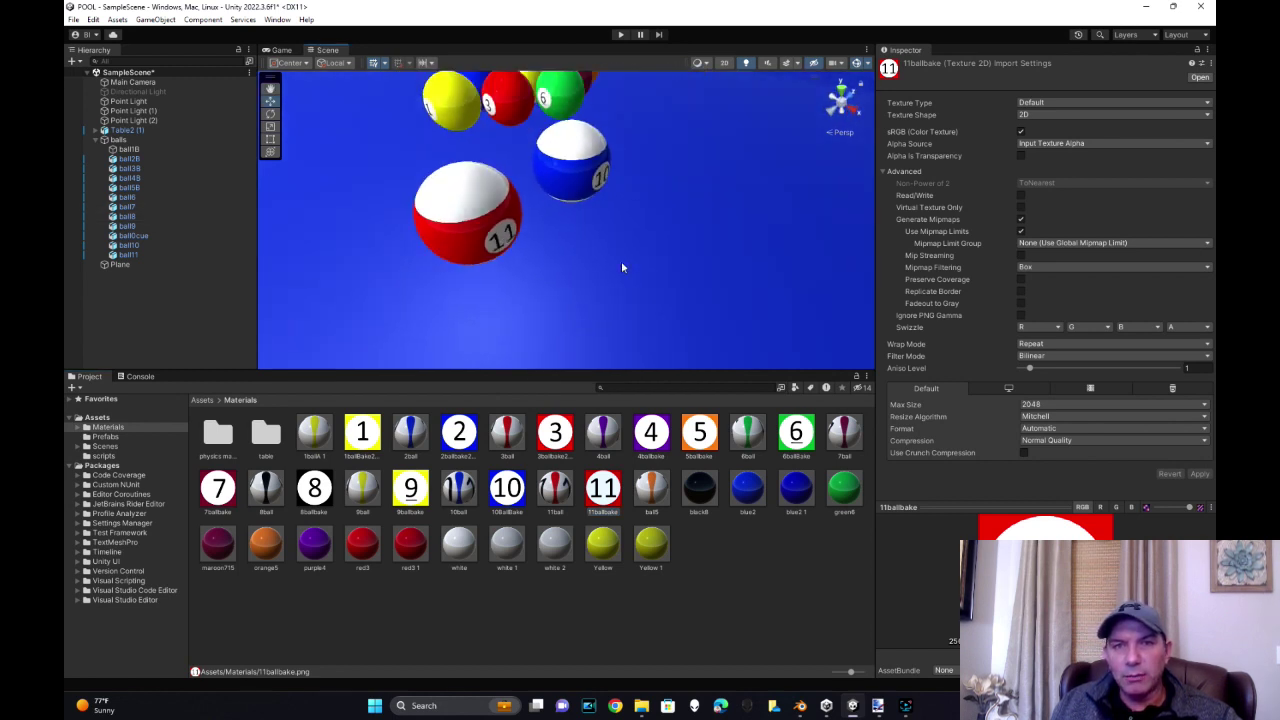
scroll(621, 263, "down", 1)
scroll(590, 262, "up", 4)
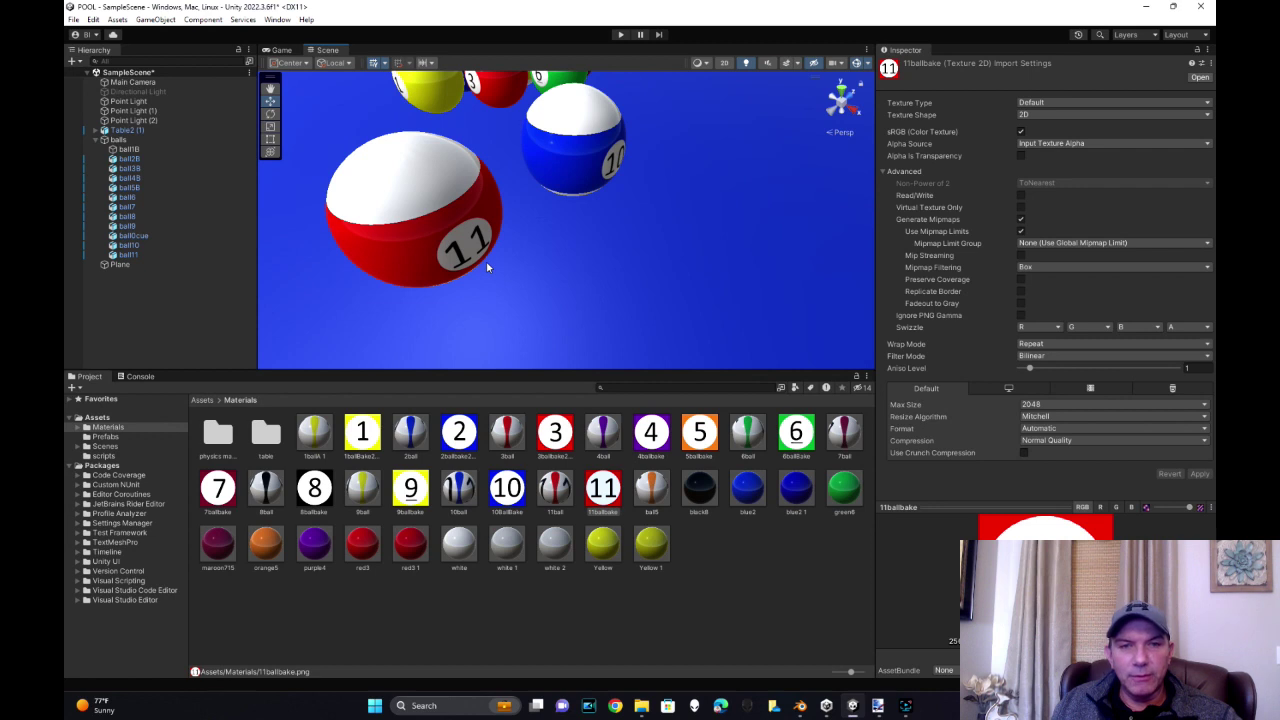
scroll(487, 266, "down", 1)
scroll(486, 263, "up", 1)
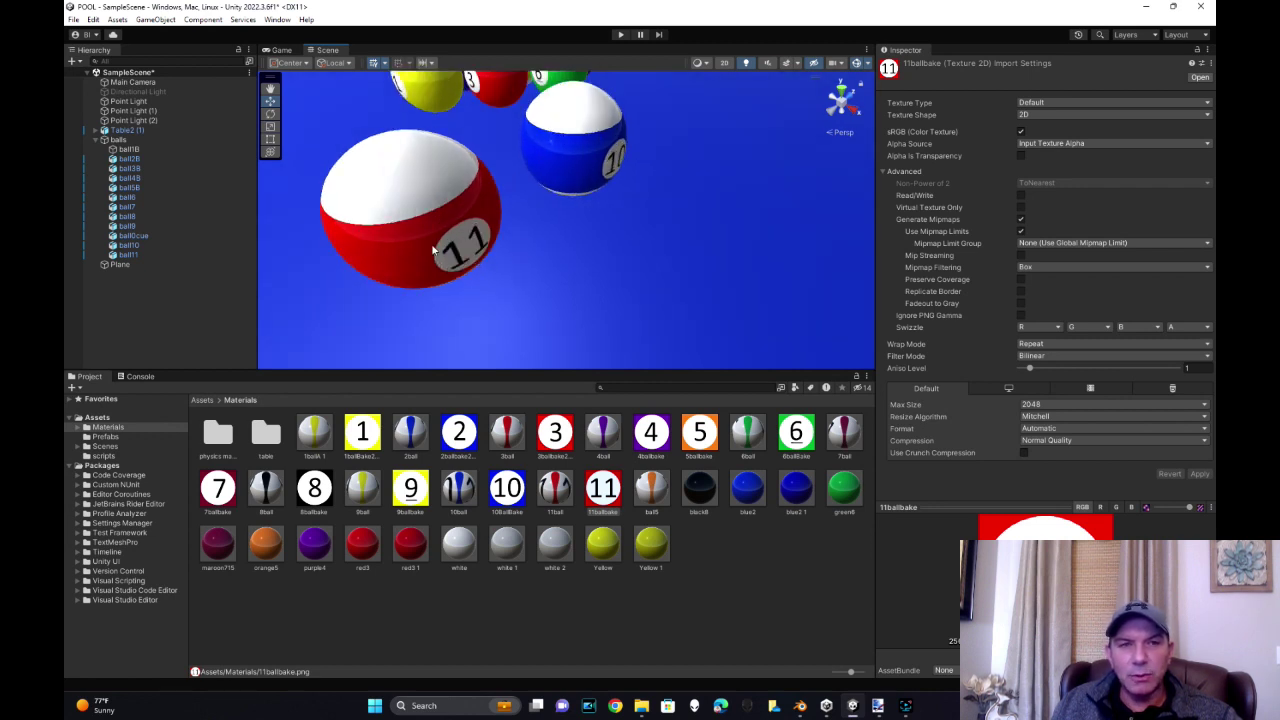
left_click(130, 255)
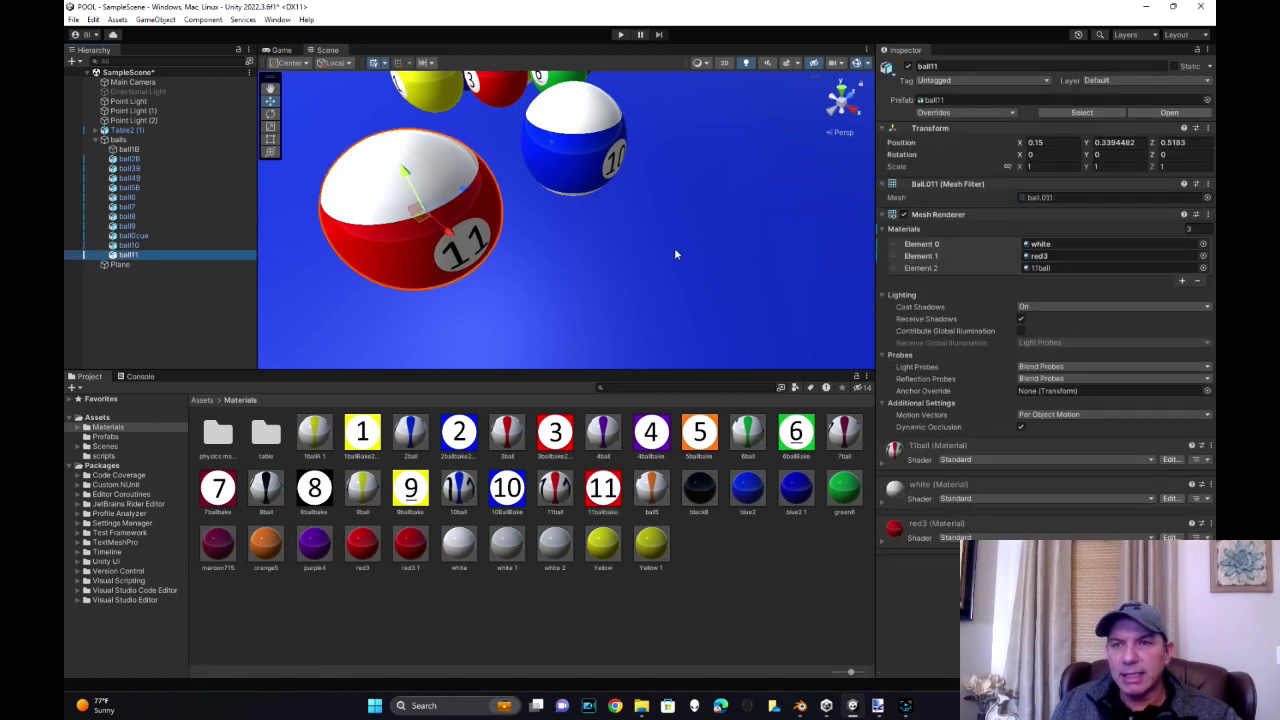